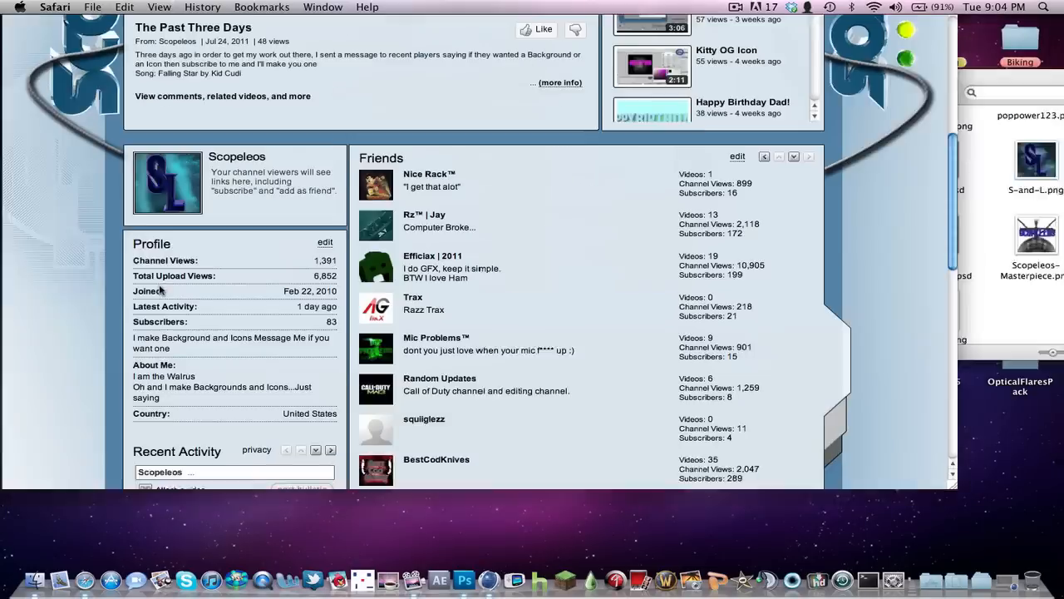
Step: Reveal the desktop and open the Icons folder
{"action": "key", "text": "F3"}
{"action": "key", "text": "F3"}
{"action": "key", "text": "F11"}
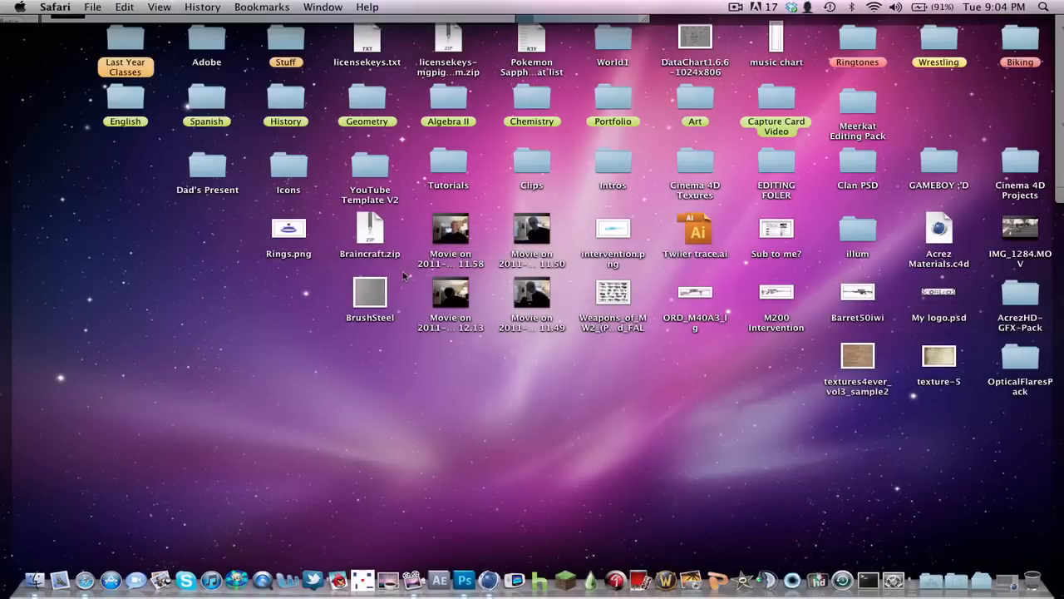
{"action": "left_click", "coordinate": [370, 176]}
{"action": "double_click", "coordinate": [371, 175]}
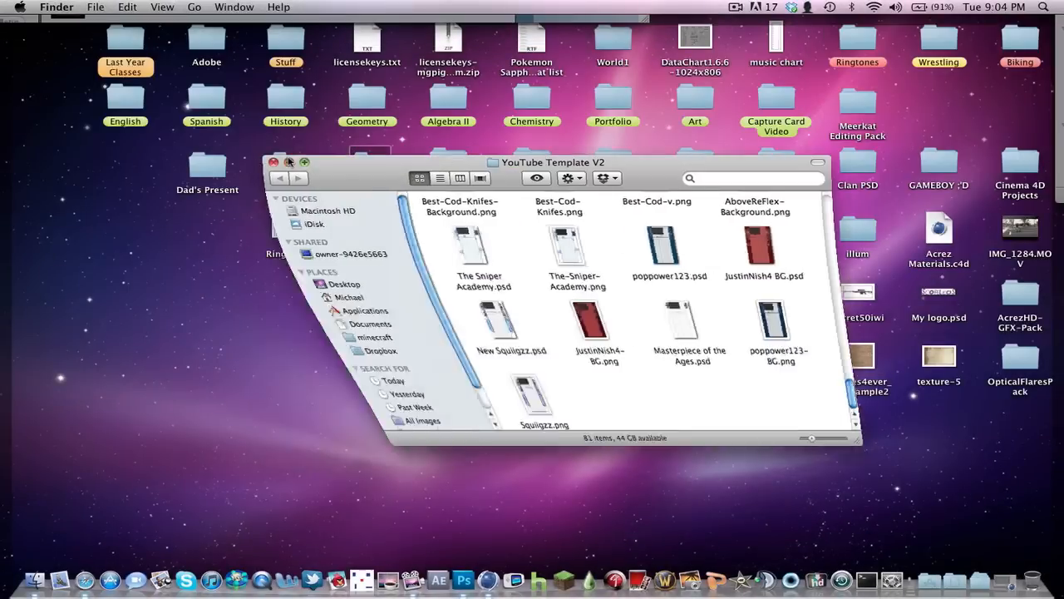
{"action": "key", "text": "super+w"}
{"action": "double_click", "coordinate": [289, 166]}
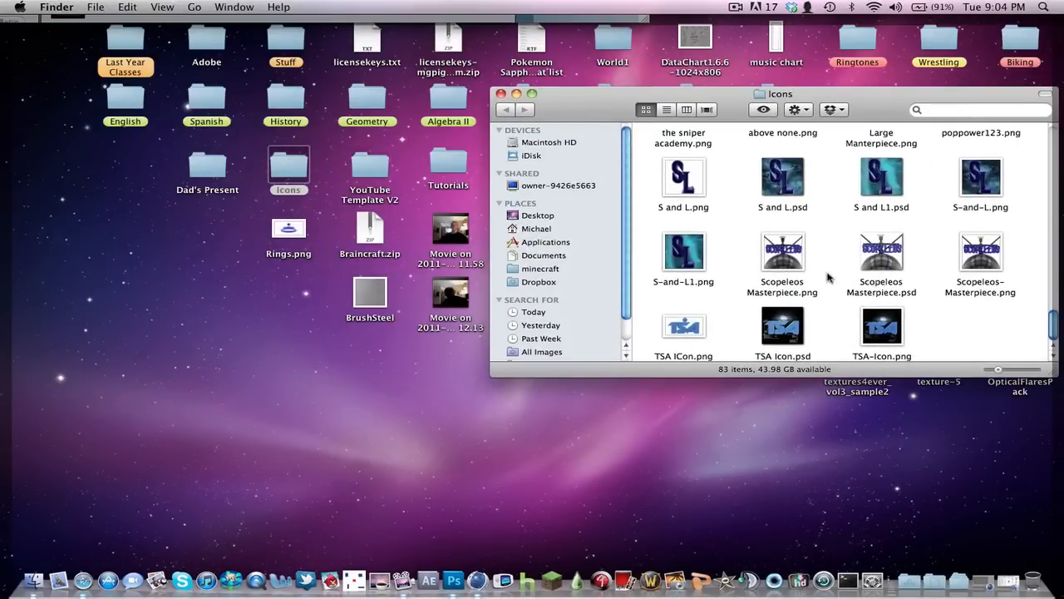
Step: Preview Scopeleos Masterpiece.psd from the Icons folder, then close the preview
{"action": "left_click", "coordinate": [803, 271]}
{"action": "key", "text": "Right"}
{"action": "key", "text": "space"}
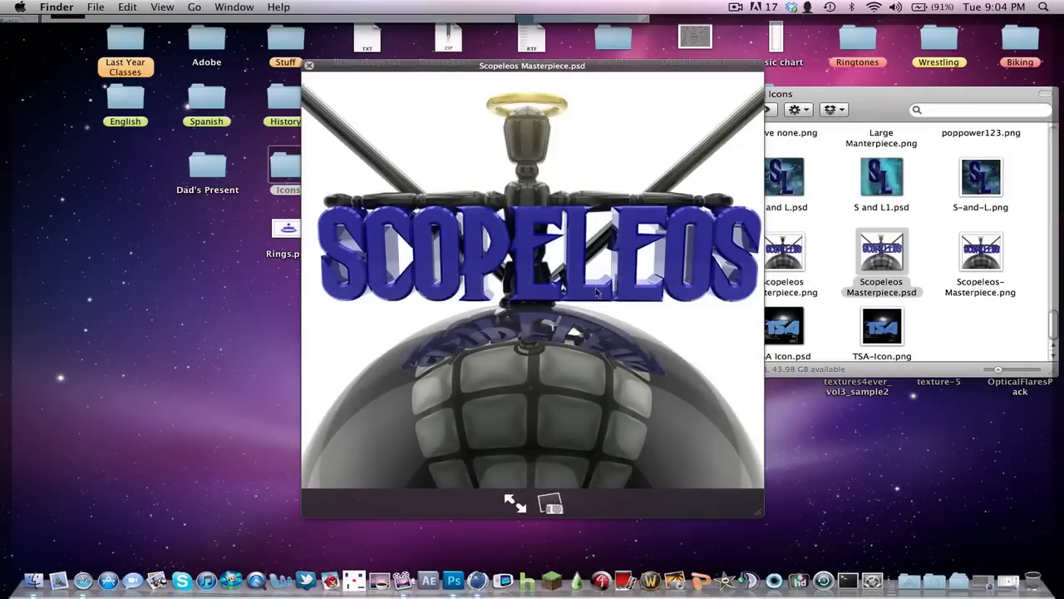
{"action": "key", "text": "space"}
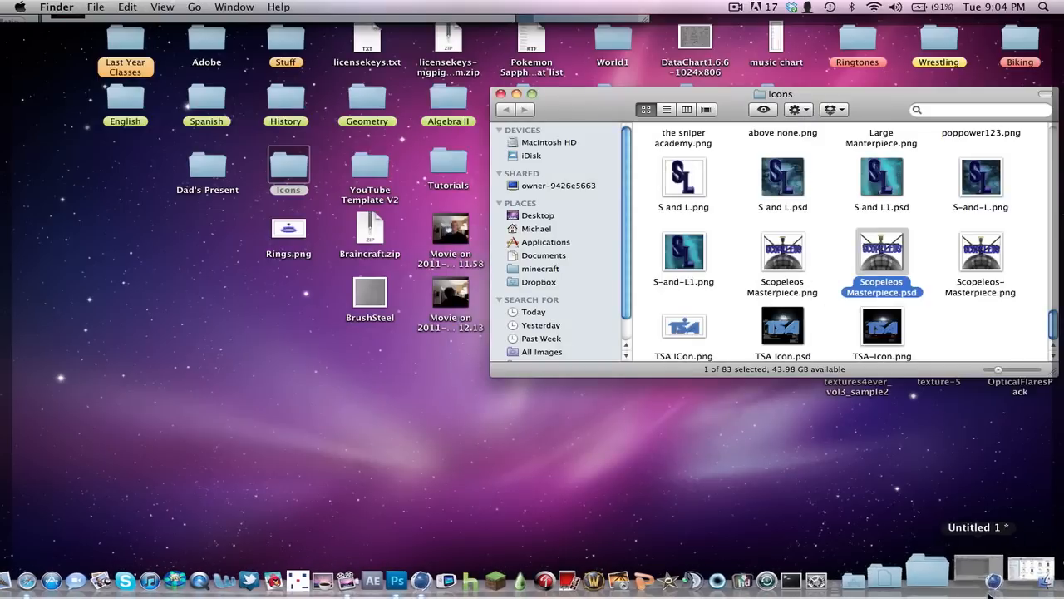
Step: Bring back the YouTube channel page and preview S-and-L1.png from the Icons folder for comparison with the channel icon
{"action": "left_click", "coordinate": [1032, 572]}
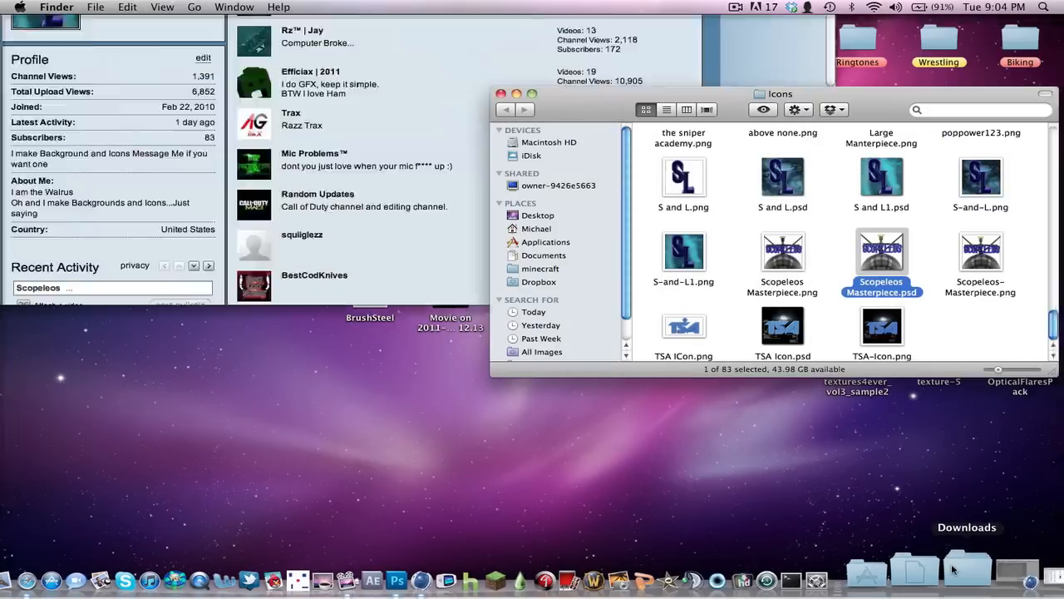
{"action": "left_click", "coordinate": [117, 263]}
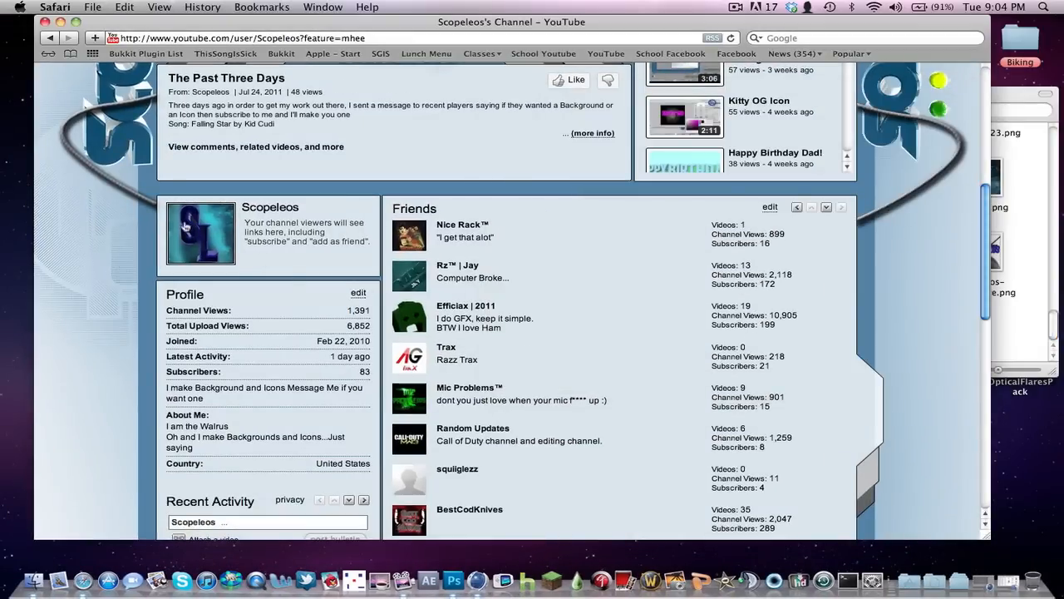
{"action": "key", "text": "F9"}
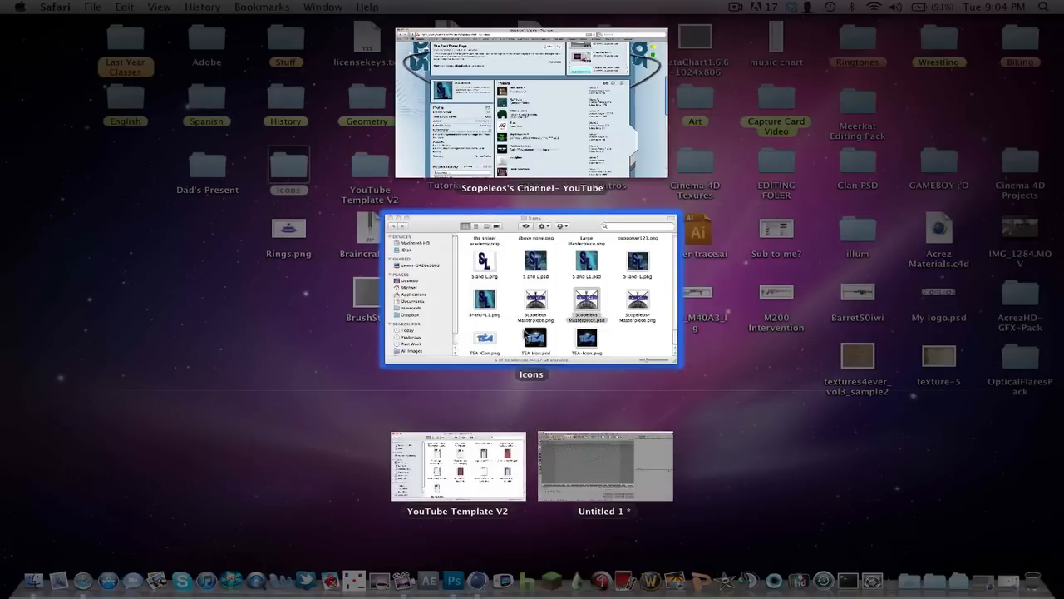
{"action": "left_click", "coordinate": [525, 329]}
{"action": "left_click", "coordinate": [698, 246]}
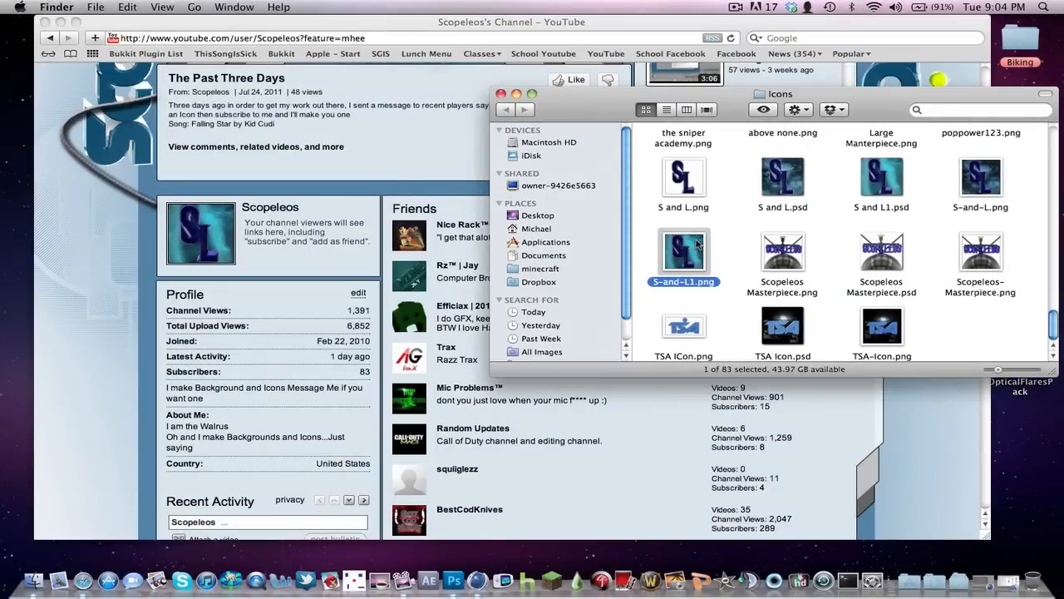
{"action": "key", "text": "space"}
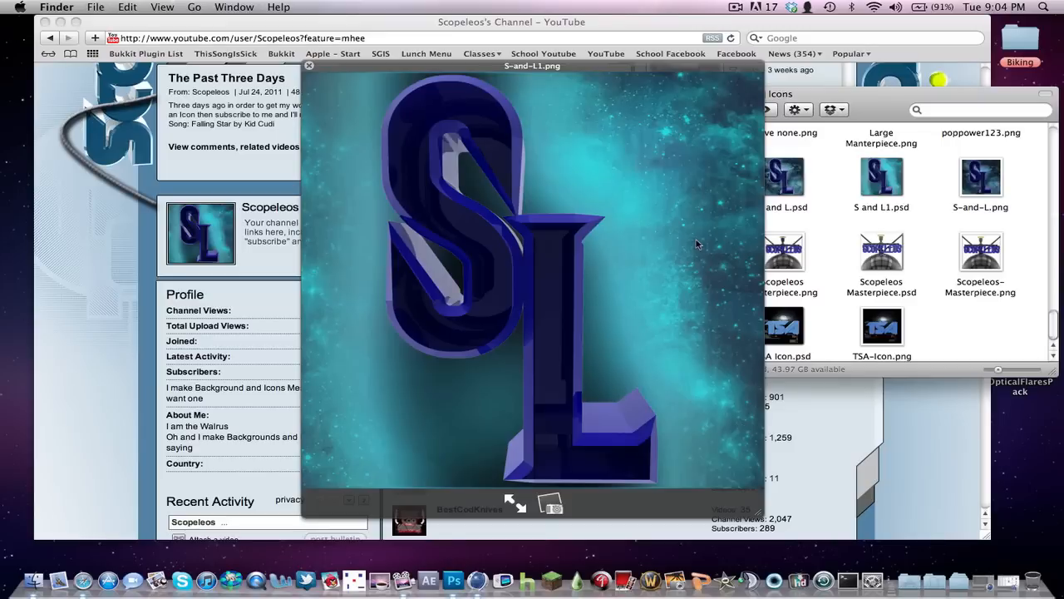
{"action": "key", "text": "space"}
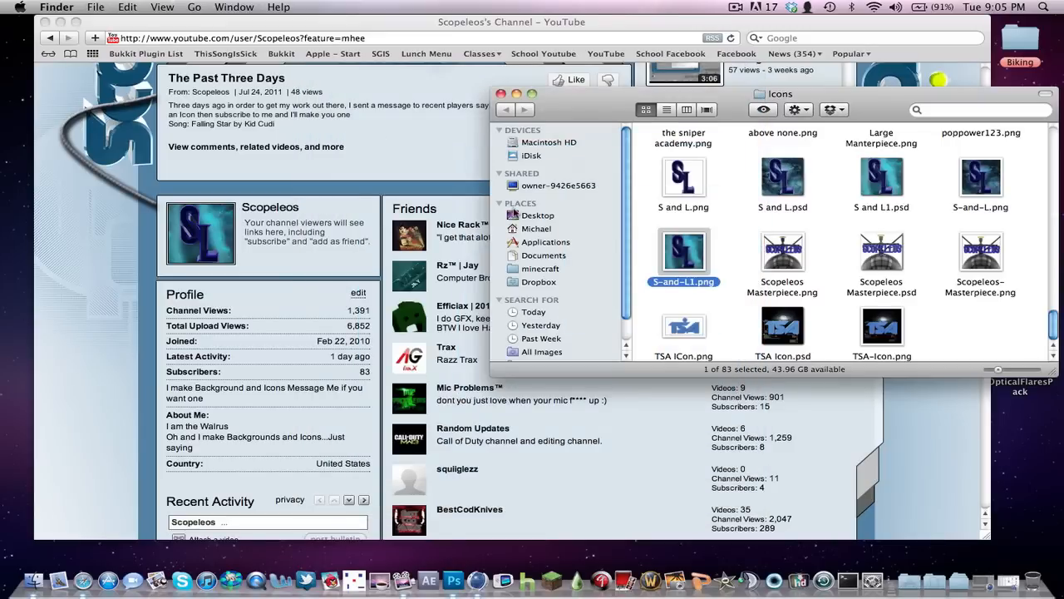
Step: Close the Icons and YouTube Template V2 folders, minimise the channel page and switch to CINEMA 4D
{"action": "left_click", "coordinate": [500, 94]}
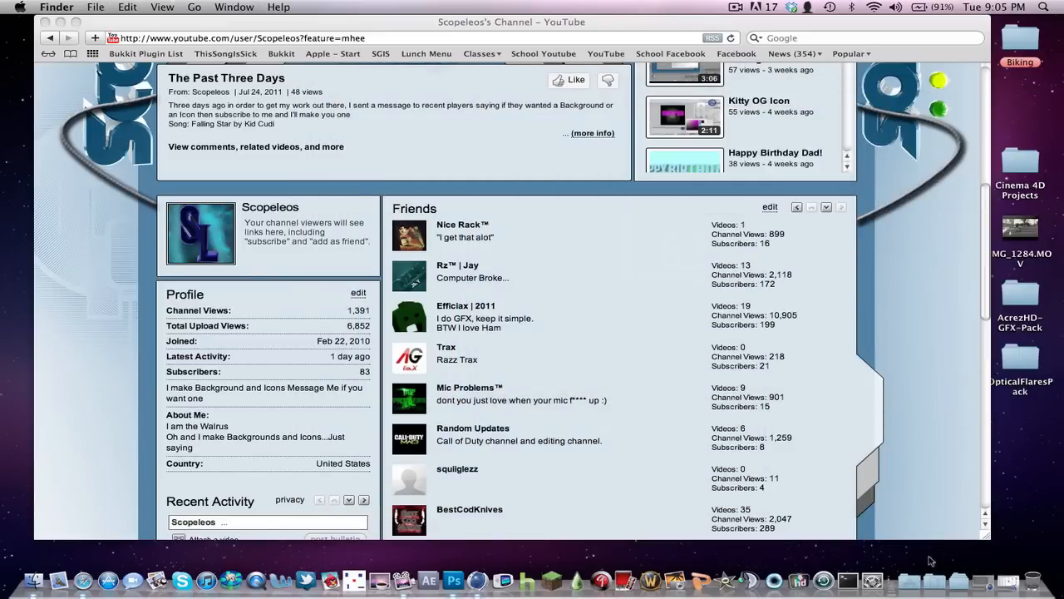
{"action": "left_click", "coordinate": [985, 574]}
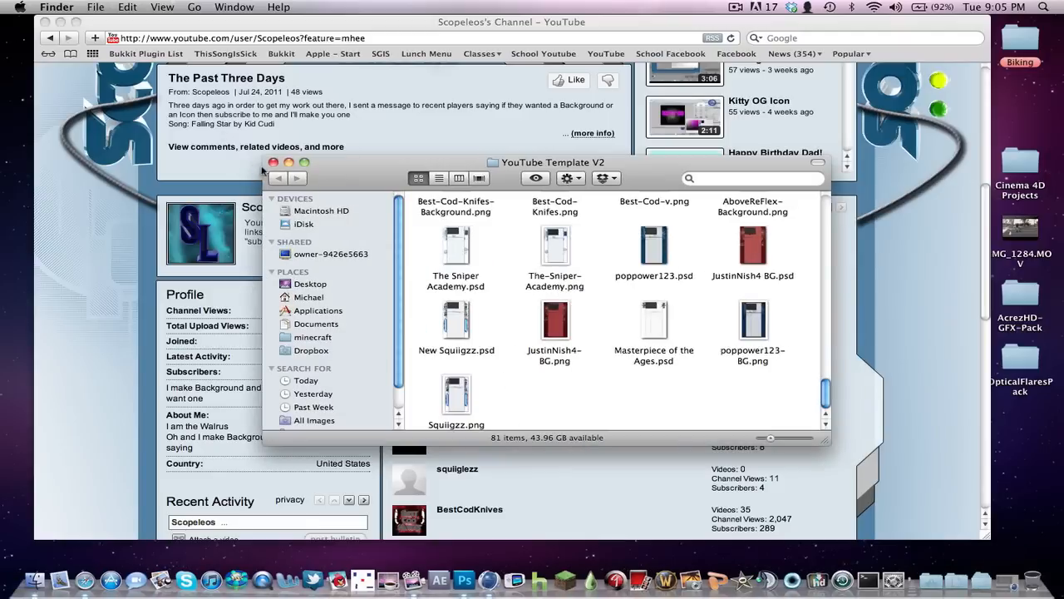
{"action": "left_click", "coordinate": [275, 166]}
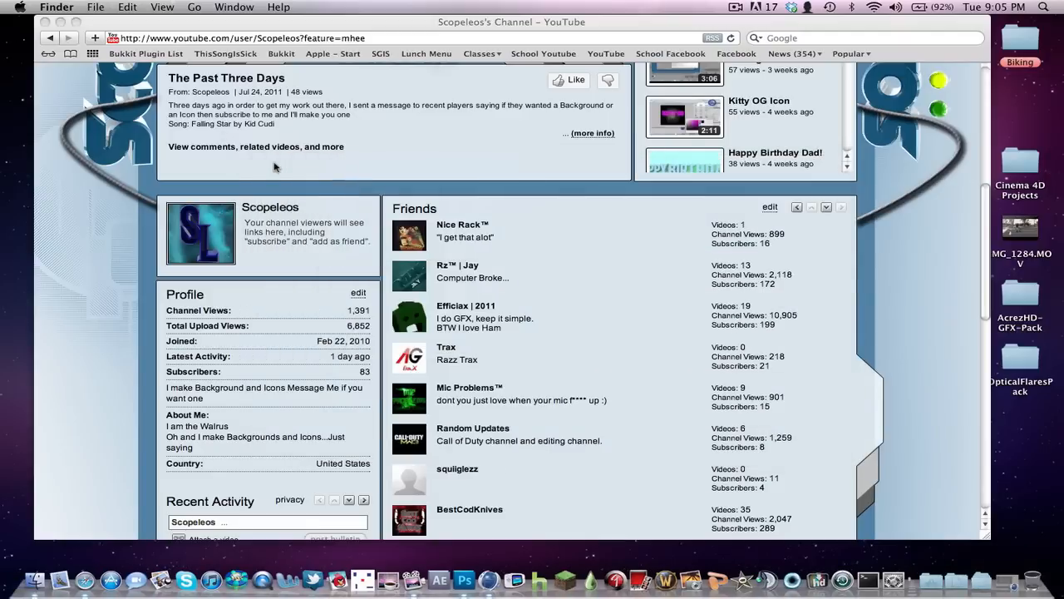
{"action": "left_click", "coordinate": [60, 21]}
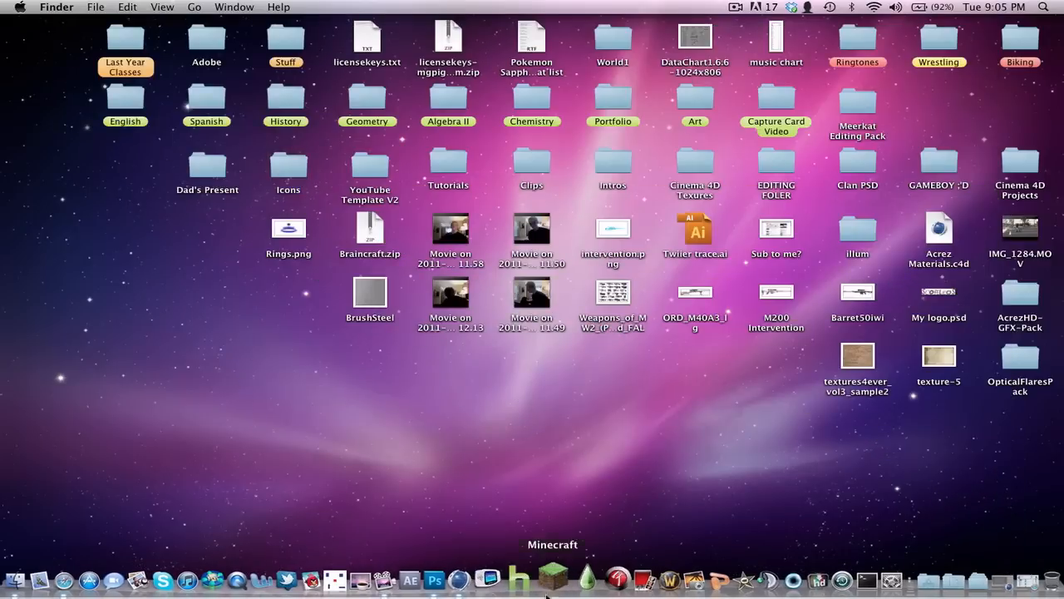
{"action": "left_click", "coordinate": [480, 582]}
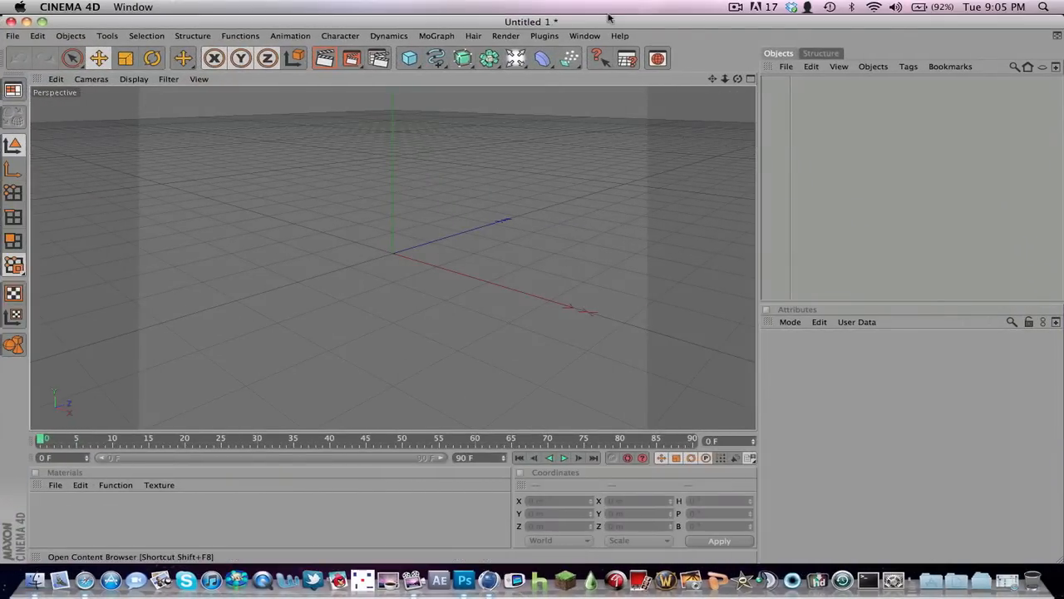
Step: Load the Title Global Illumination render preset and make it the active render setting
{"action": "left_click", "coordinate": [381, 60]}
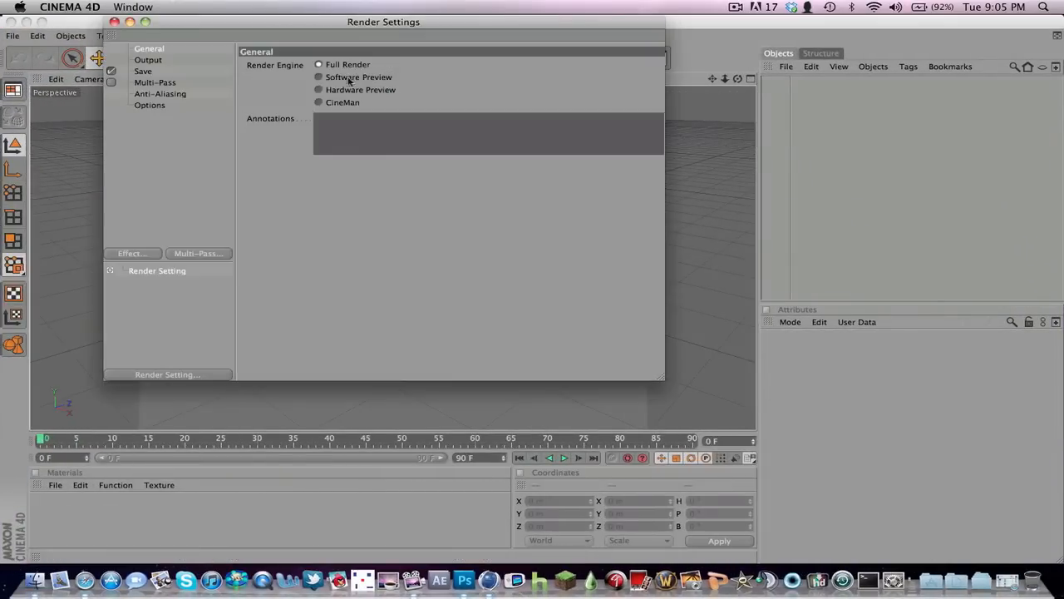
{"action": "left_click", "coordinate": [183, 373]}
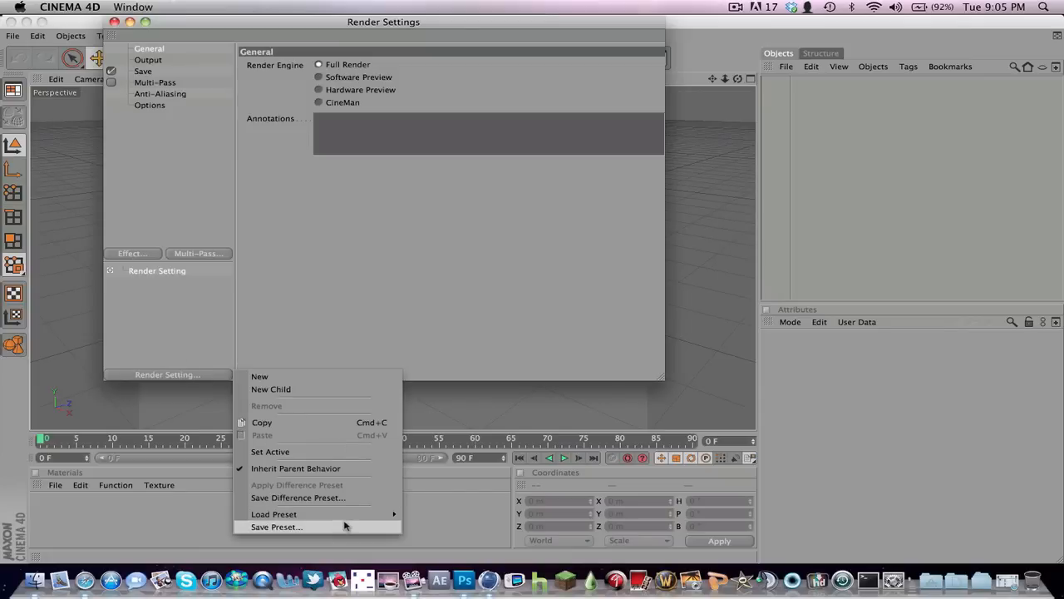
{"action": "mouse_move", "coordinate": [349, 515]}
{"action": "left_click", "coordinate": [463, 555]}
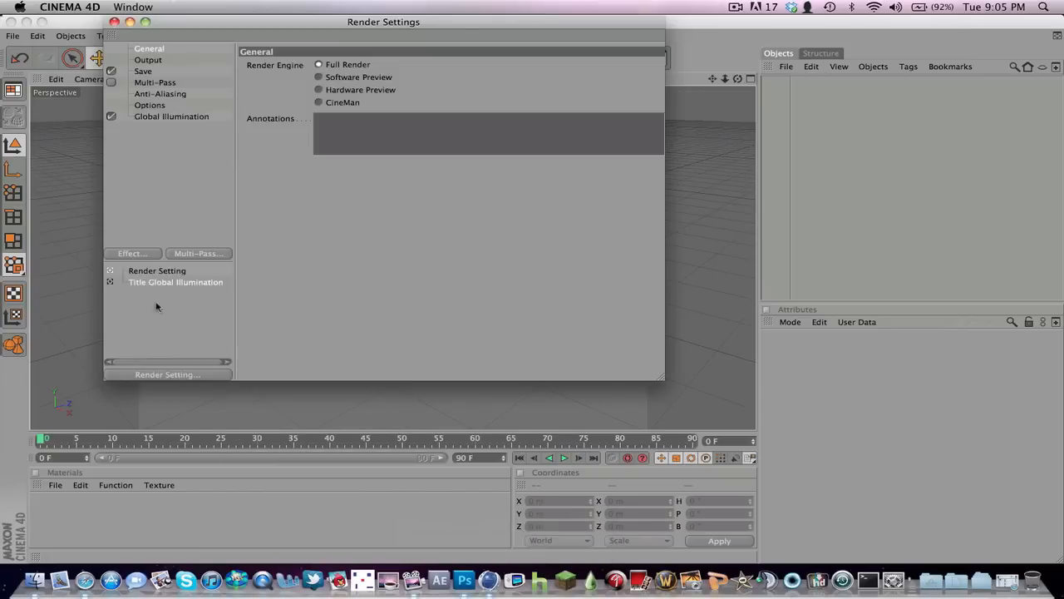
{"action": "left_click", "coordinate": [110, 282]}
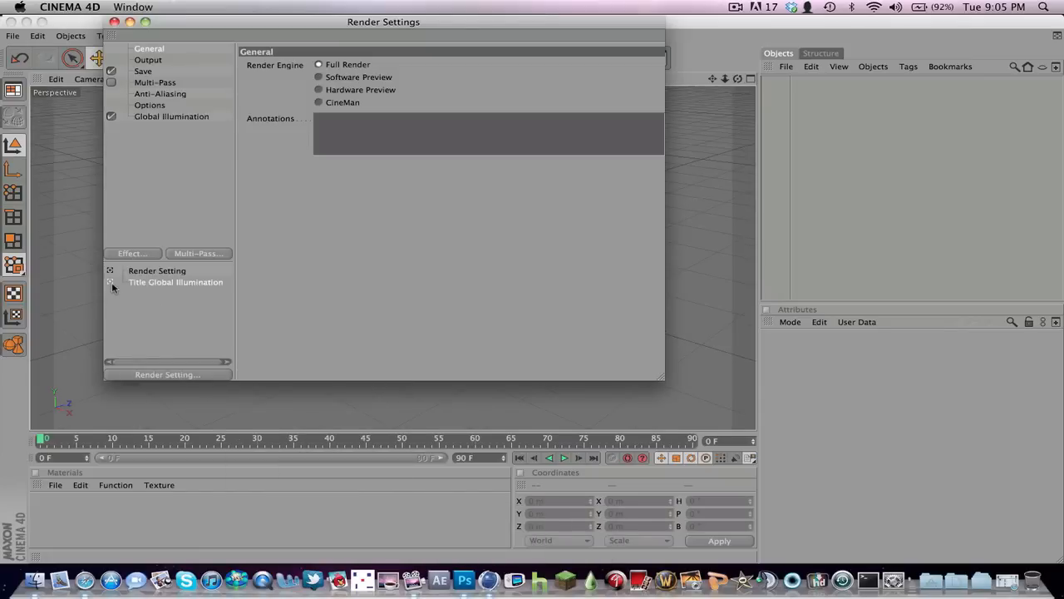
{"action": "left_click", "coordinate": [114, 22]}
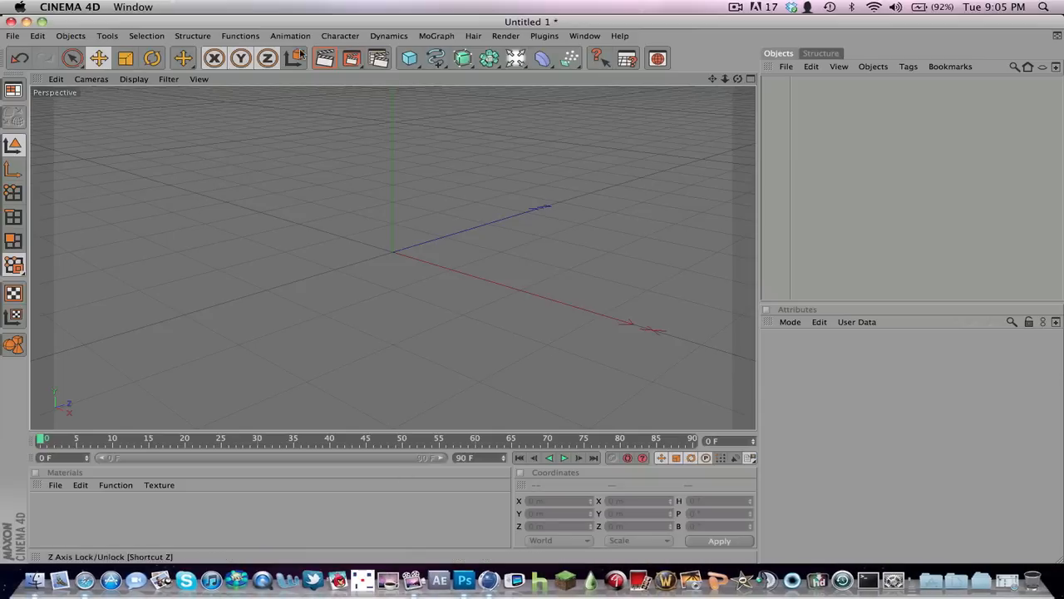
Step: Check the Save options of the render settings, including the image format and alpha channel
{"action": "left_click", "coordinate": [378, 58]}
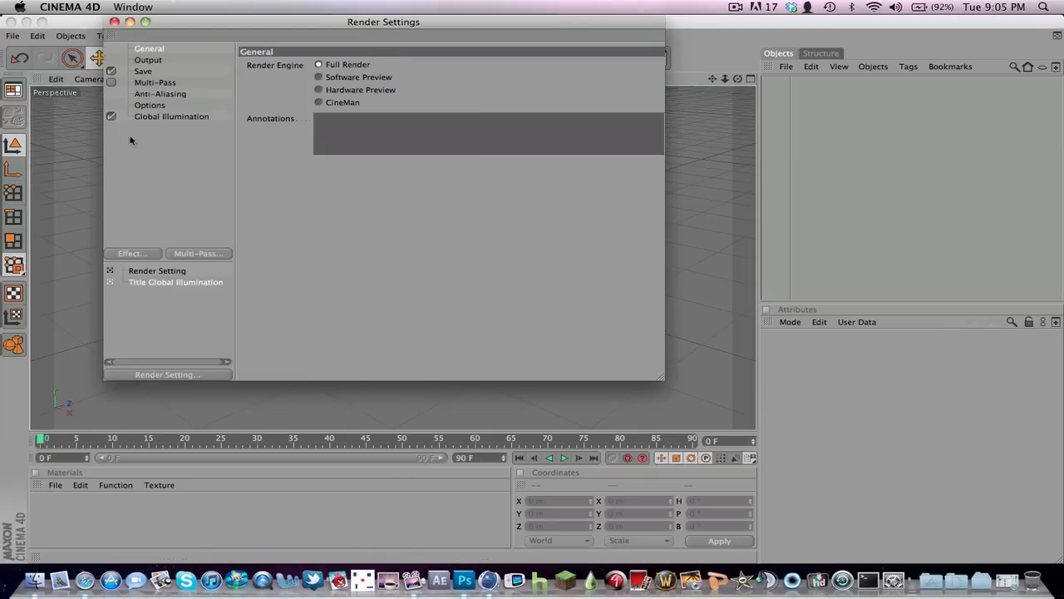
{"action": "left_click", "coordinate": [144, 72]}
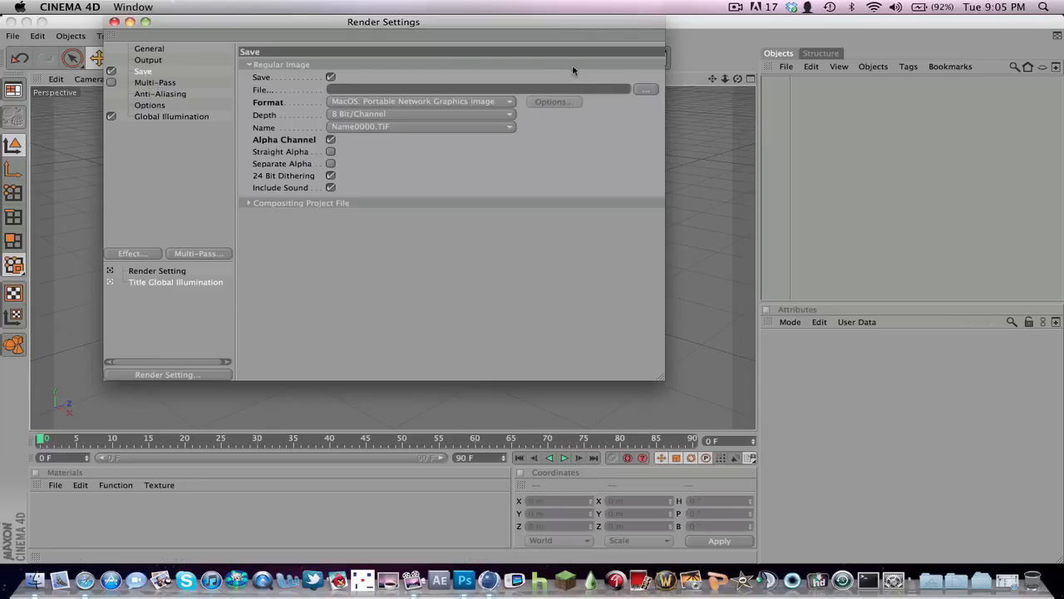
{"action": "left_click", "coordinate": [130, 23]}
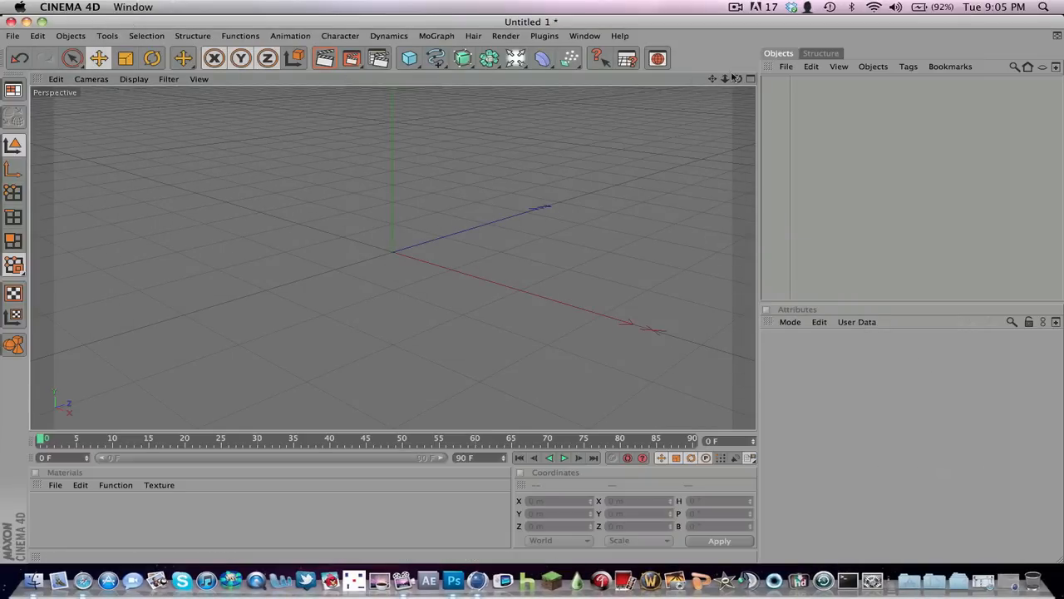
Step: Orbit the perspective view to face the scene from the front and set the render output size to 800 by 800 pixels
{"action": "left_click_drag", "start_coordinate": [694, 122], "coordinate": [764, 121]}
{"action": "left_click_drag", "start_coordinate": [737, 79], "coordinate": [737, 63]}
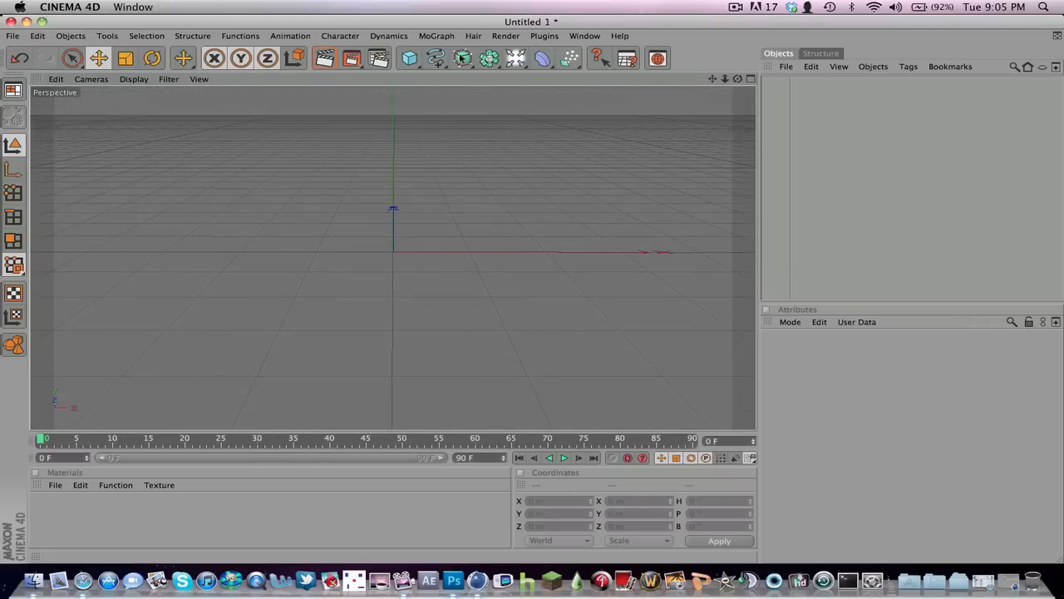
{"action": "left_click", "coordinate": [381, 60]}
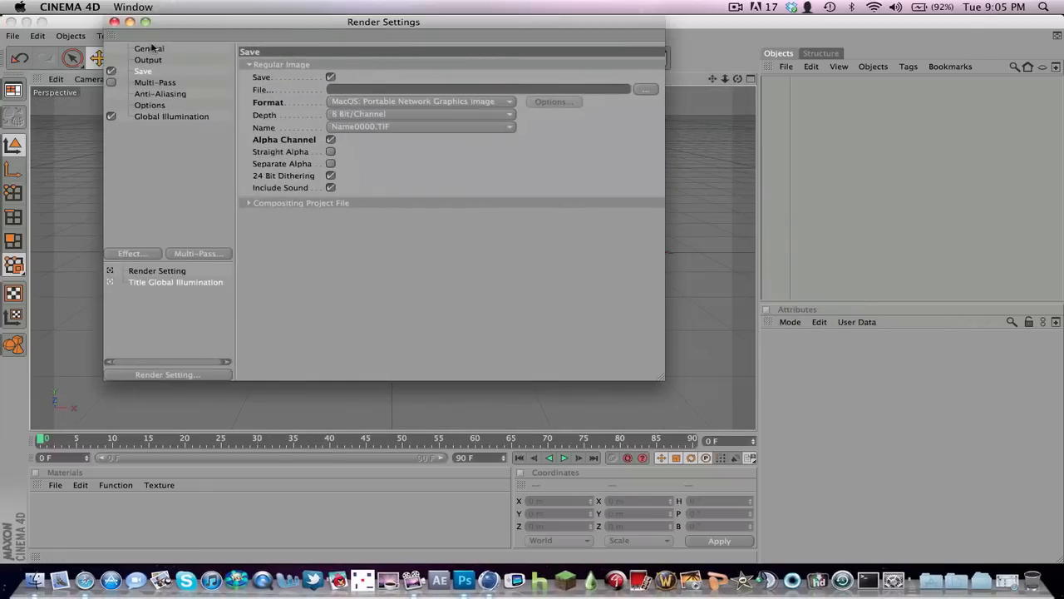
{"action": "left_click", "coordinate": [151, 48]}
{"action": "left_click", "coordinate": [150, 60]}
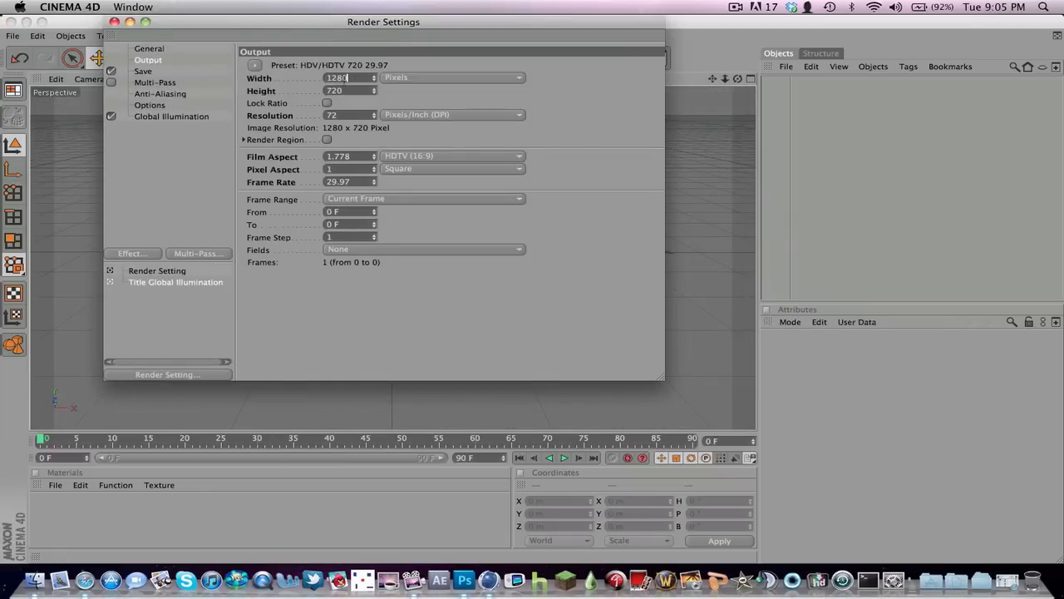
{"action": "double_click", "coordinate": [330, 78]}
{"action": "type", "text": "9"}
{"action": "type", "text": "00"}
{"action": "left_click", "coordinate": [330, 90]}
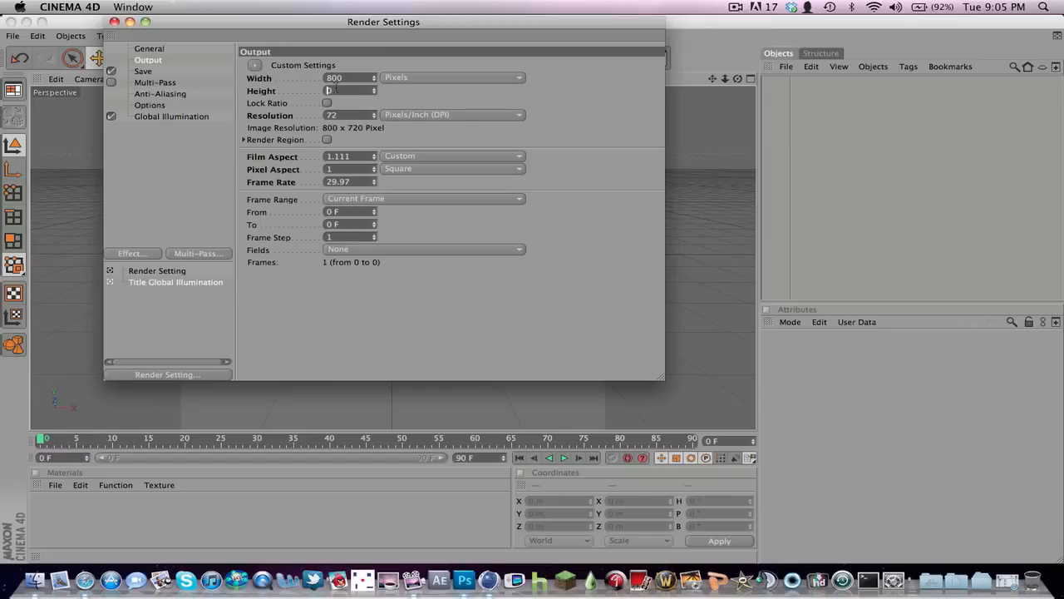
{"action": "type", "text": "800"}
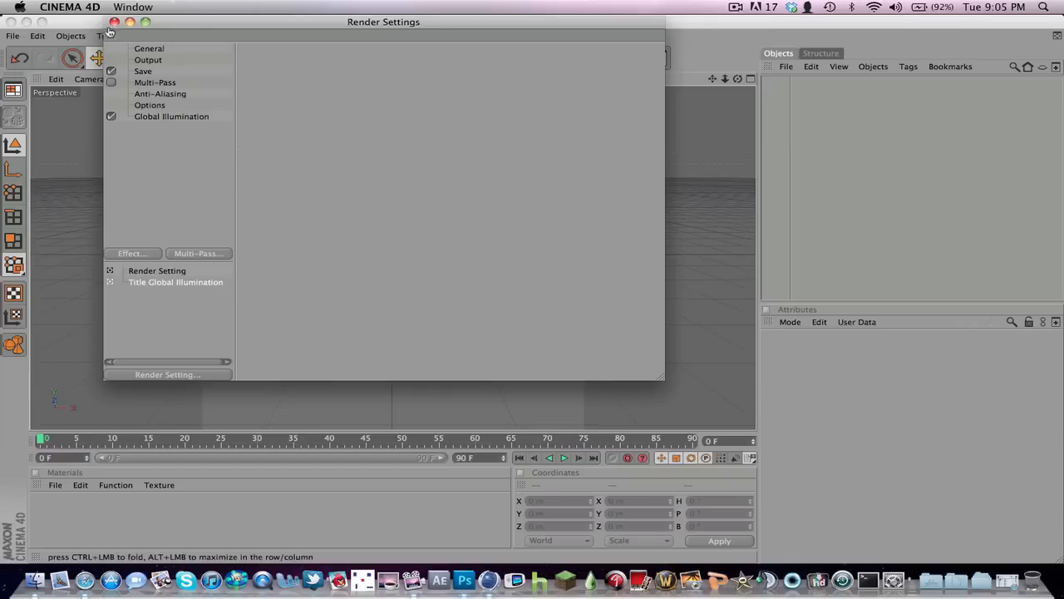
{"action": "left_click", "coordinate": [114, 22]}
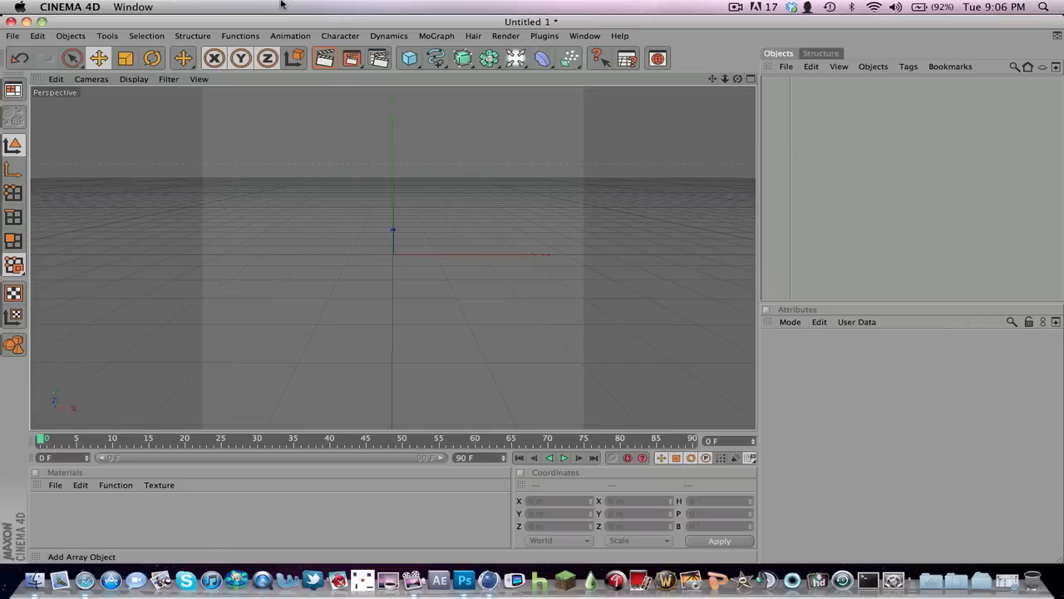
Step: Add a MoGraph text object to the scene and set its text to "Scopeleos"
{"action": "left_click", "coordinate": [445, 37]}
{"action": "left_click", "coordinate": [424, 158]}
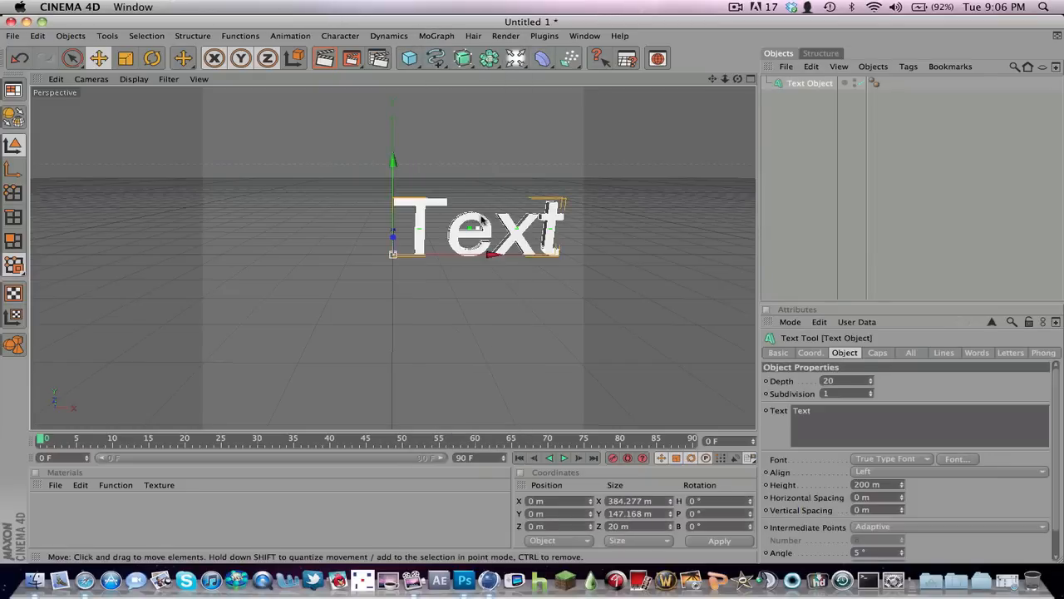
{"action": "left_click_drag", "start_coordinate": [843, 407], "coordinate": [728, 400]}
{"action": "type", "text": "Scopeleos"}
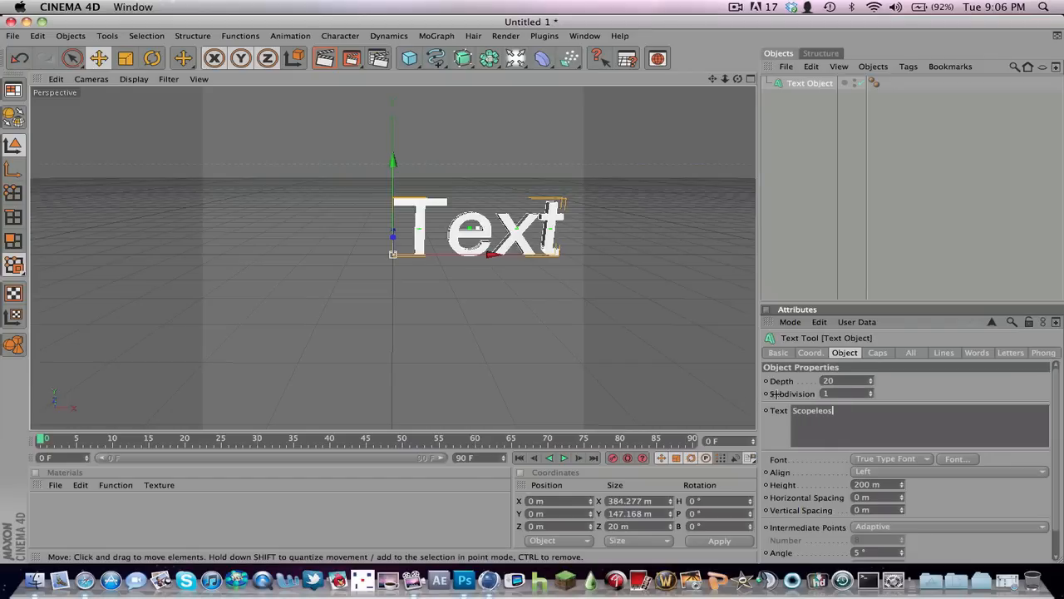
Step: Set the depth of the Scopeleos text to 60 and centre the text in the render frame
{"action": "left_click", "coordinate": [910, 394]}
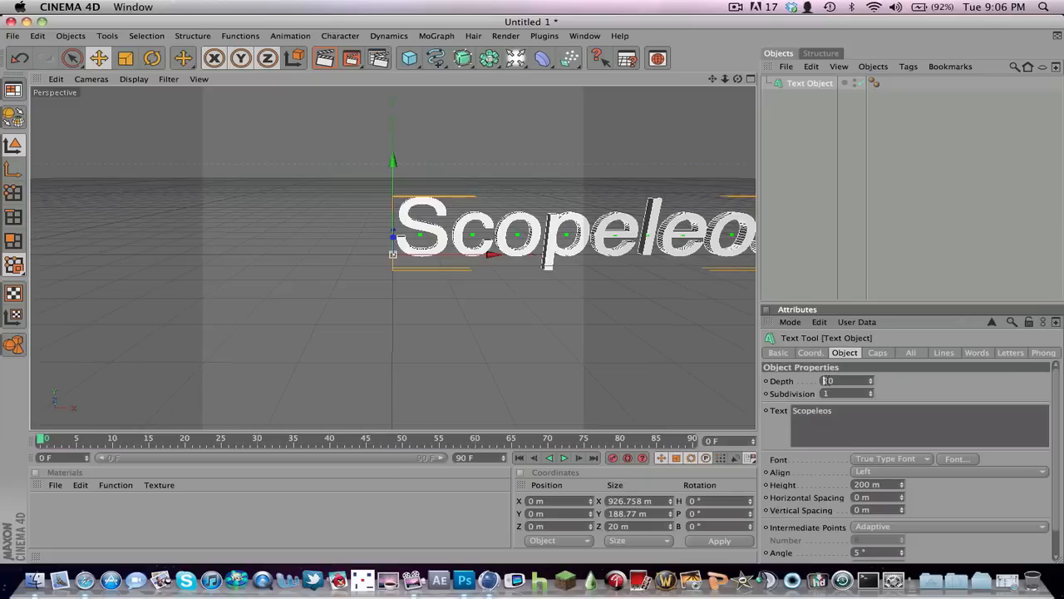
{"action": "key", "text": "Return"}
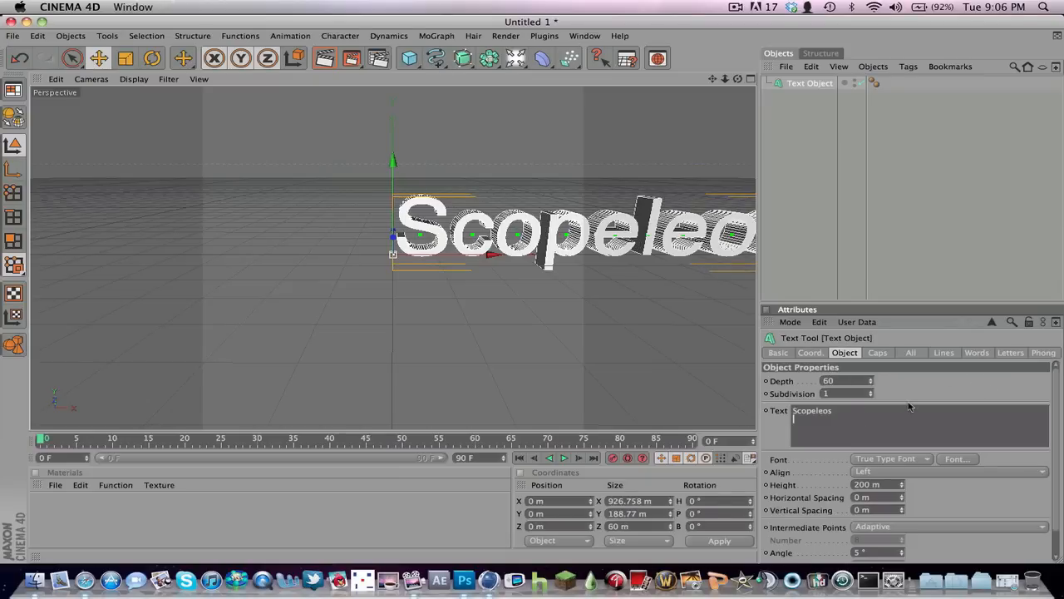
{"action": "mouse_move", "coordinate": [717, 79]}
{"action": "left_mouse_down"}
{"action": "mouse_move", "coordinate": [523, 85]}
{"action": "mouse_move", "coordinate": [701, 81]}
{"action": "left_mouse_up"}
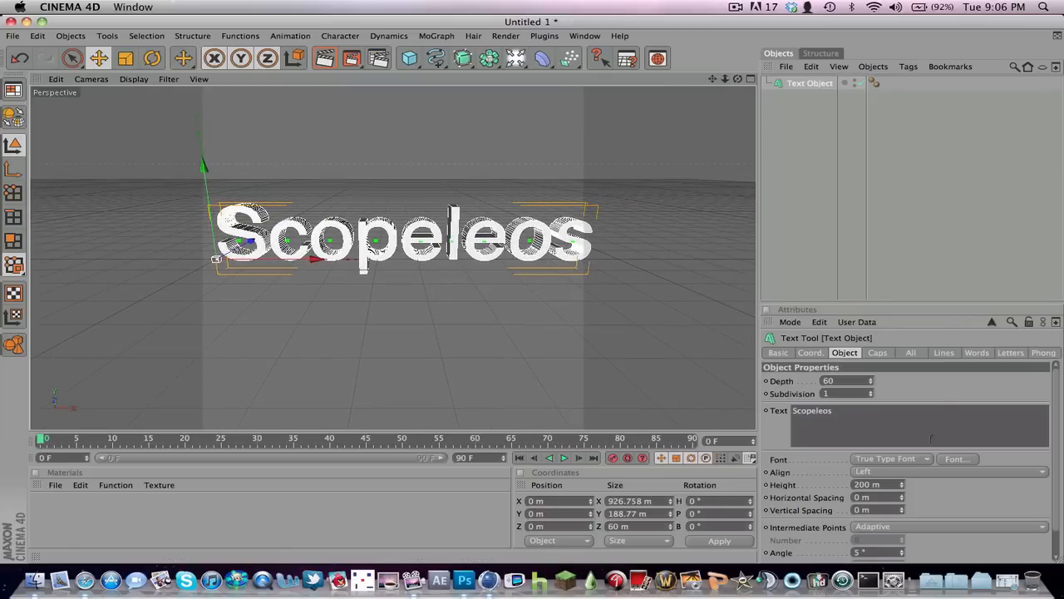
Step: Change the font of the Scopeleos text to Haunting Attraction
{"action": "left_click", "coordinate": [933, 460]}
{"action": "left_click", "coordinate": [945, 461]}
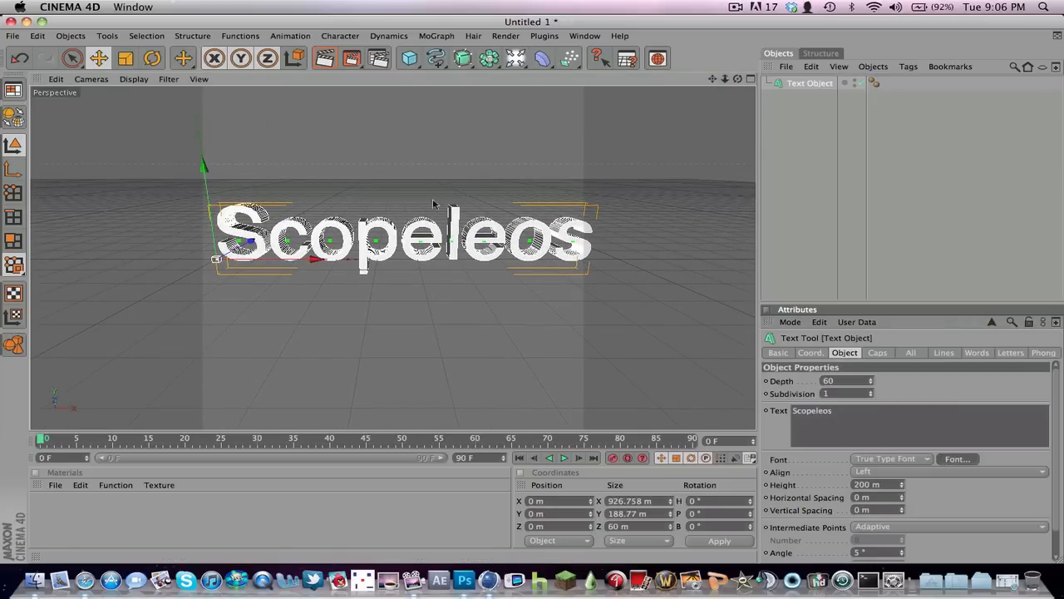
{"action": "left_click", "coordinate": [505, 275]}
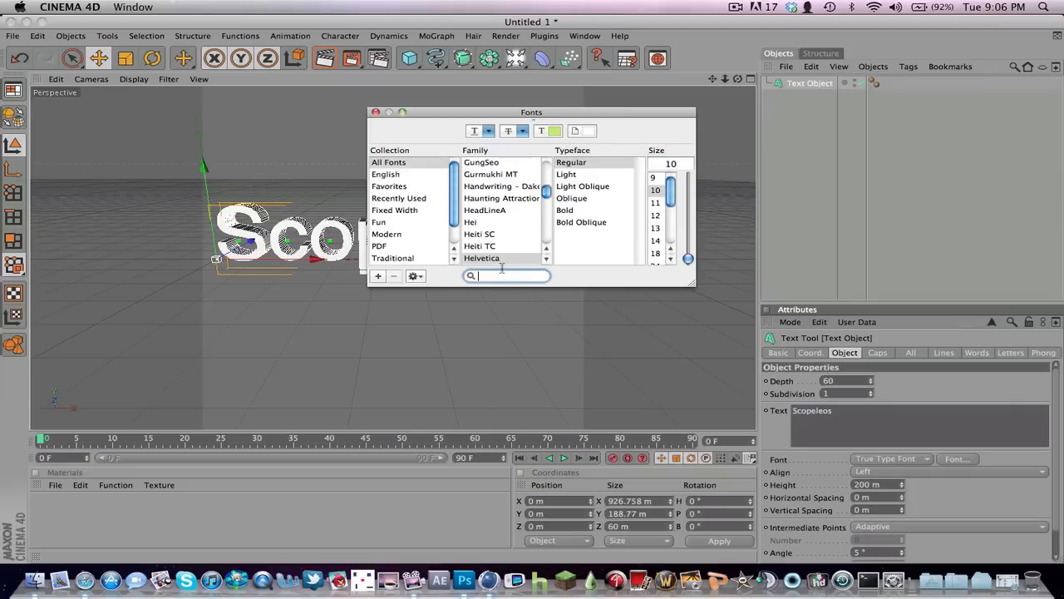
{"action": "left_click", "coordinate": [492, 199]}
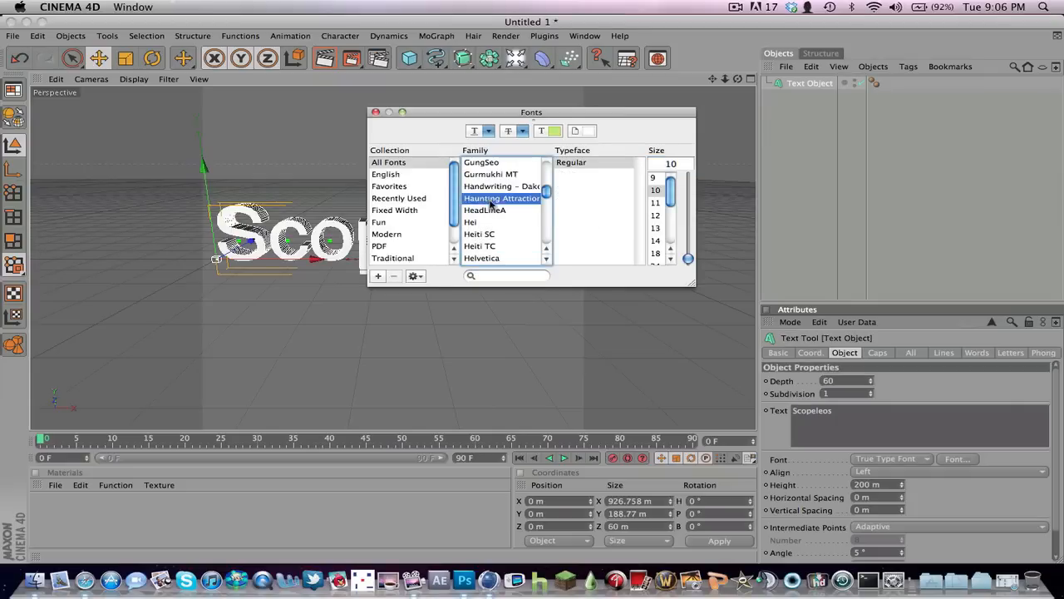
{"action": "left_click", "coordinate": [375, 113]}
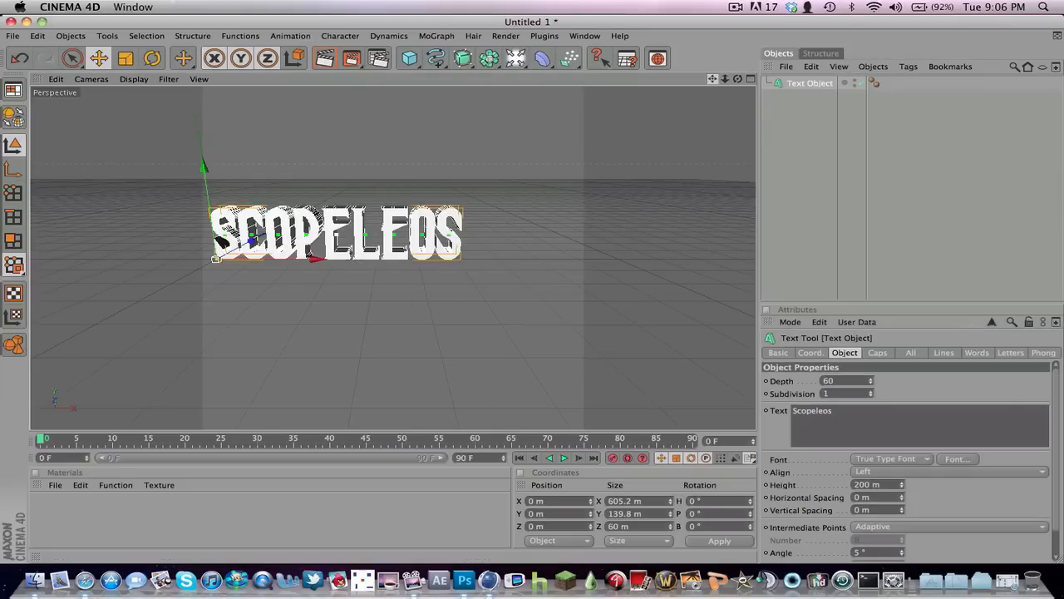
Step: Replace the word in the text object with the single letter "S"
{"action": "left_click_drag", "start_coordinate": [712, 78], "coordinate": [741, 82]}
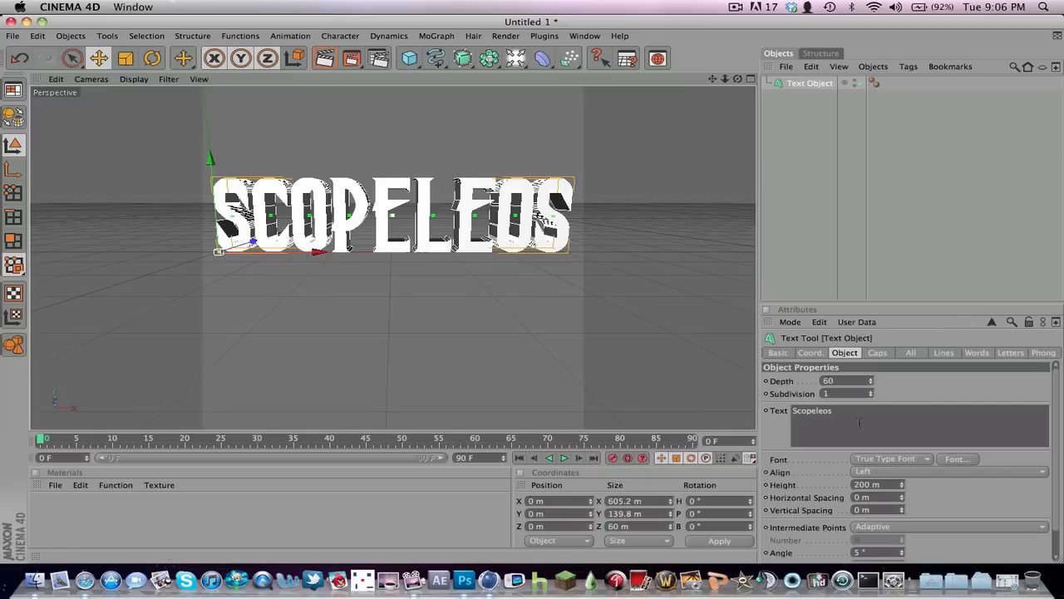
{"action": "left_click_drag", "start_coordinate": [859, 423], "coordinate": [794, 410]}
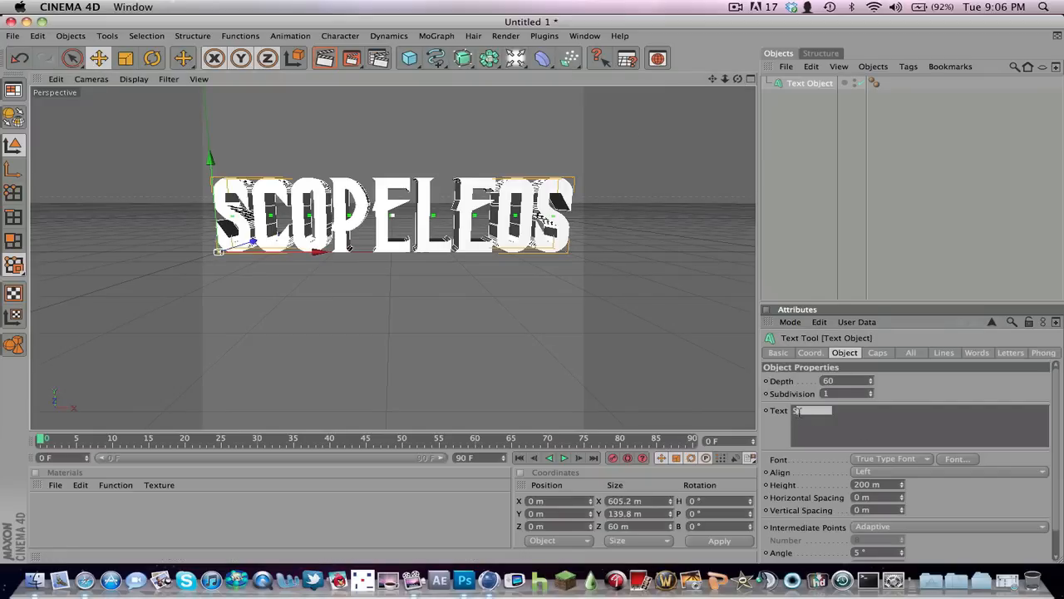
{"action": "type", "text": "S"}
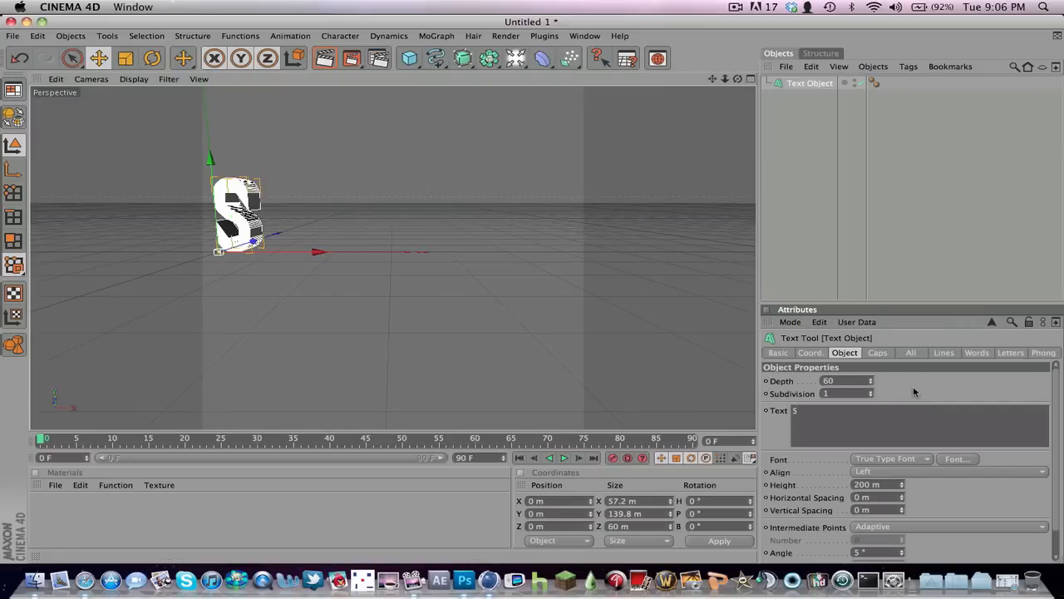
Step: Duplicate the S text object as the letter "L" and place the copy at about X 61.6 m, Y -70.7 m
{"action": "key", "text": "super+c"}
{"action": "key", "text": "super+v"}
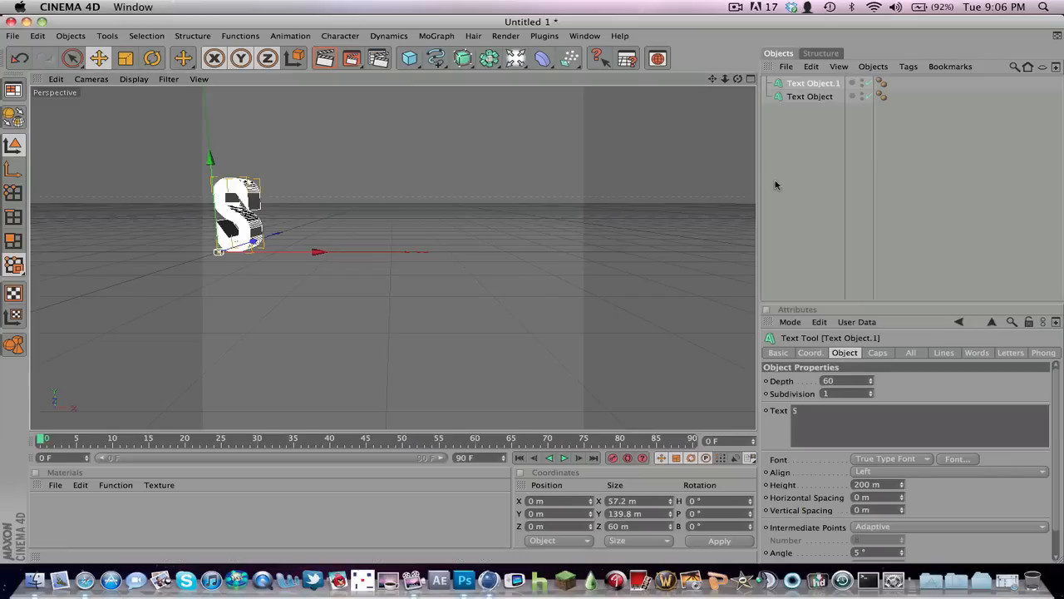
{"action": "left_click", "coordinate": [853, 422]}
{"action": "key", "text": "super+a"}
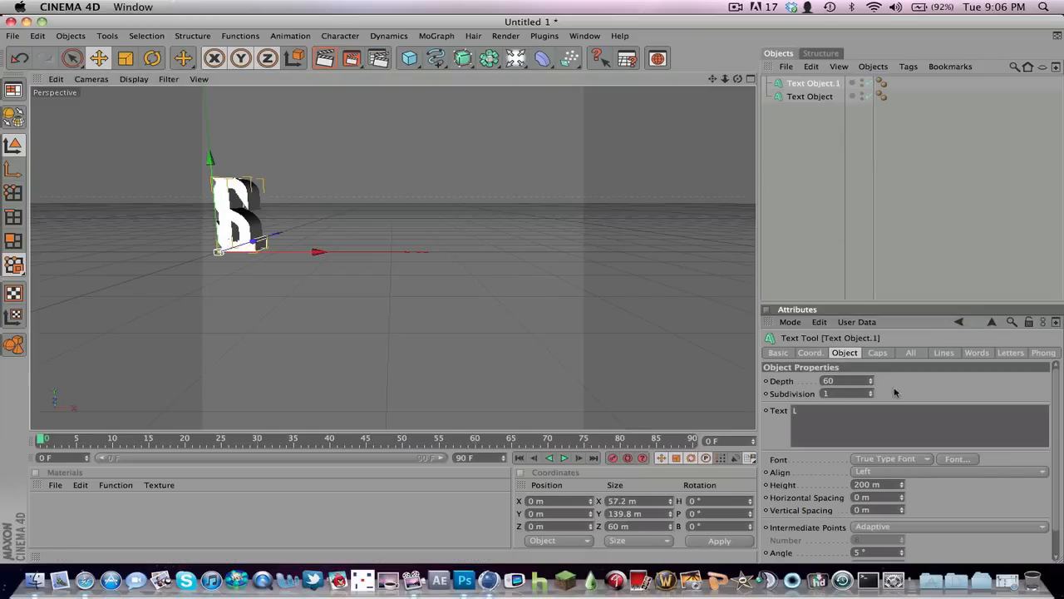
{"action": "left_click_drag", "start_coordinate": [303, 253], "coordinate": [343, 252]}
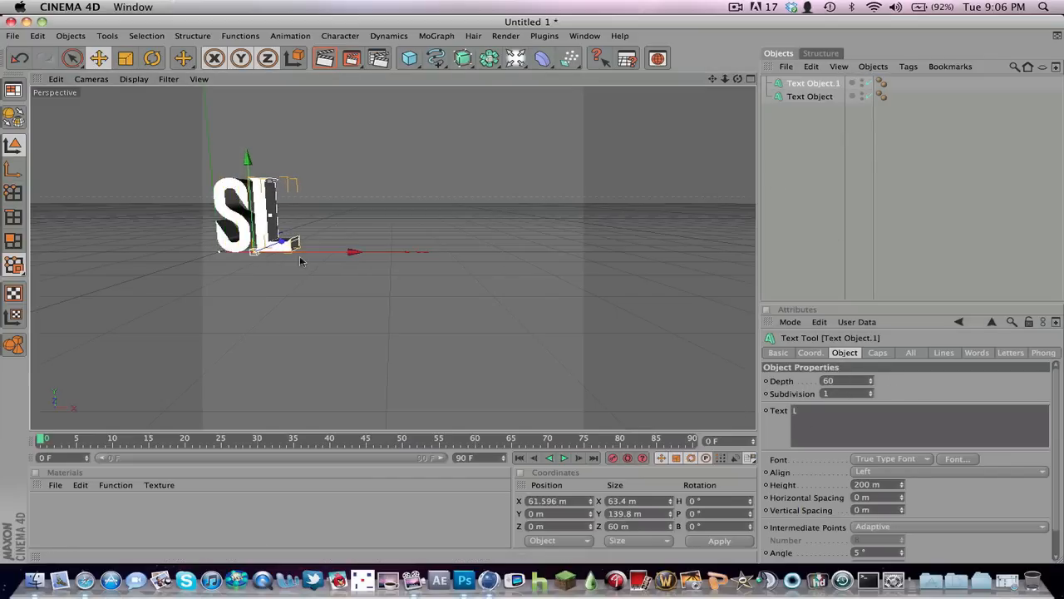
{"action": "left_click_drag", "start_coordinate": [252, 188], "coordinate": [252, 225]}
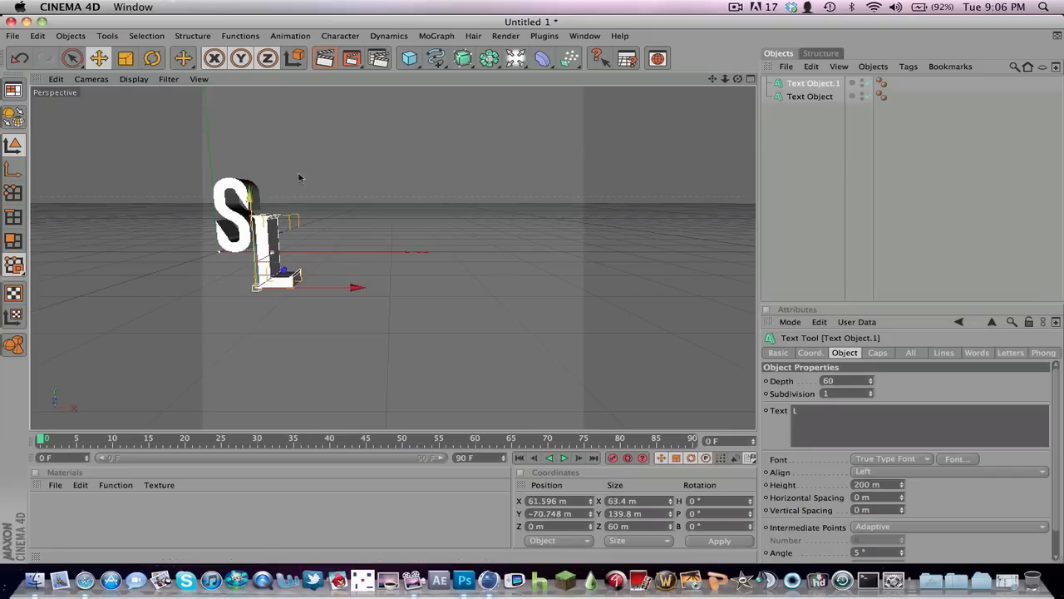
Step: Set both the start and end caps of the L text to Fillet Cap
{"action": "left_click_drag", "start_coordinate": [713, 79], "coordinate": [846, 79]}
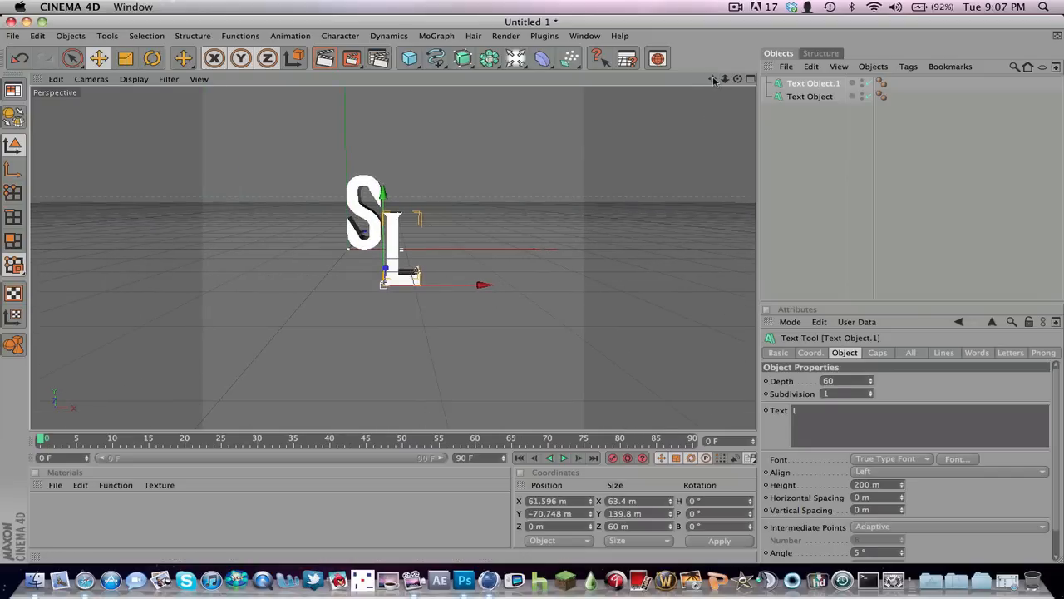
{"action": "left_click_drag", "start_coordinate": [725, 80], "coordinate": [741, 113]}
{"action": "left_click", "coordinate": [880, 354]}
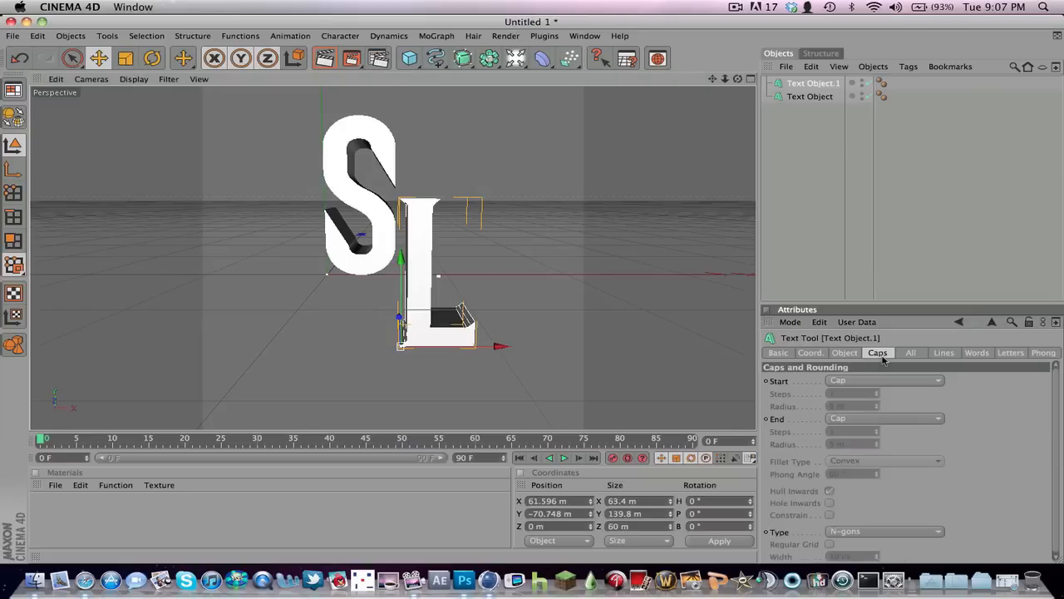
{"action": "left_click", "coordinate": [857, 380]}
{"action": "left_click", "coordinate": [856, 434]}
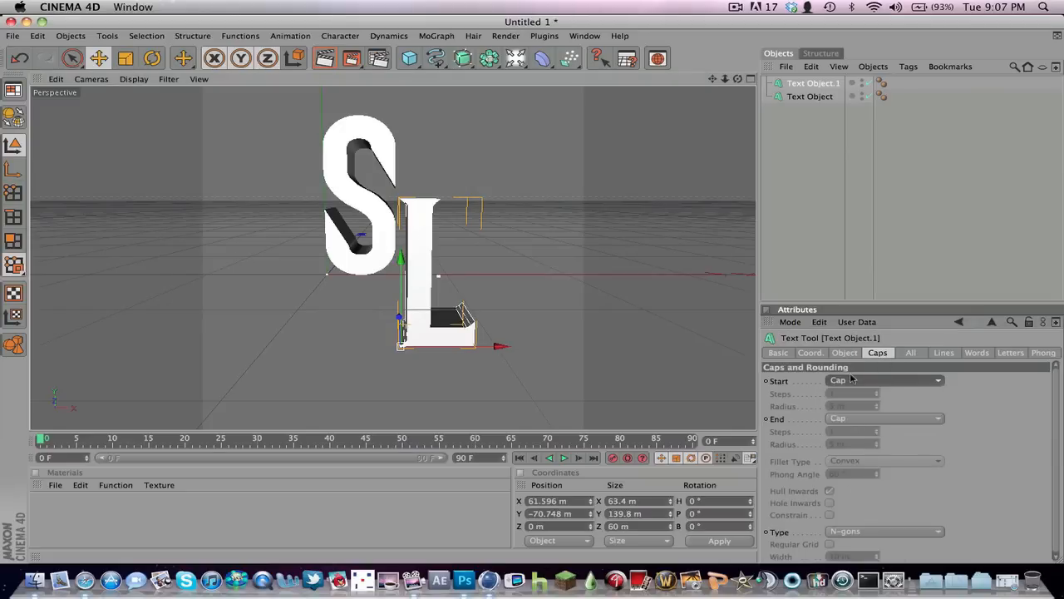
{"action": "left_click", "coordinate": [852, 379]}
{"action": "left_click", "coordinate": [856, 430]}
{"action": "left_click", "coordinate": [849, 418]}
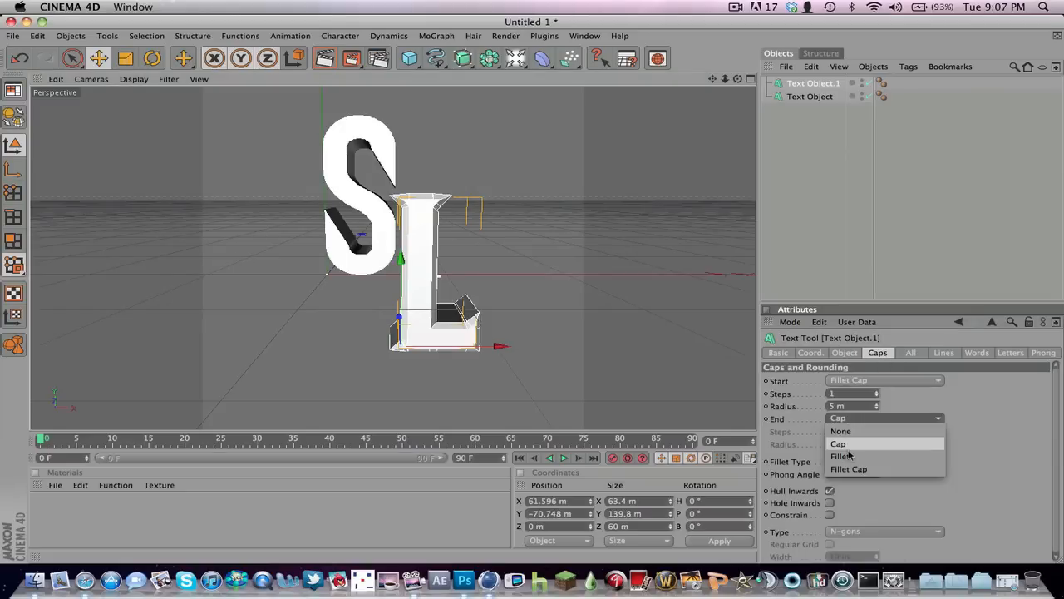
{"action": "left_click", "coordinate": [849, 468]}
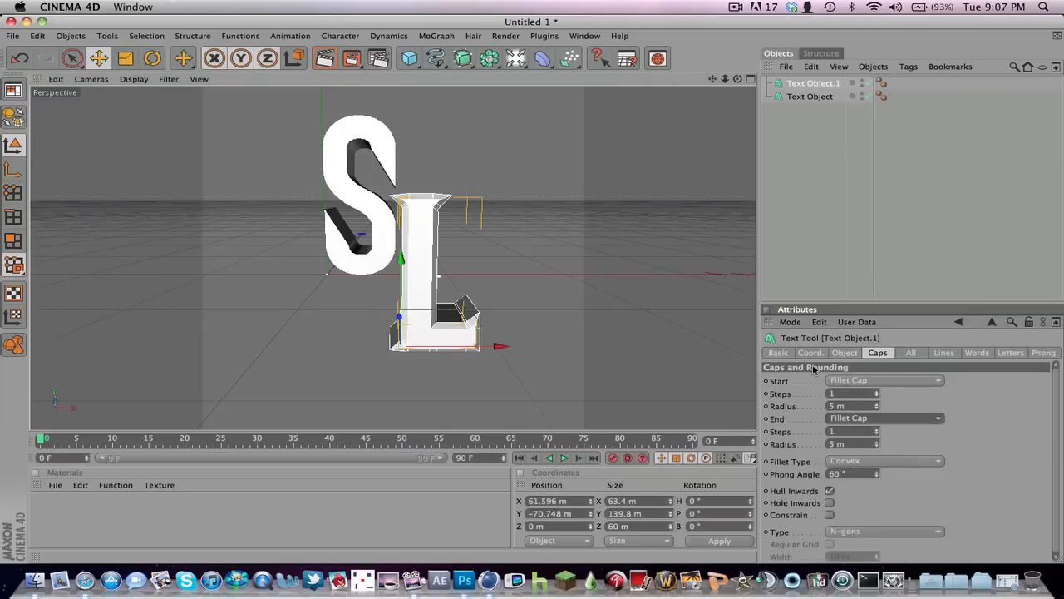
Step: Set both the start and end caps of the S text to Fillet Cap and deselect it
{"action": "left_click", "coordinate": [809, 97]}
{"action": "left_click", "coordinate": [846, 383]}
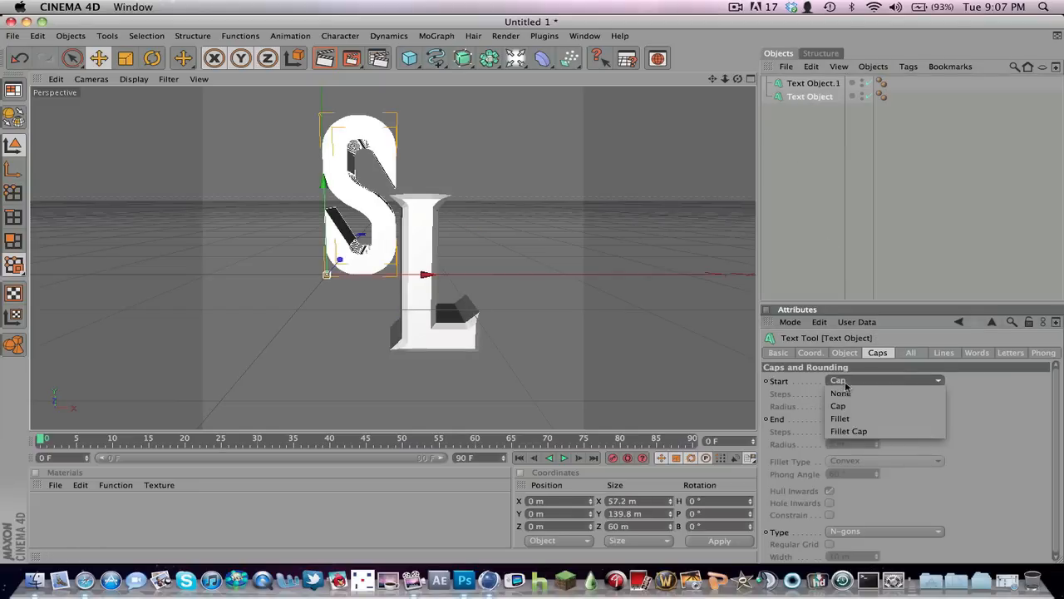
{"action": "left_click", "coordinate": [852, 431]}
{"action": "left_click", "coordinate": [854, 418]}
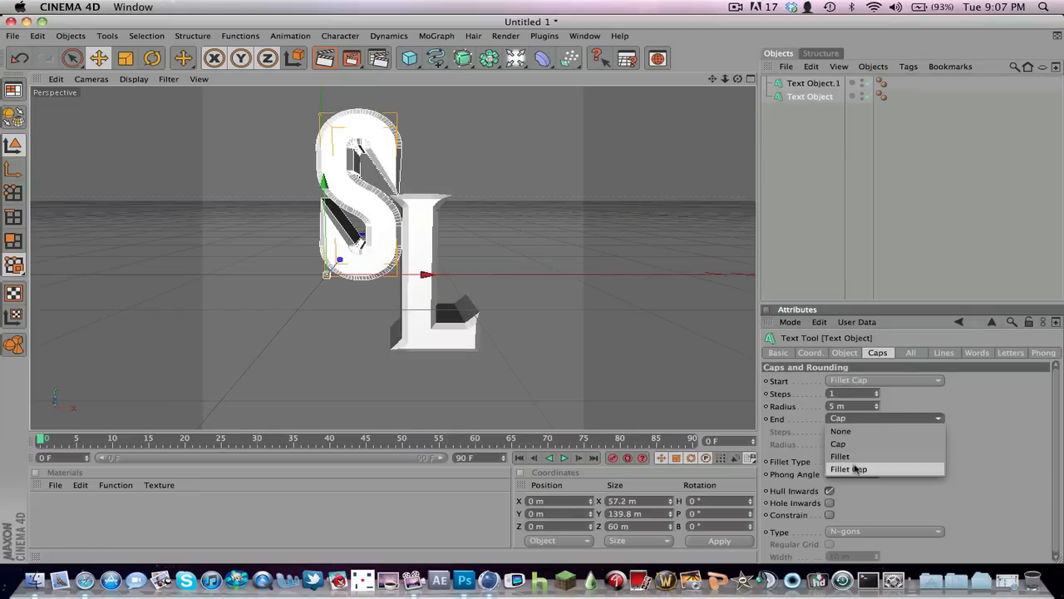
{"action": "left_click", "coordinate": [856, 469]}
{"action": "left_click", "coordinate": [807, 221]}
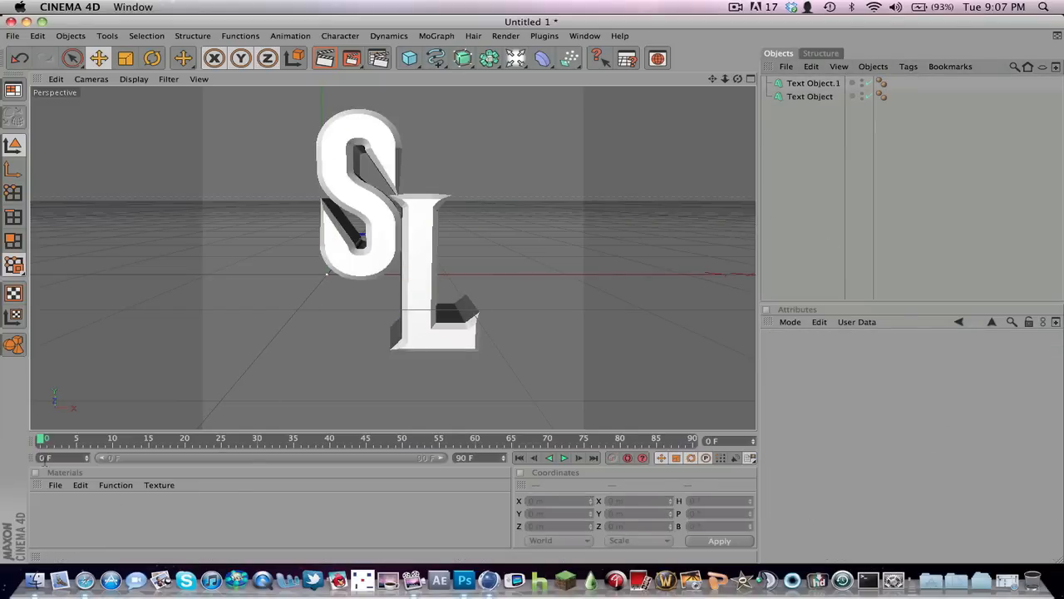
Step: Load the saved collection of shiny coloured materials into the scene
{"action": "left_click", "coordinate": [54, 487]}
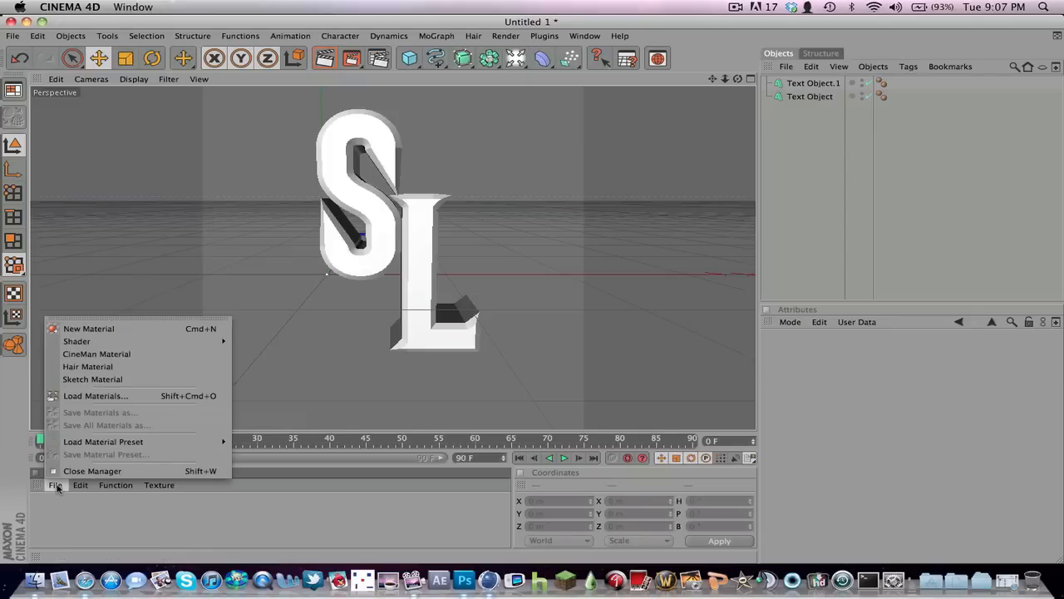
{"action": "left_click", "coordinate": [218, 395]}
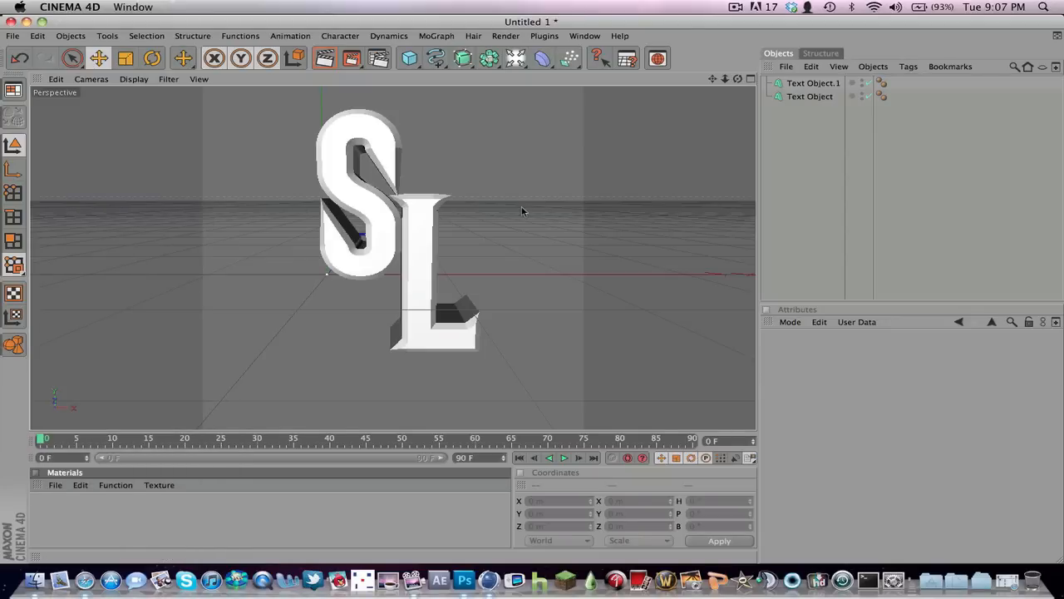
{"action": "double_click", "coordinate": [466, 158]}
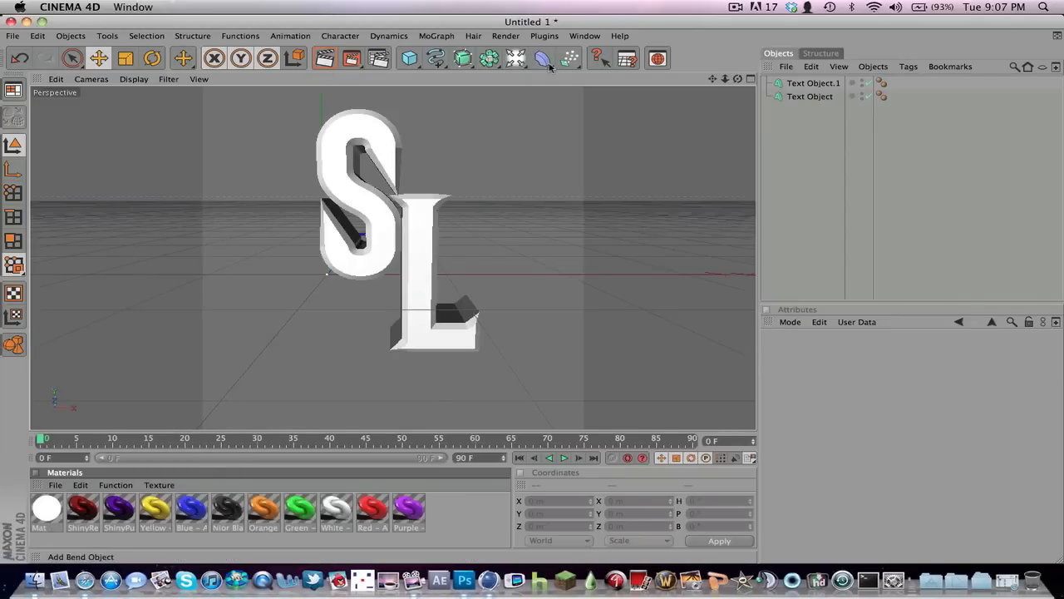
Step: Add a Sky object to the scene and apply the white Mat material to it
{"action": "left_click", "coordinate": [516, 58]}
{"action": "left_click", "coordinate": [737, 118]}
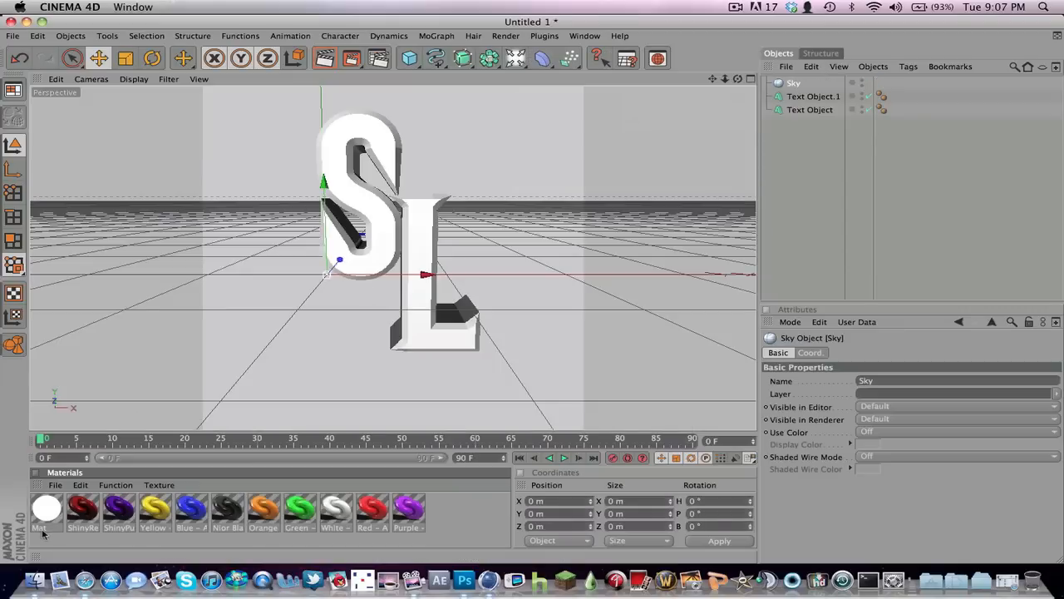
{"action": "left_click_drag", "start_coordinate": [47, 507], "coordinate": [794, 84]}
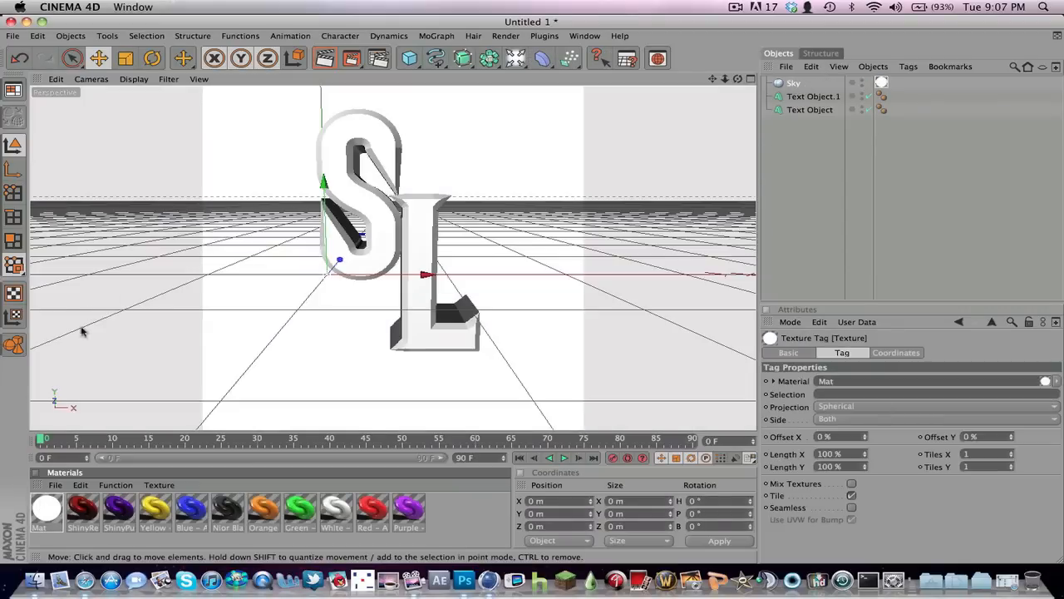
Step: Load studio015.hdr from the HDRI folder as the luminance texture of the Mat material
{"action": "left_click", "coordinate": [47, 508]}
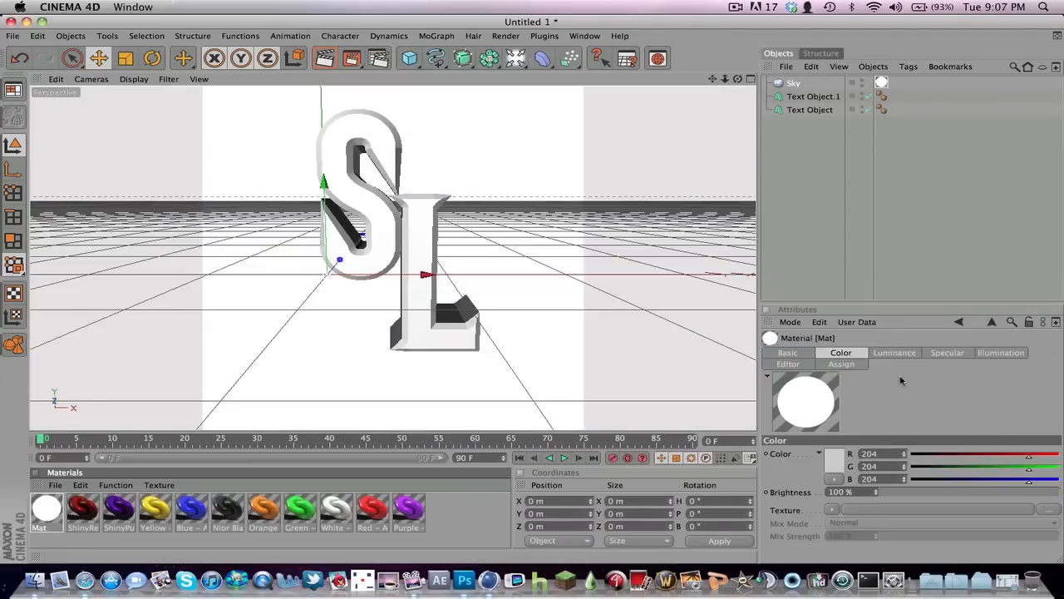
{"action": "left_click", "coordinate": [895, 352]}
{"action": "left_click", "coordinate": [1042, 506]}
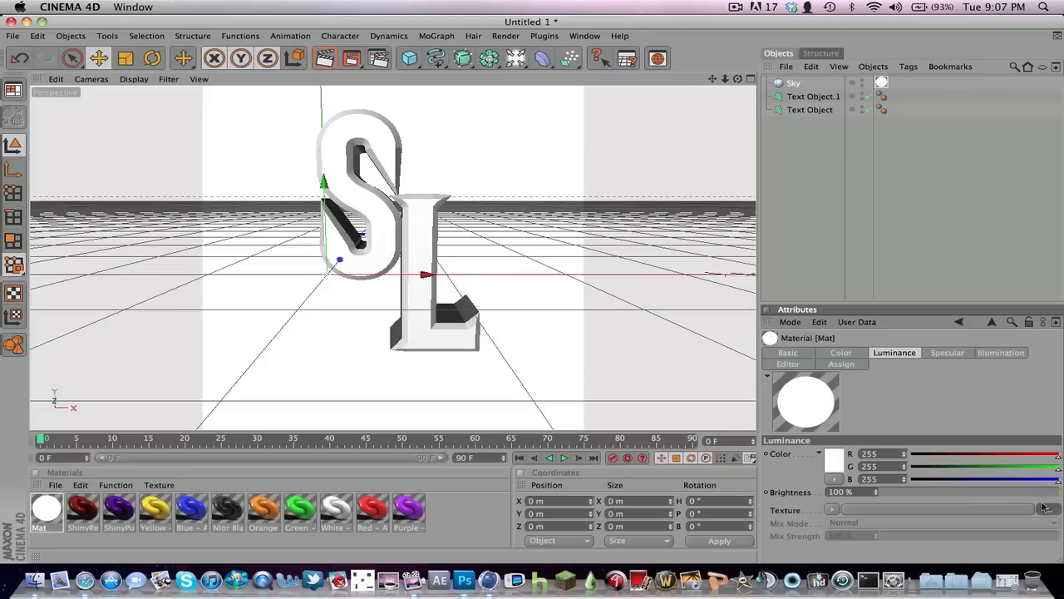
{"action": "scroll", "coordinate": [599, 217], "scroll_direction": "down", "scroll_amount": 5}
{"action": "double_click", "coordinate": [592, 218]}
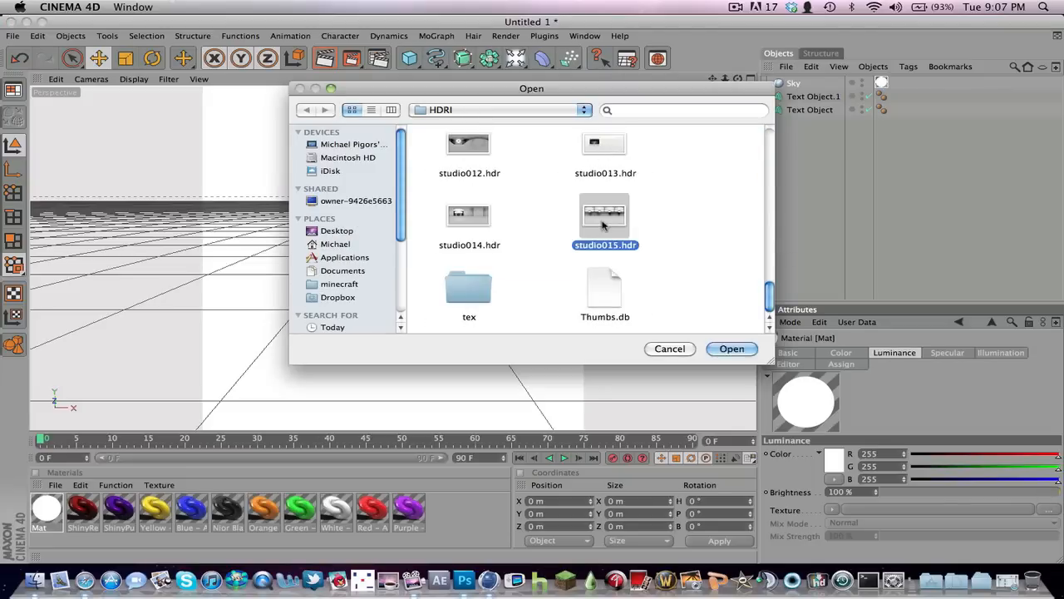
{"action": "left_click", "coordinate": [573, 211]}
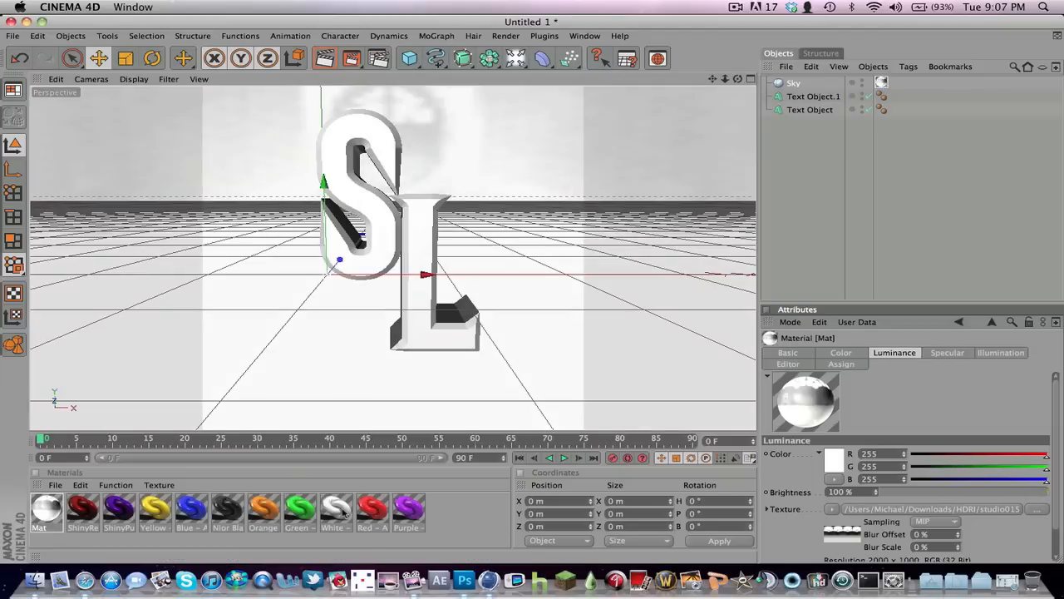
Step: Apply the White - AcrezHD material to the L and S texts and render the view as a preview
{"action": "left_click_drag", "start_coordinate": [337, 509], "coordinate": [434, 276]}
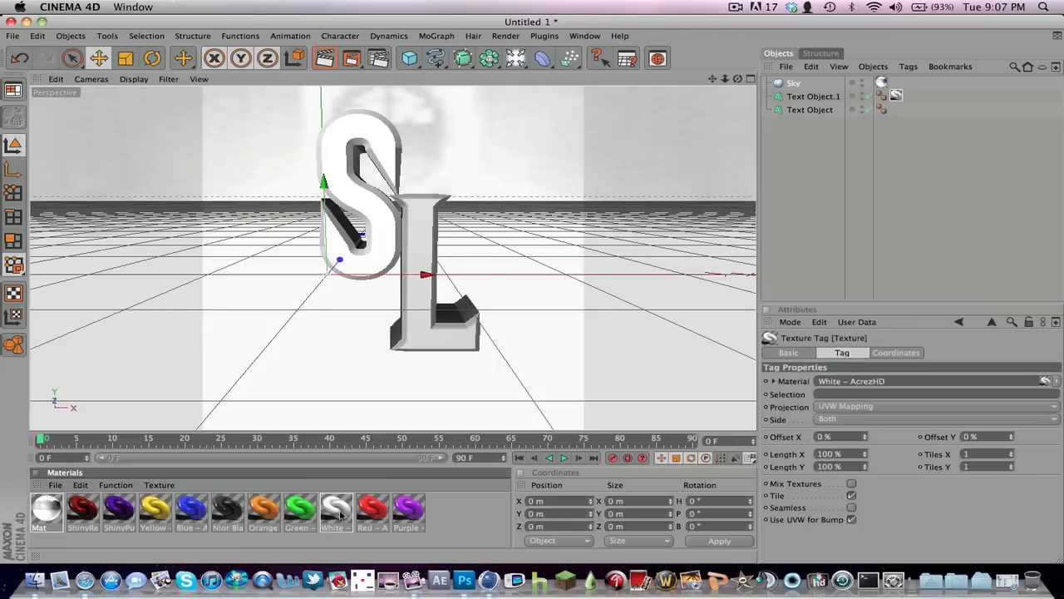
{"action": "left_click_drag", "start_coordinate": [340, 516], "coordinate": [366, 212]}
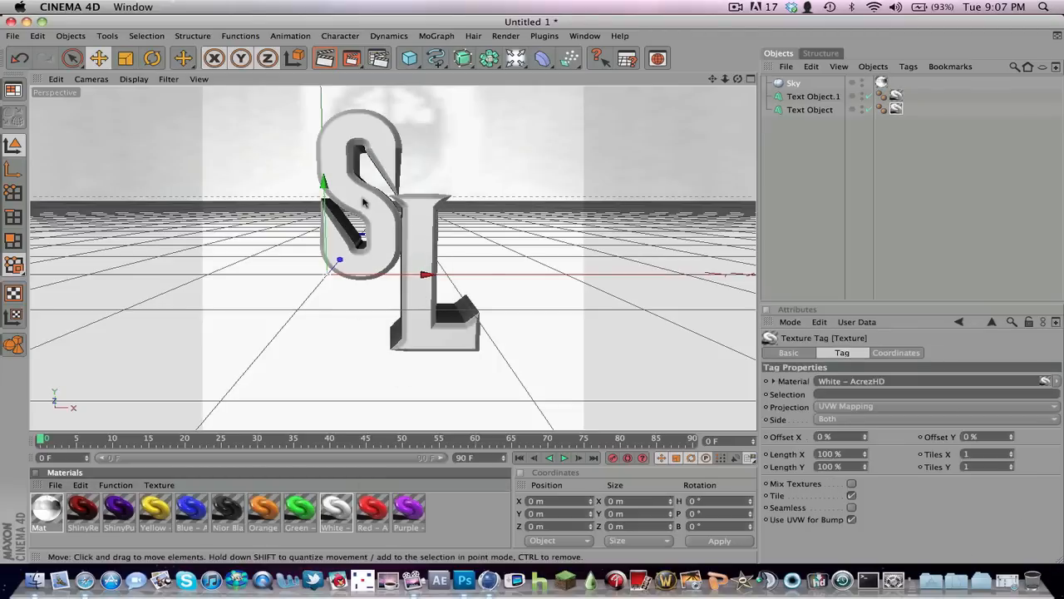
{"action": "left_click", "coordinate": [330, 64]}
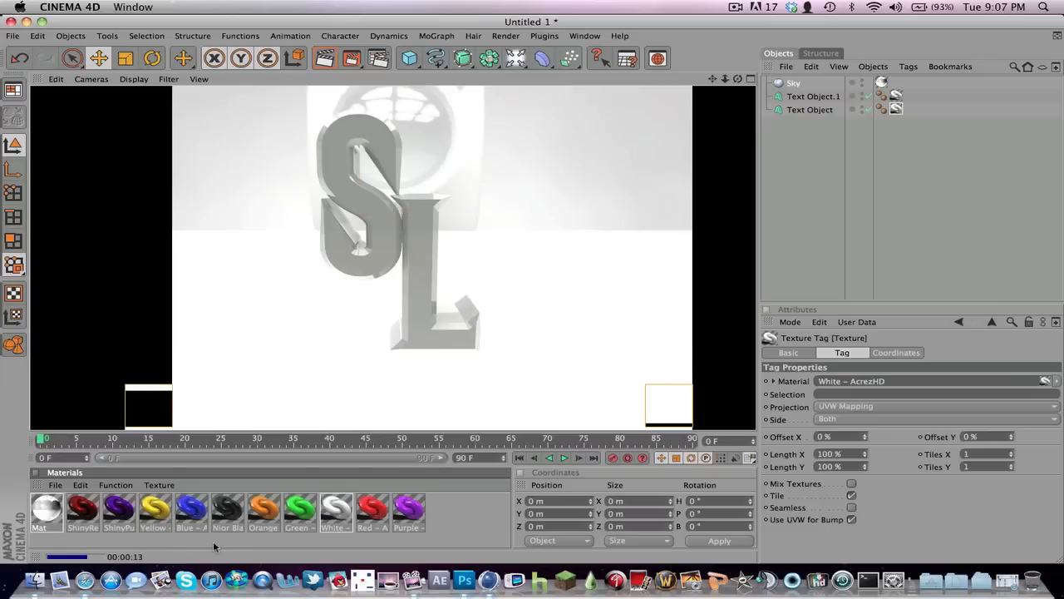
Step: Load the Glaze-Blue material preset from the Broadcast Edition's glossy materials
{"action": "left_click", "coordinate": [55, 486]}
{"action": "mouse_move", "coordinate": [191, 444]}
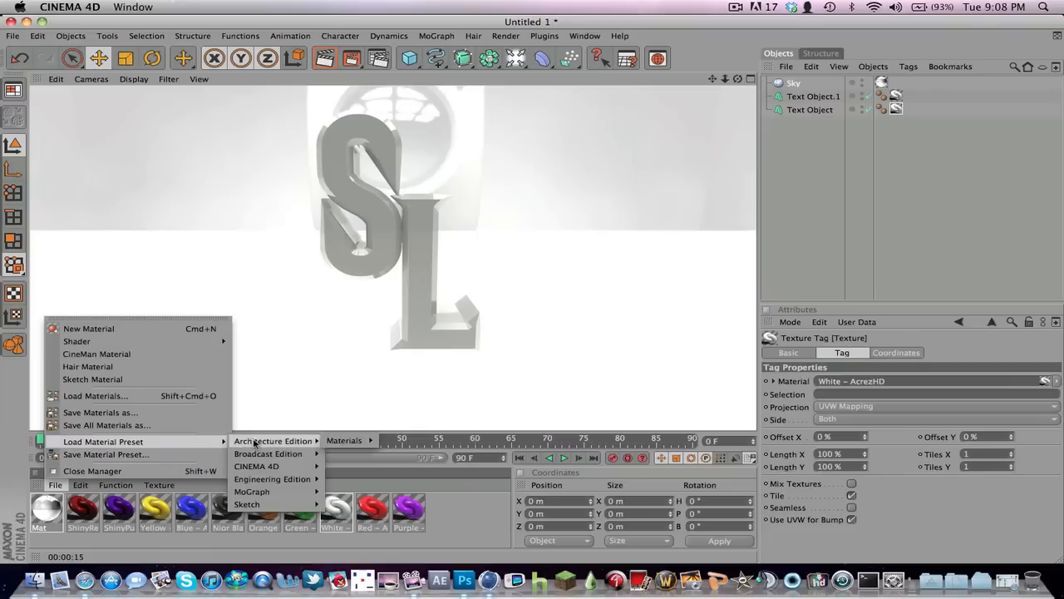
{"action": "mouse_move", "coordinate": [275, 454]}
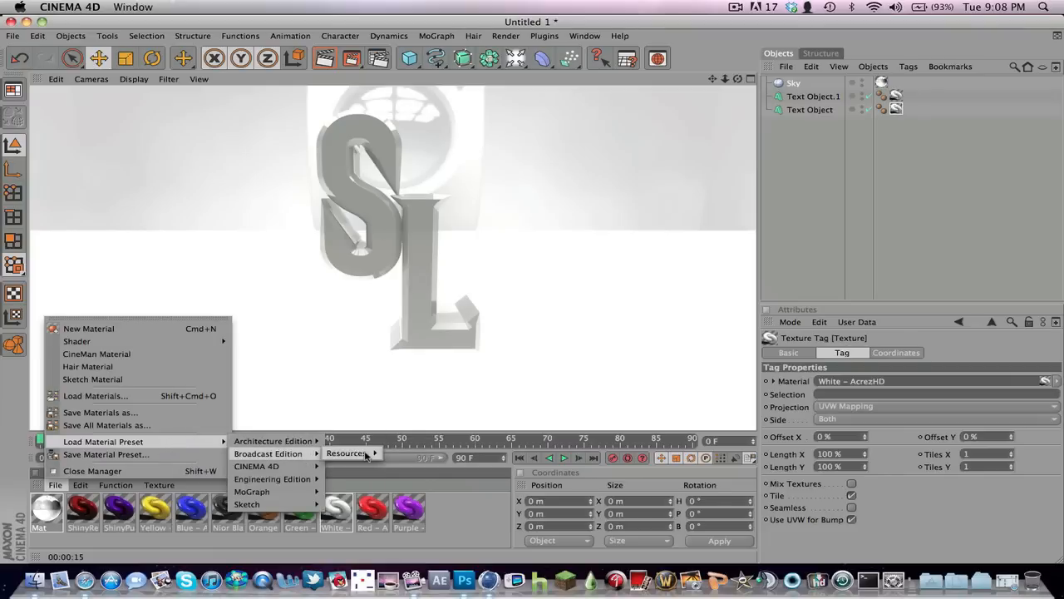
{"action": "mouse_move", "coordinate": [347, 453]}
{"action": "mouse_move", "coordinate": [413, 456]}
{"action": "mouse_move", "coordinate": [456, 464]}
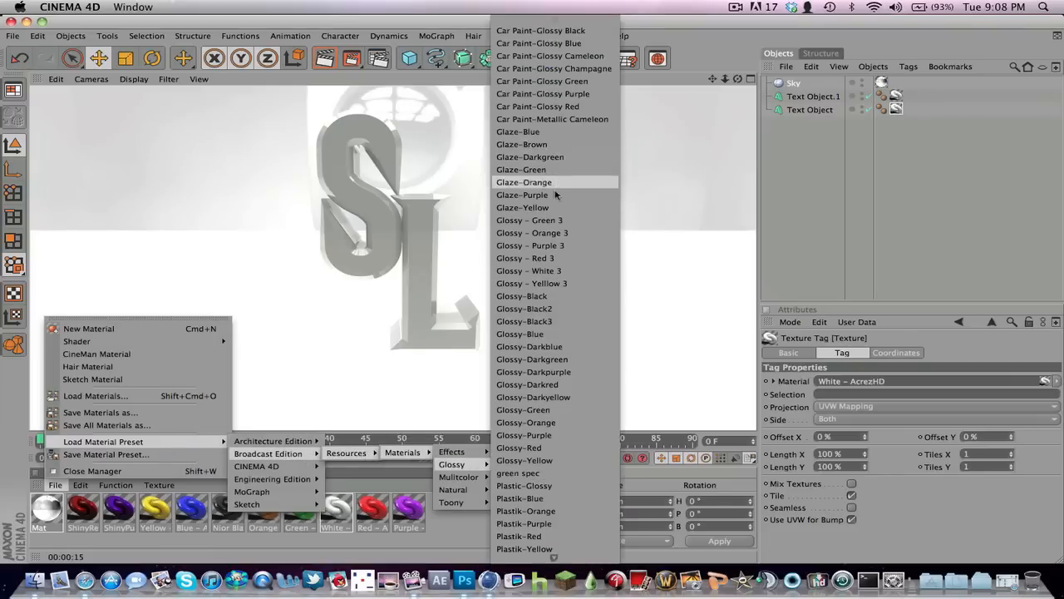
{"action": "left_click", "coordinate": [544, 133]}
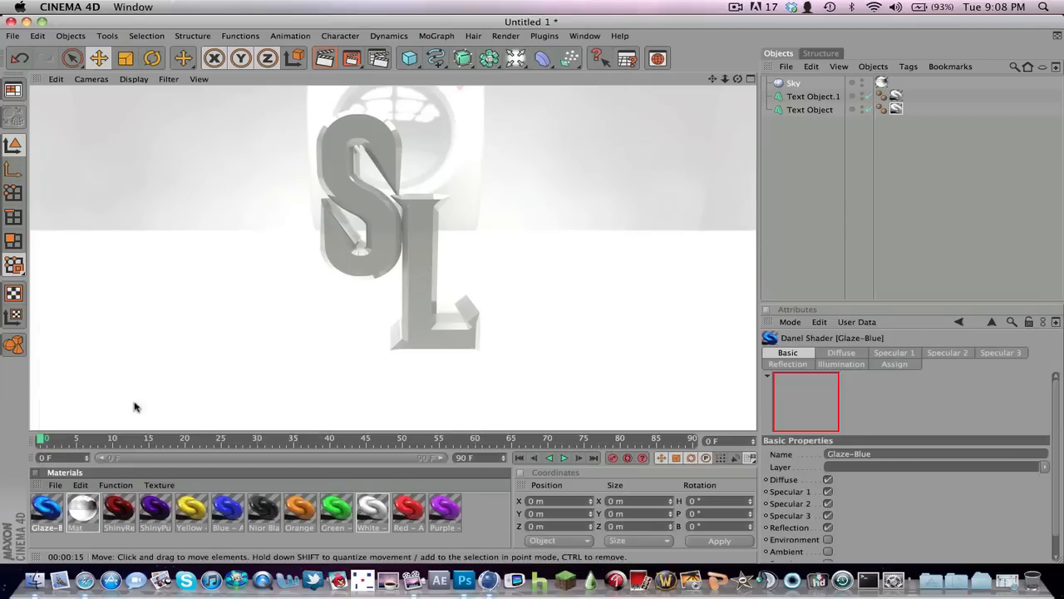
Step: Delete the Glaze-Blue material and move the L text up beside the S, at about -2.8 m in Y and slightly farther right
{"action": "key", "text": "Delete"}
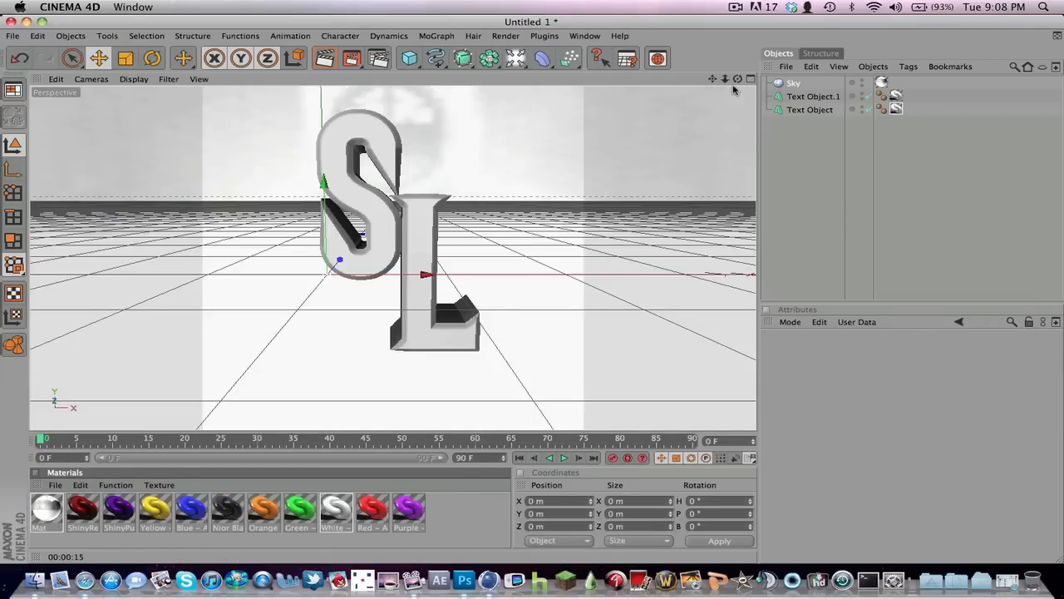
{"action": "mouse_move", "coordinate": [725, 80]}
{"action": "left_mouse_down"}
{"action": "mouse_move", "coordinate": [736, 83]}
{"action": "mouse_move", "coordinate": [712, 81]}
{"action": "left_mouse_up"}
{"action": "left_click", "coordinate": [832, 97]}
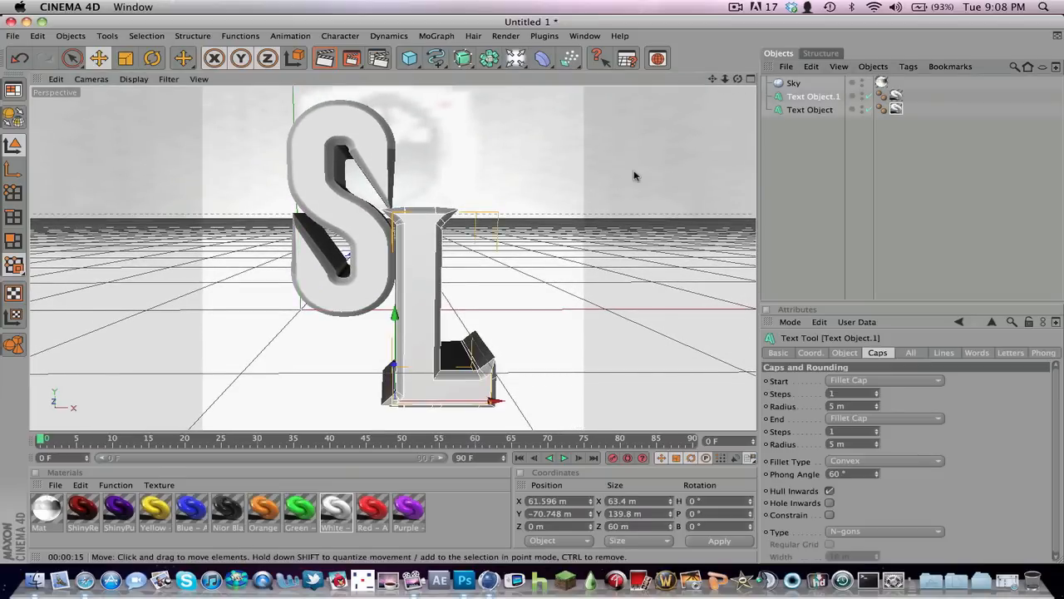
{"action": "left_click_drag", "start_coordinate": [407, 316], "coordinate": [398, 222]}
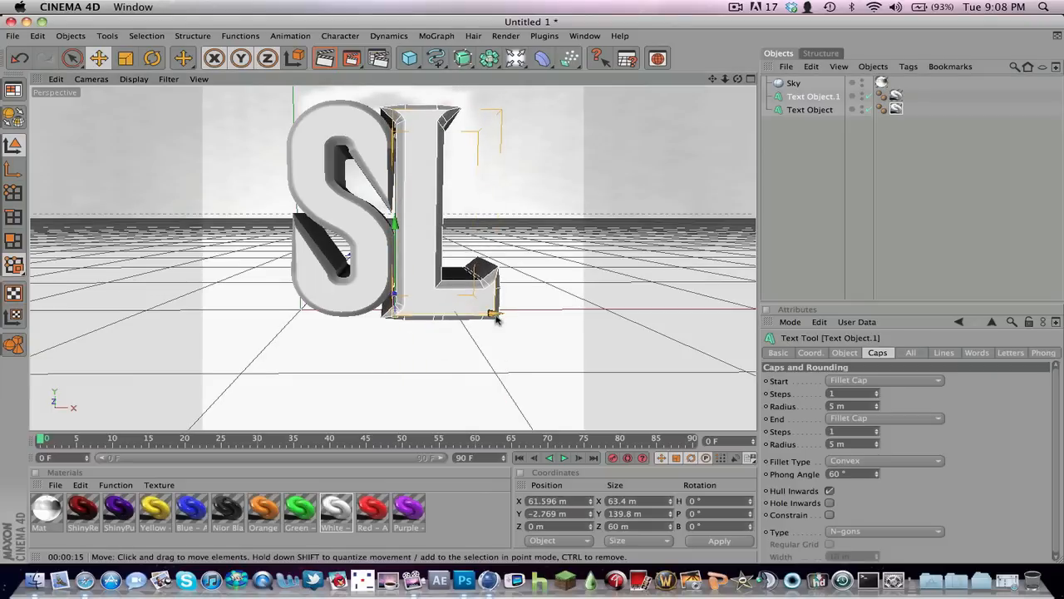
{"action": "left_click_drag", "start_coordinate": [497, 316], "coordinate": [510, 314]}
{"action": "left_click", "coordinate": [804, 242]}
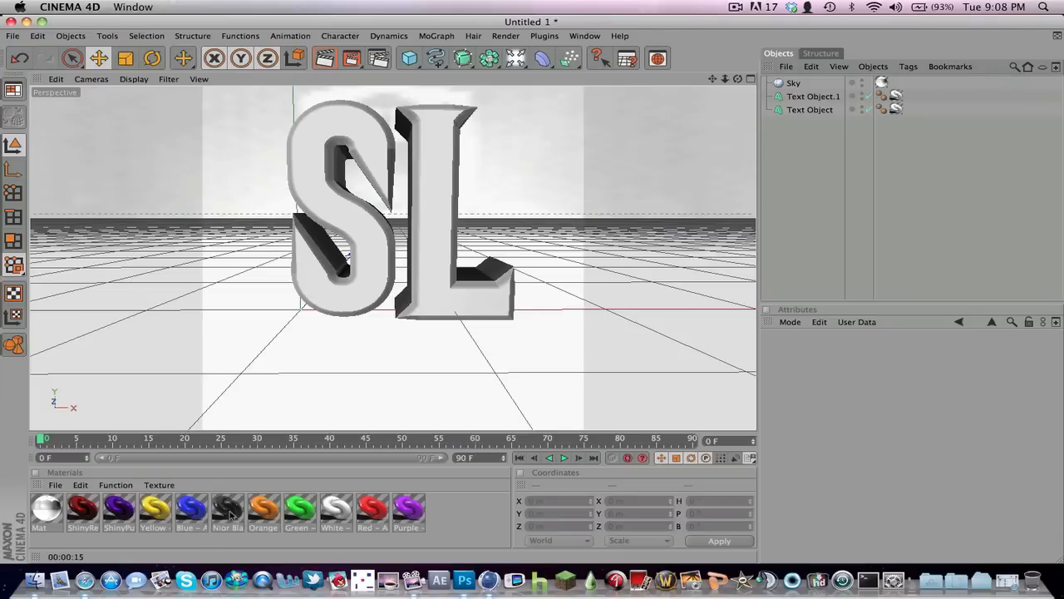
Step: Replace the white material on the S text with Blue - AcrezHD and render the image to the Picture Viewer
{"action": "left_click", "coordinate": [190, 507]}
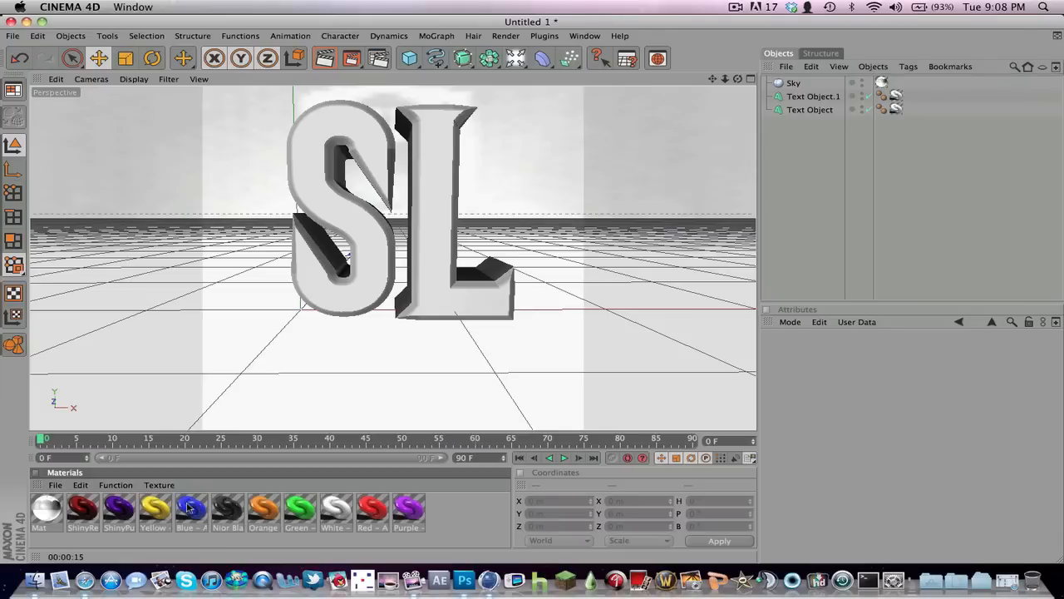
{"action": "left_click_drag", "start_coordinate": [372, 283], "coordinate": [372, 283]}
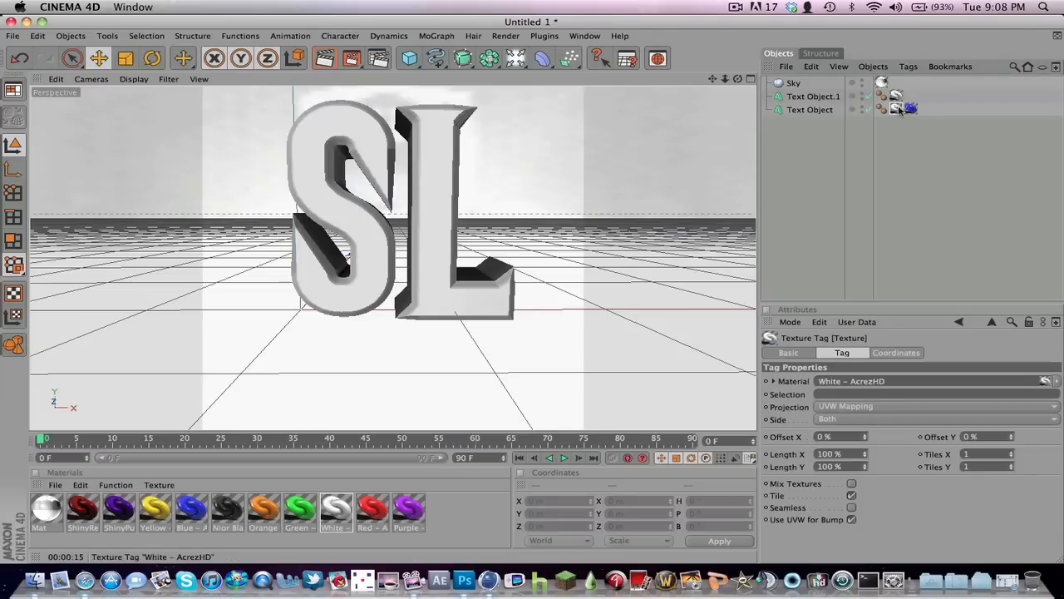
{"action": "left_click", "coordinate": [324, 57]}
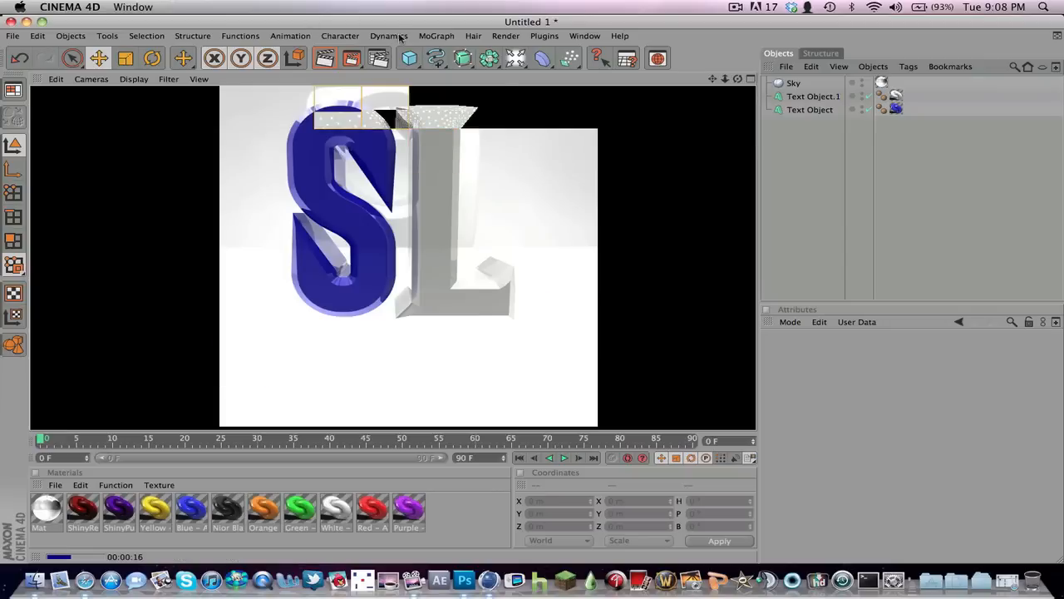
{"action": "left_click", "coordinate": [350, 59]}
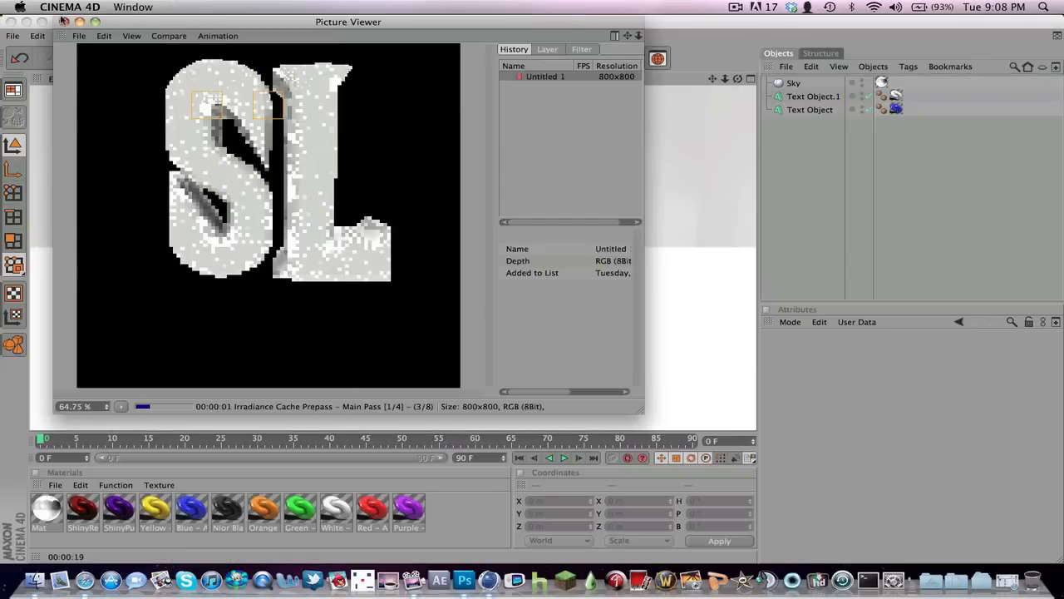
Step: Switch to Photoshop and create a white 800 by 800 pixel document named "S and L sex edition"
{"action": "left_click", "coordinate": [27, 22]}
{"action": "key", "text": "F3"}
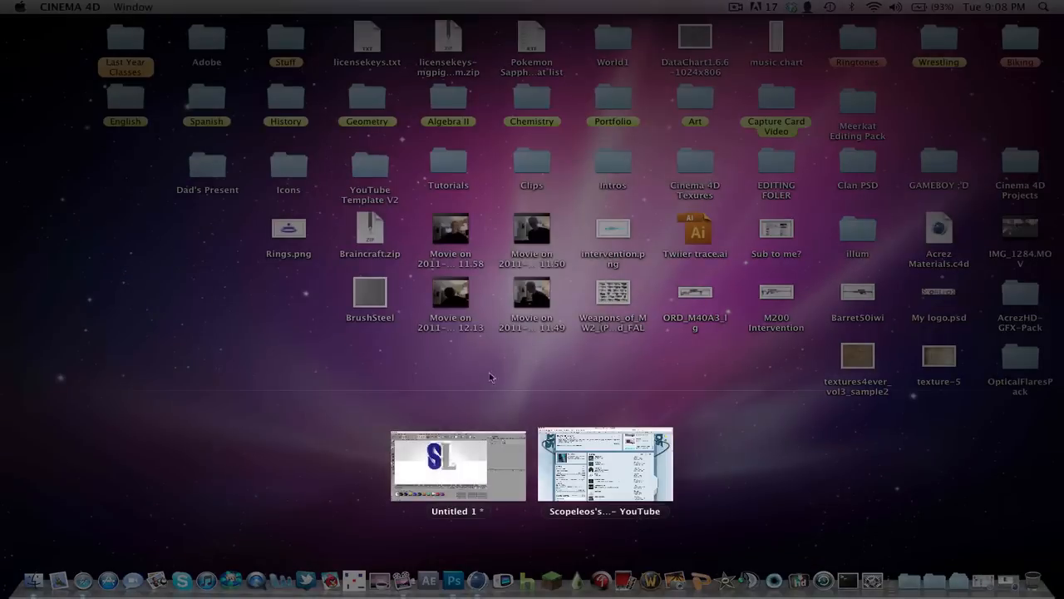
{"action": "left_click", "coordinate": [510, 396]}
{"action": "left_click", "coordinate": [453, 579]}
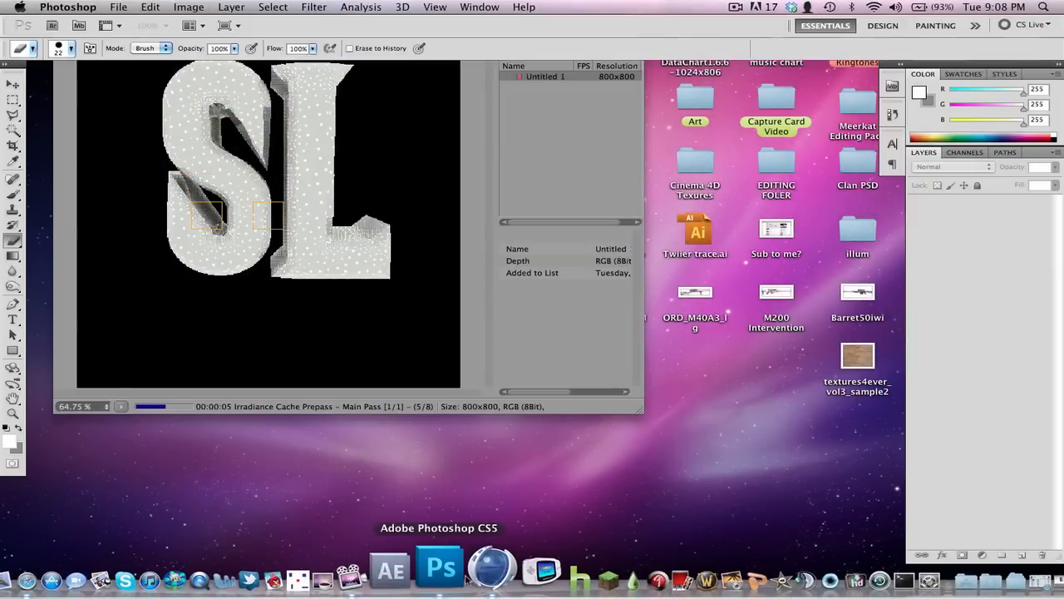
{"action": "key", "text": "super+n"}
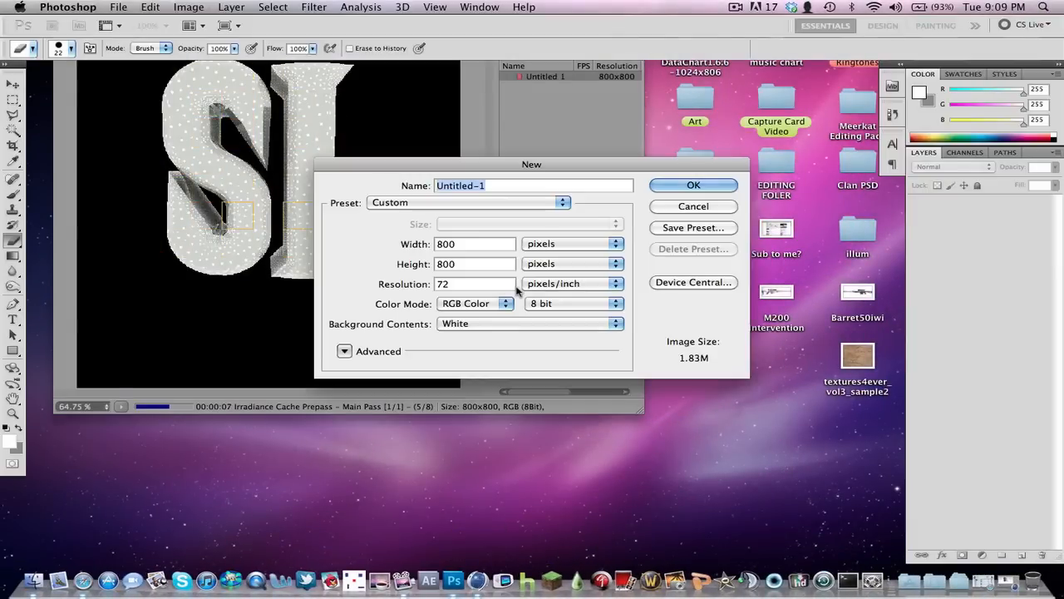
{"action": "type", "text": "S"}
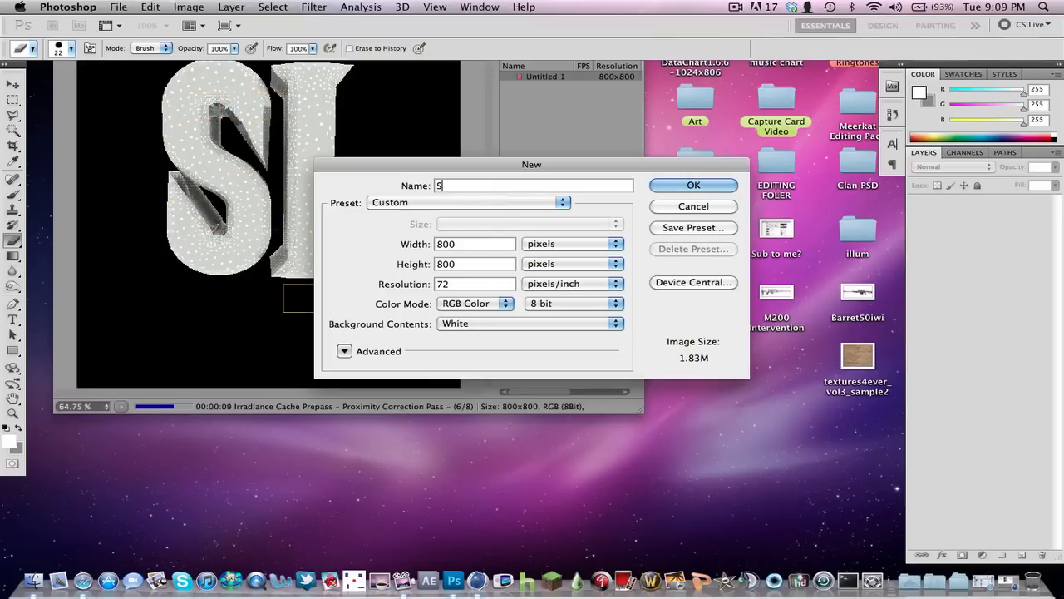
{"action": "type", "text": " and L "}
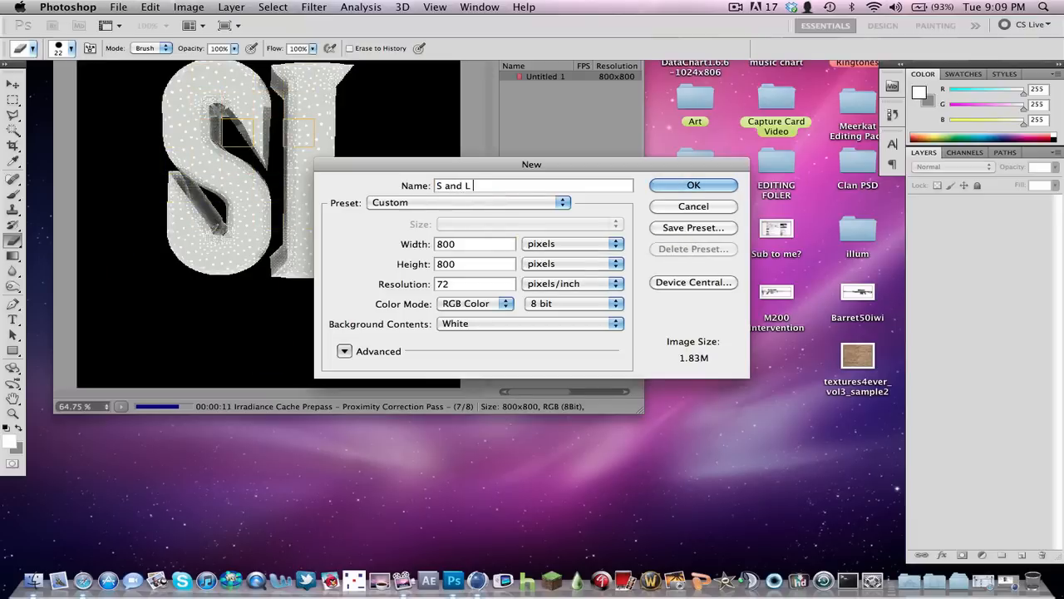
{"action": "type", "text": "sex editedition"}
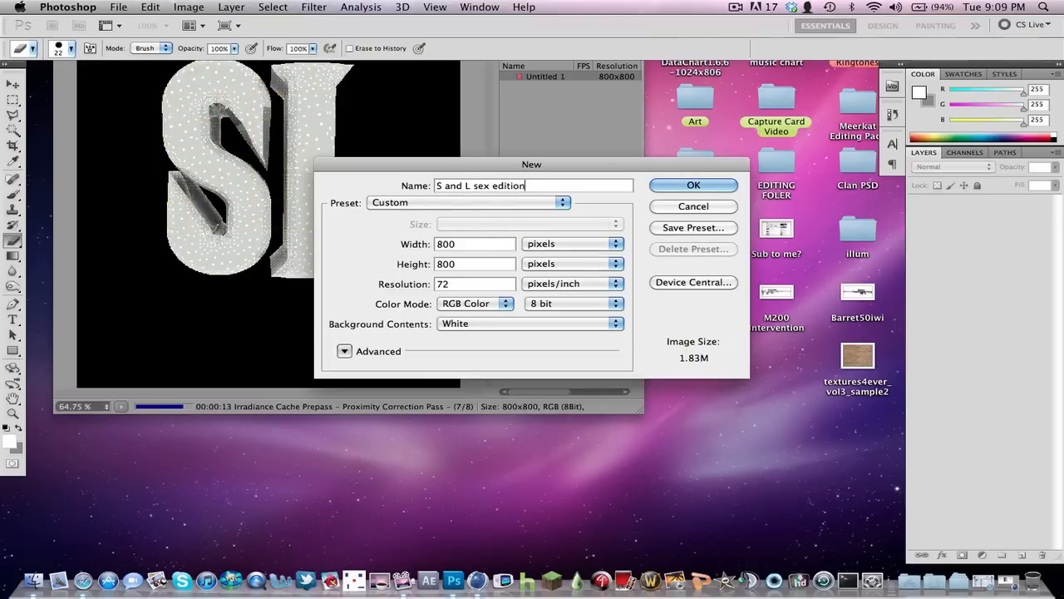
{"action": "key", "text": "Return"}
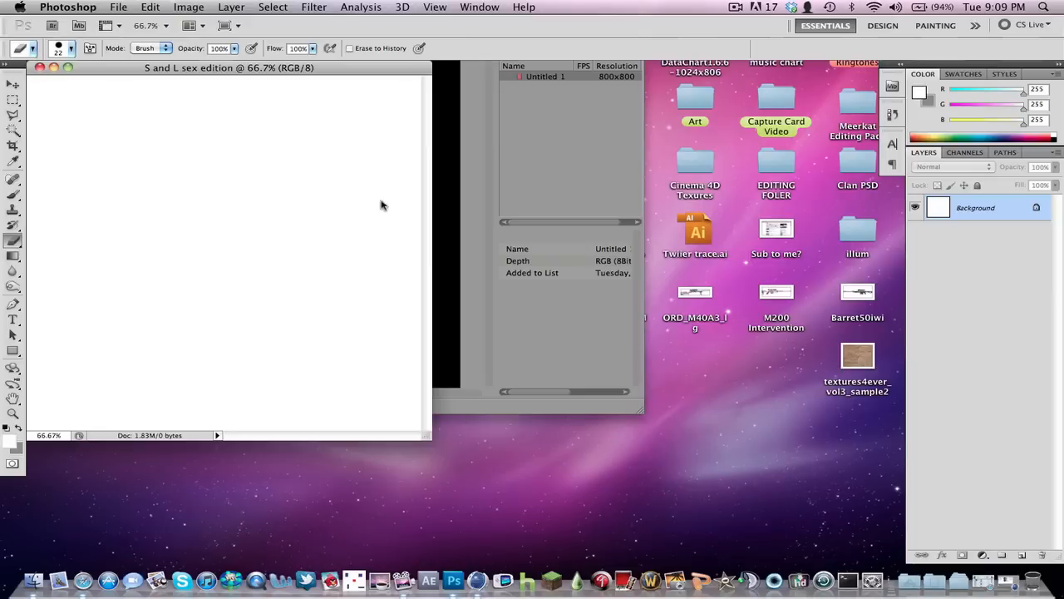
Step: Check the render in CINEMA 4D's Picture Viewer and return to the Photoshop document, undoing the stray eraser mark
{"action": "left_click", "coordinate": [584, 321]}
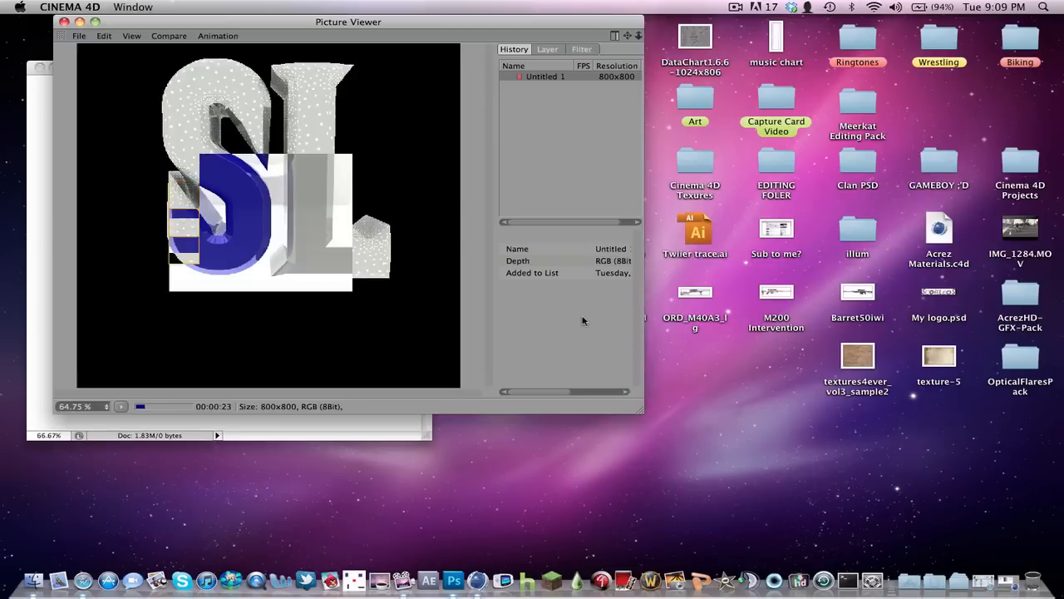
{"action": "key", "text": "F3"}
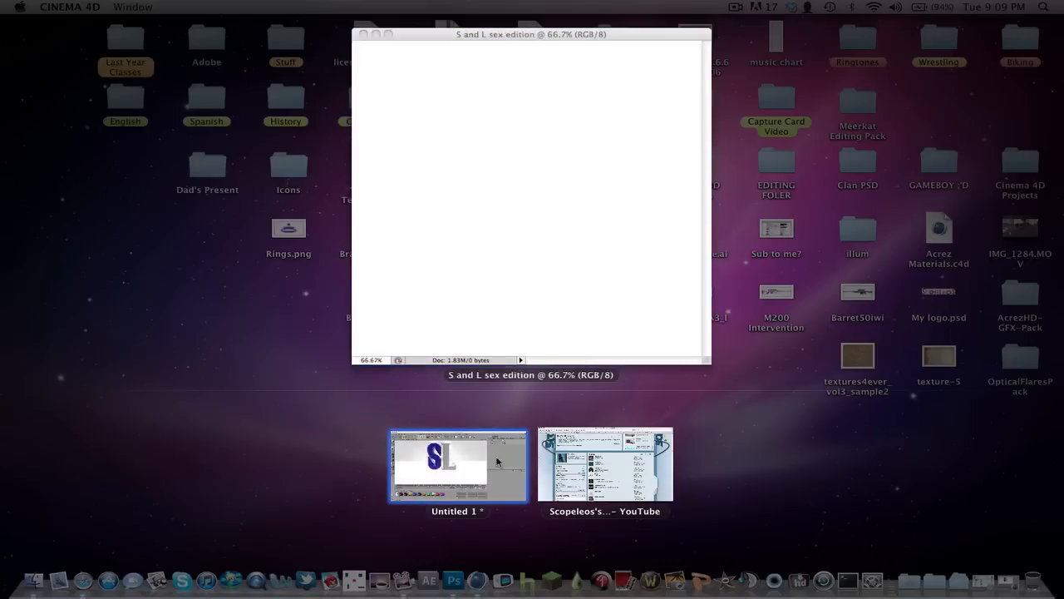
{"action": "left_click", "coordinate": [507, 311]}
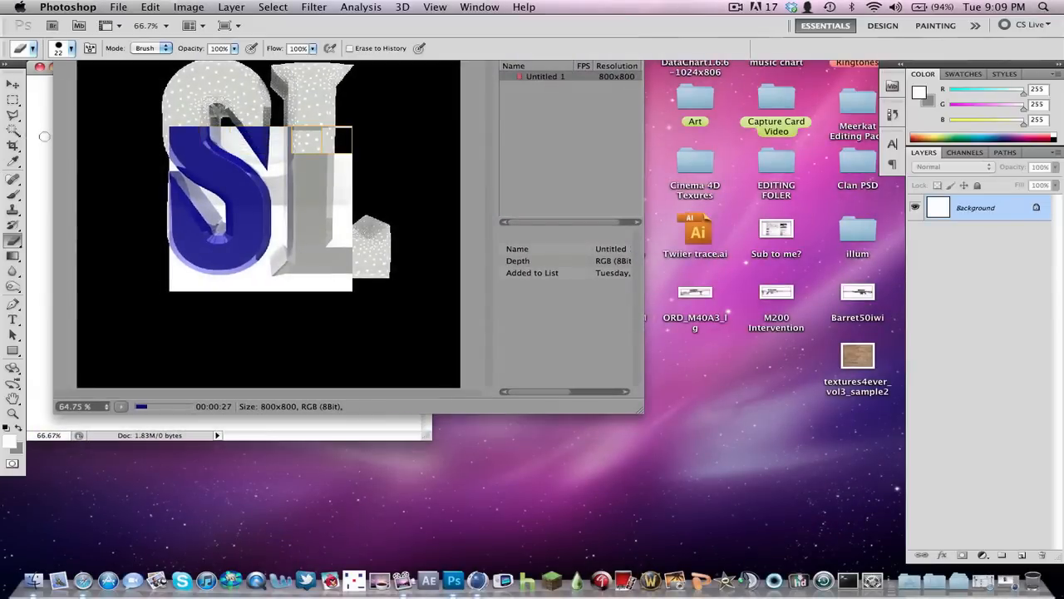
{"action": "left_click", "coordinate": [44, 136]}
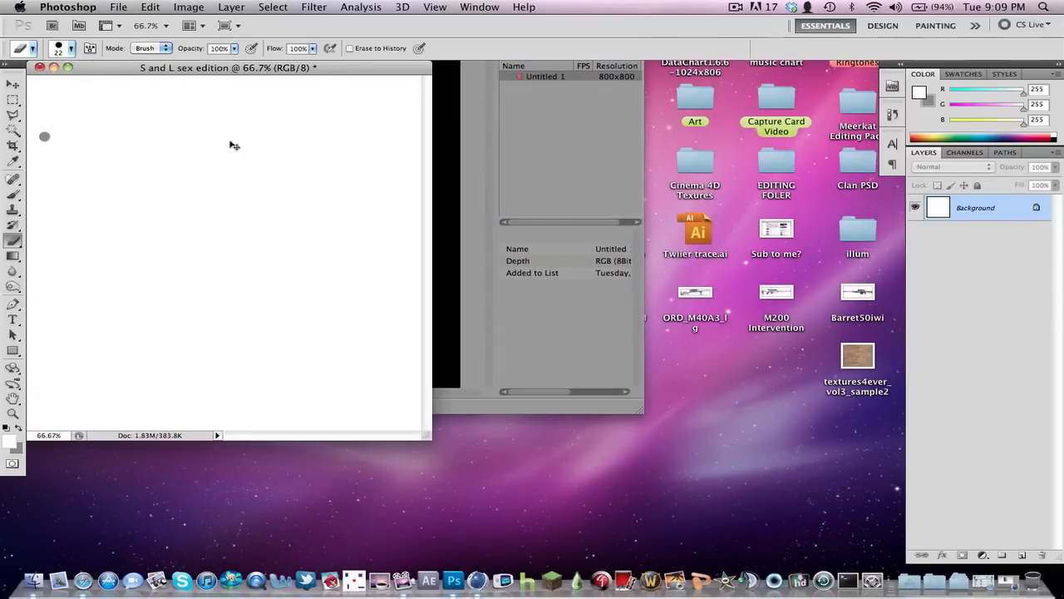
{"action": "key", "text": "super+z"}
Step: Convert the Background into a regular layer and add a new empty layer above it
{"action": "double_click", "coordinate": [961, 209]}
{"action": "key", "text": "Return"}
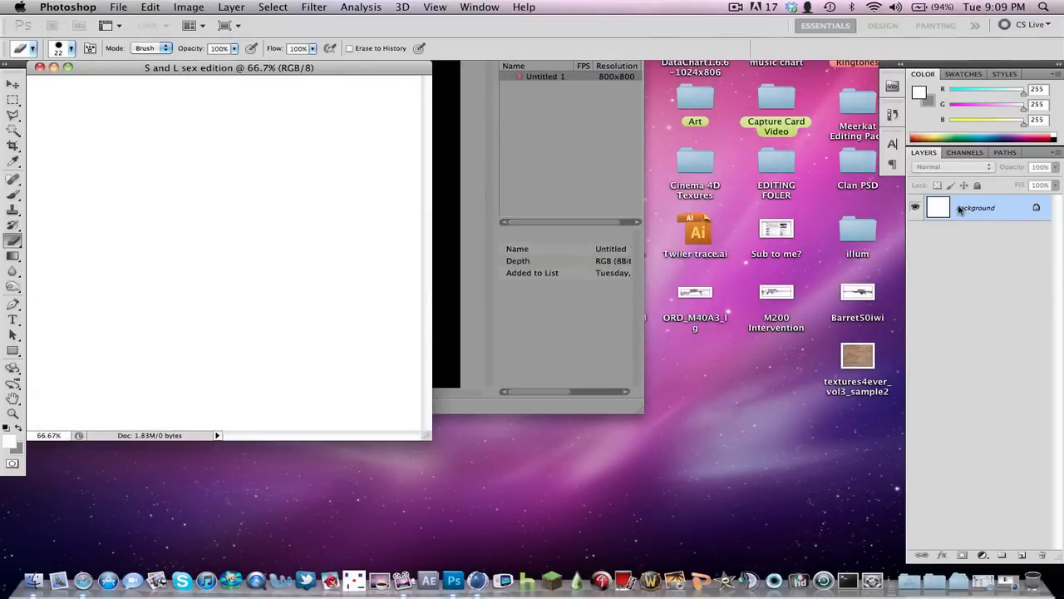
{"action": "key", "text": "super+shift+n"}
{"action": "key", "text": "Return"}
Step: Stamp the 491 px textured brush in black on the new layer, in the canvas's upper right corner
{"action": "key", "text": "b"}
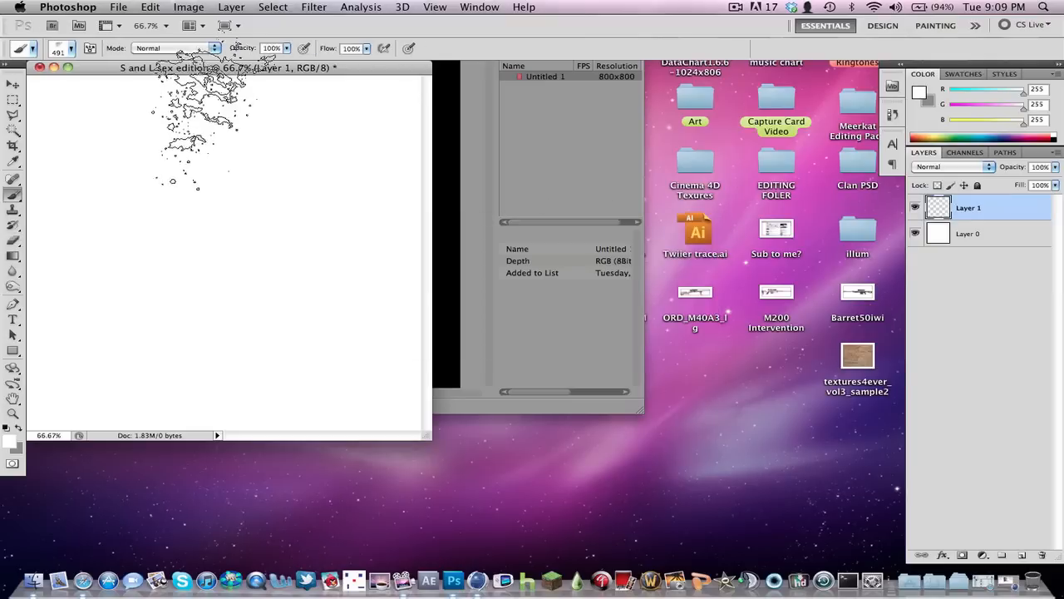
{"action": "left_click_drag", "start_coordinate": [258, 70], "coordinate": [538, 121]}
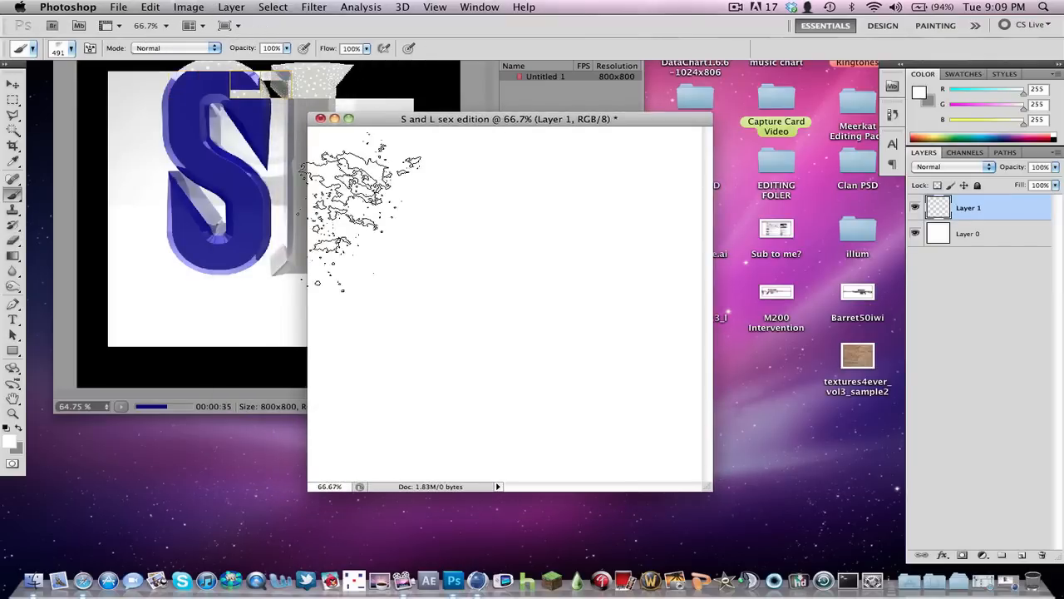
{"action": "left_click", "coordinate": [7, 427]}
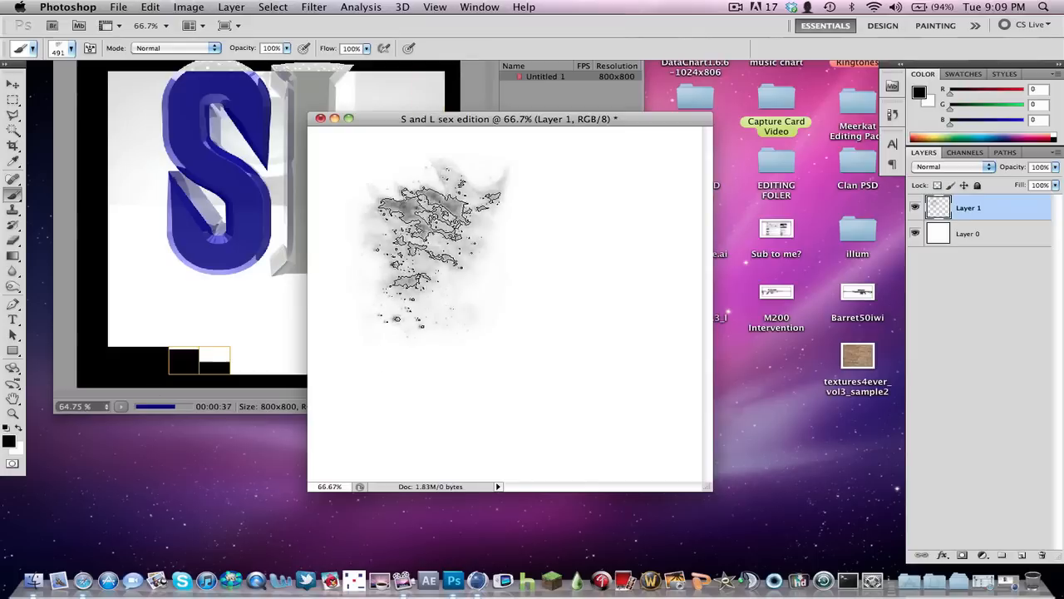
{"action": "left_click", "coordinate": [628, 212]}
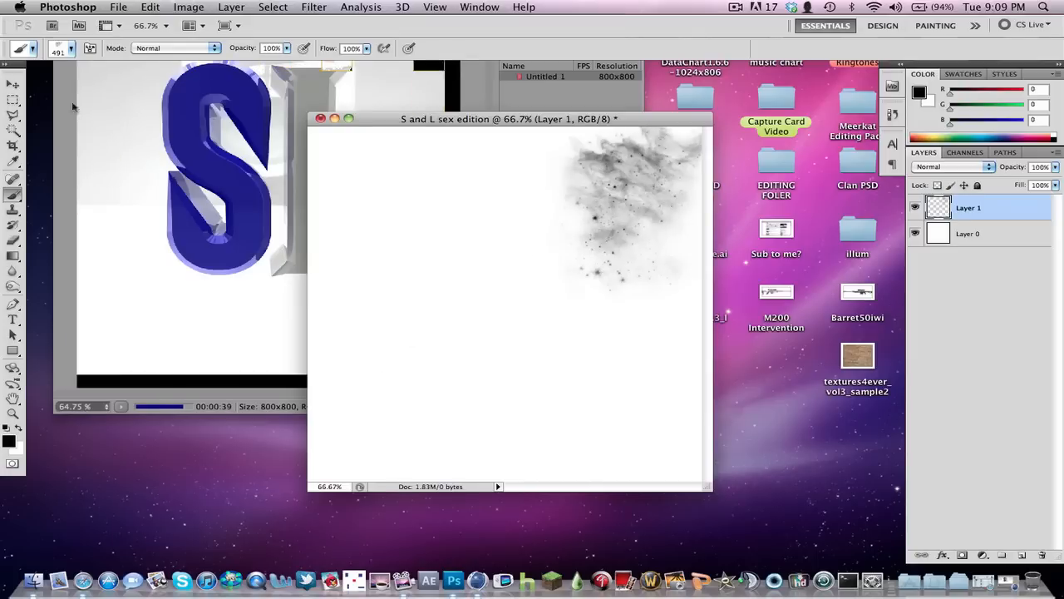
Step: Choose the 496 px textured brush and stamp it in black over the middle of the canvas
{"action": "left_click", "coordinate": [72, 48]}
{"action": "scroll", "coordinate": [172, 261], "scroll_direction": "down", "scroll_amount": 5}
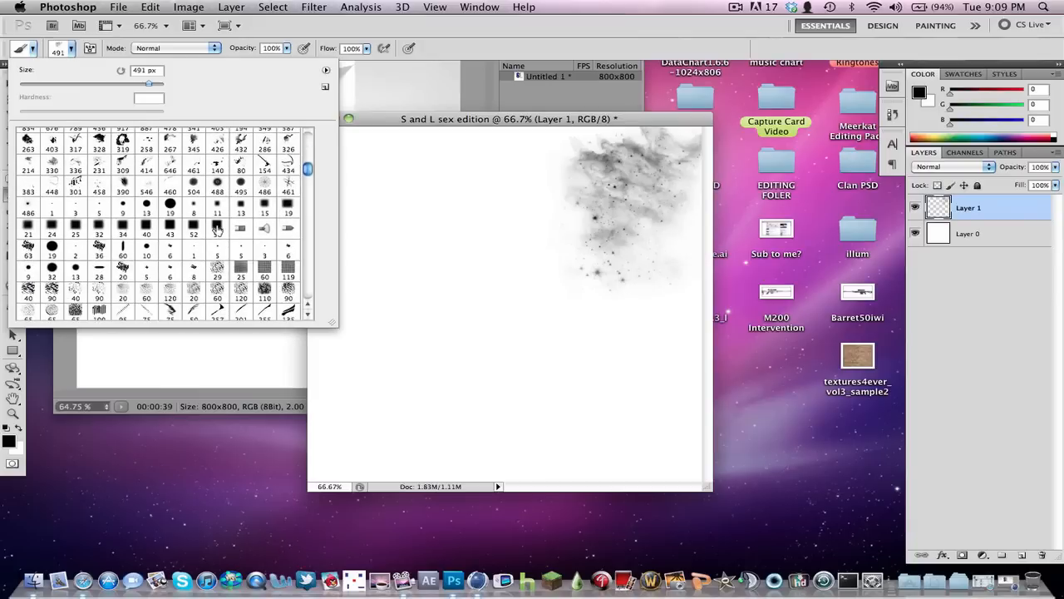
{"action": "scroll", "coordinate": [217, 227], "scroll_direction": "up", "scroll_amount": 3}
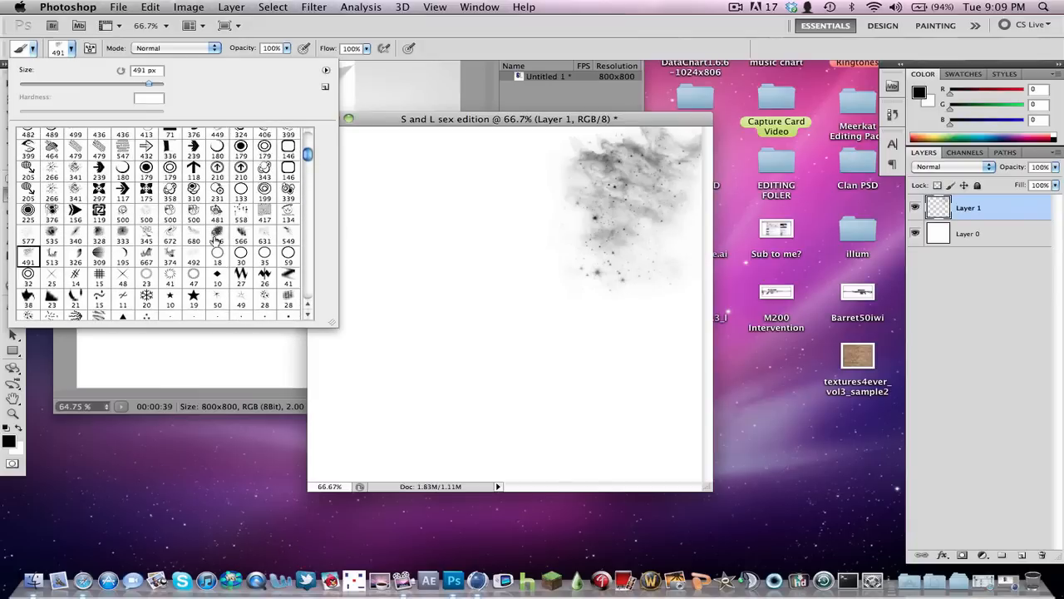
{"action": "left_click", "coordinate": [430, 200]}
{"action": "key", "text": "alt+super+z"}
{"action": "key", "text": "alt+super+z"}
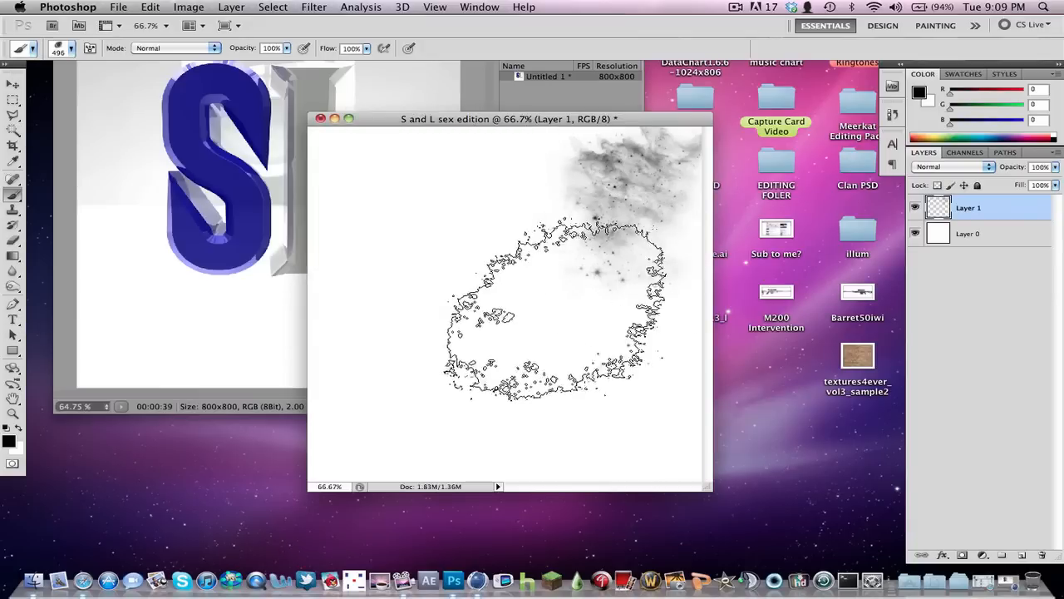
{"action": "left_click", "coordinate": [505, 312]}
Step: Try stamping the 333 px textured brush in black below the central texture
{"action": "left_click", "coordinate": [66, 49]}
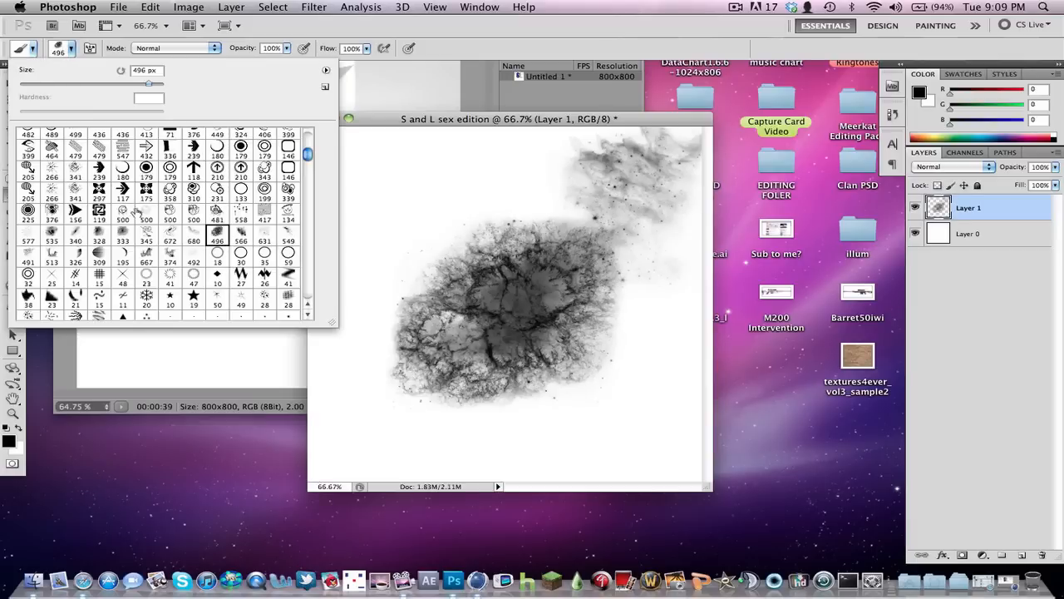
{"action": "left_click", "coordinate": [122, 238]}
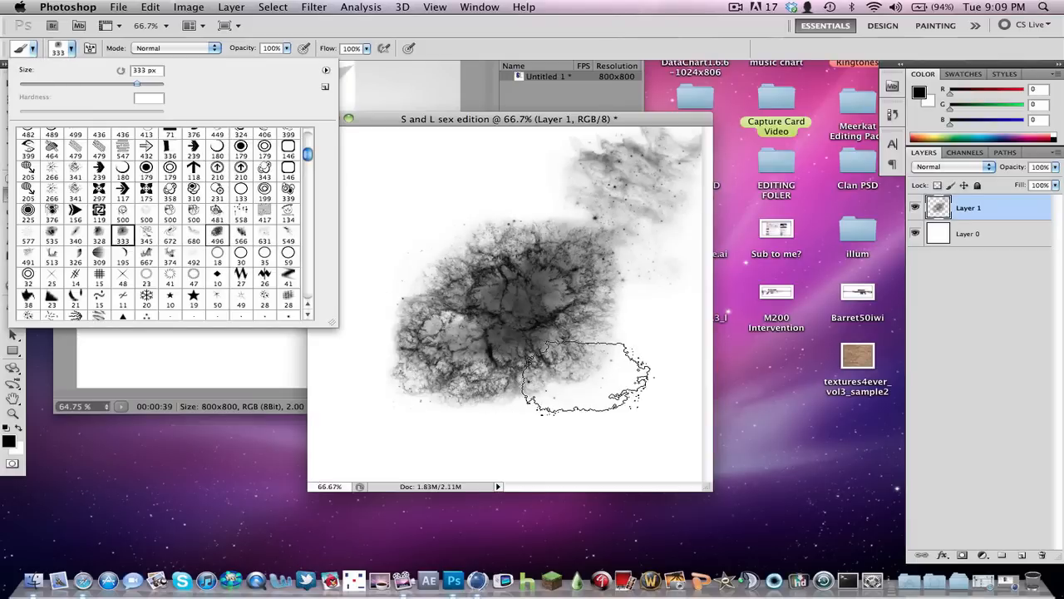
{"action": "left_click", "coordinate": [446, 270]}
{"action": "key", "text": "alt+super+z"}
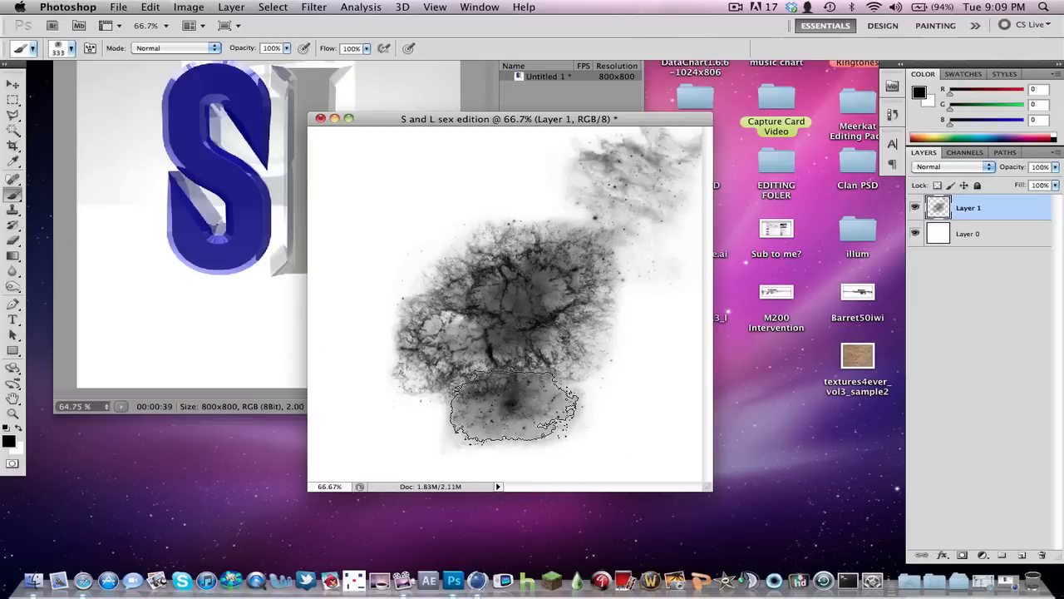
Step: Save the document in Photoshop format as "S and L sex edition" in the YouTube Template V2 folder with Maximize Compatibility enabled
{"action": "key", "text": "shift+super+s"}
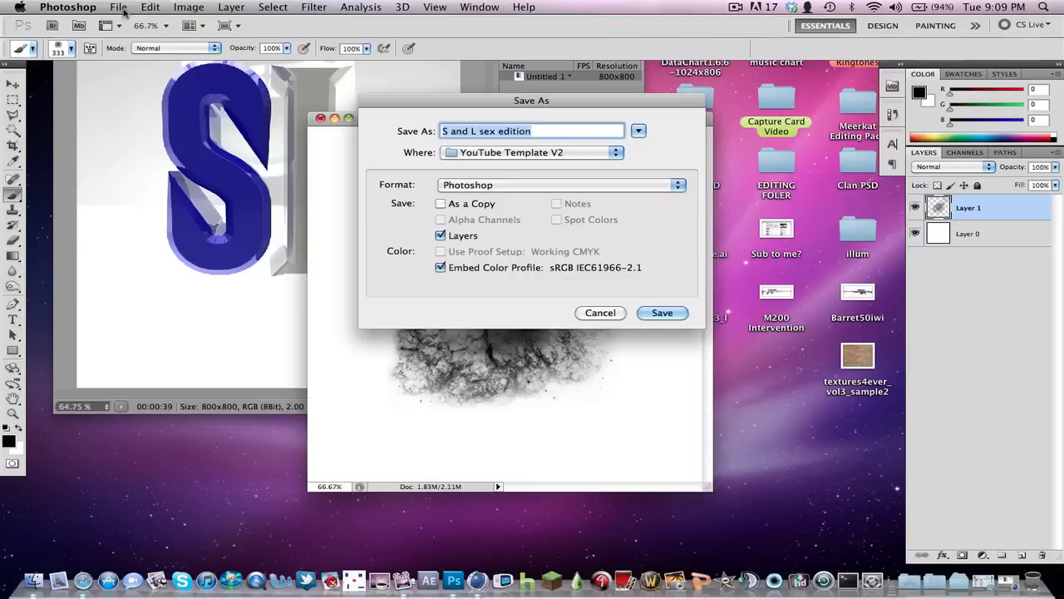
{"action": "key", "text": "Return"}
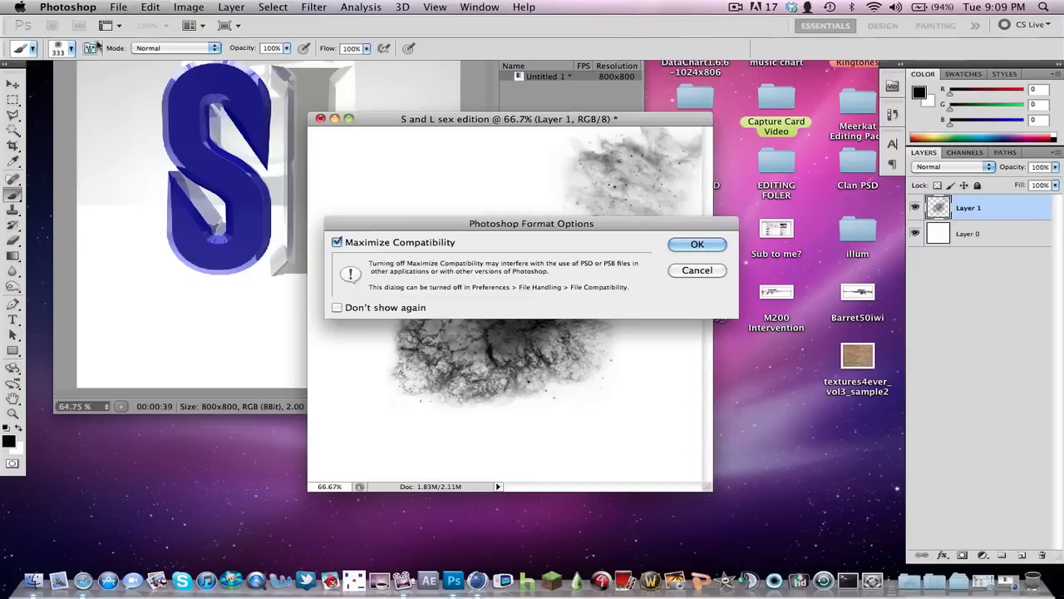
{"action": "left_click", "coordinate": [703, 249]}
Step: Switch to CINEMA 4D, save the rendered image to the Desktop as "sna.png" and quit without saving the project
{"action": "left_click", "coordinate": [65, 64]}
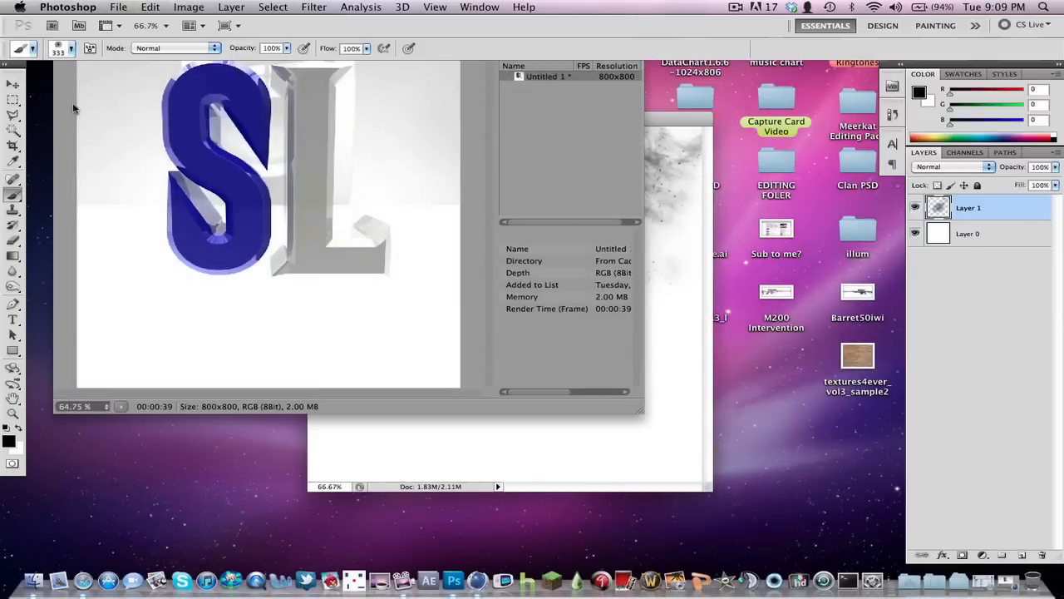
{"action": "left_click", "coordinate": [95, 101]}
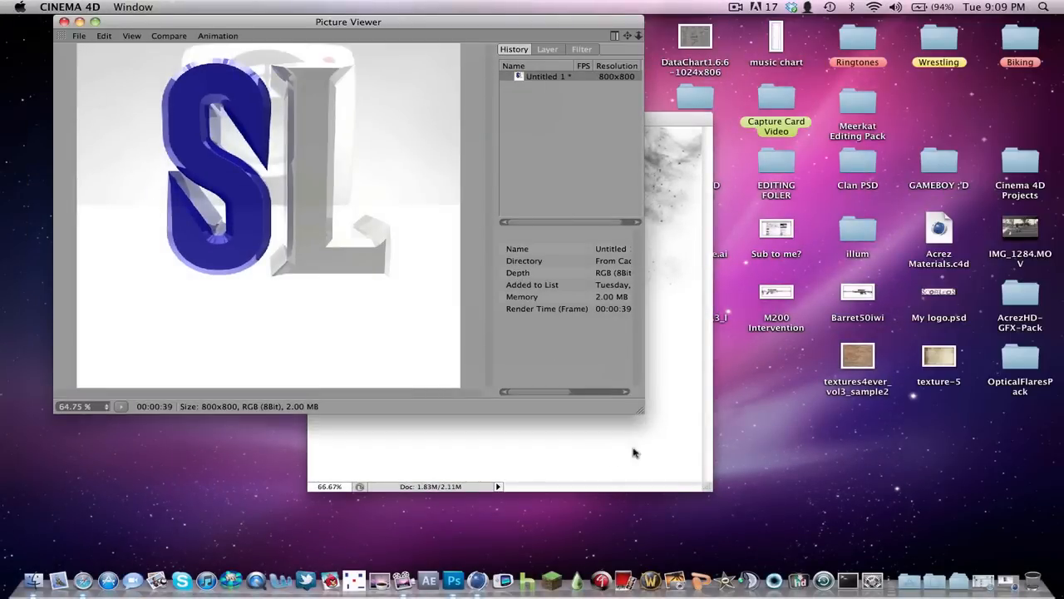
{"action": "left_click", "coordinate": [79, 35]}
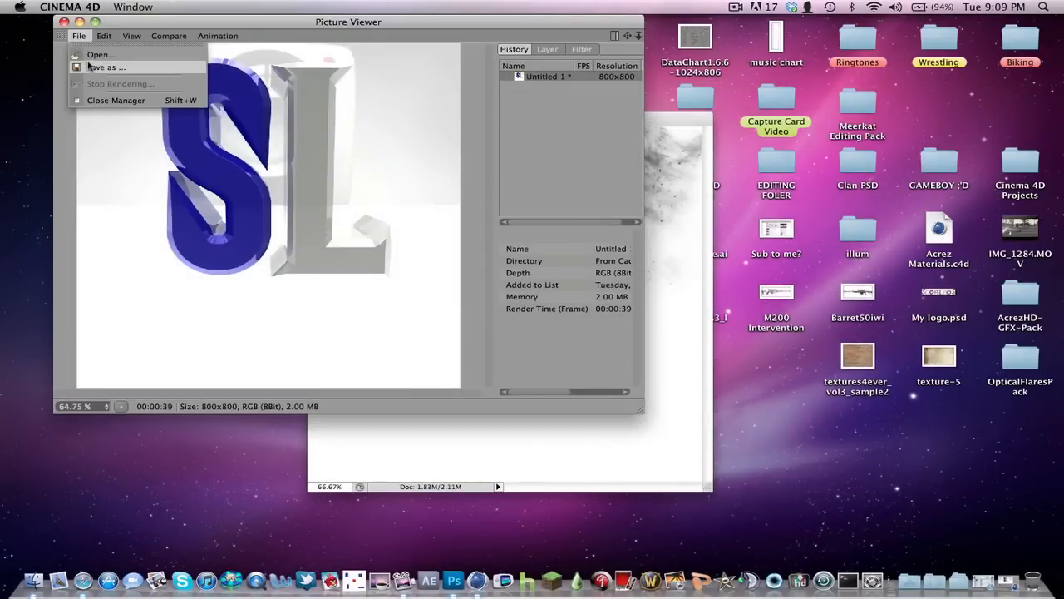
{"action": "left_click", "coordinate": [90, 67]}
{"action": "key", "text": "Return"}
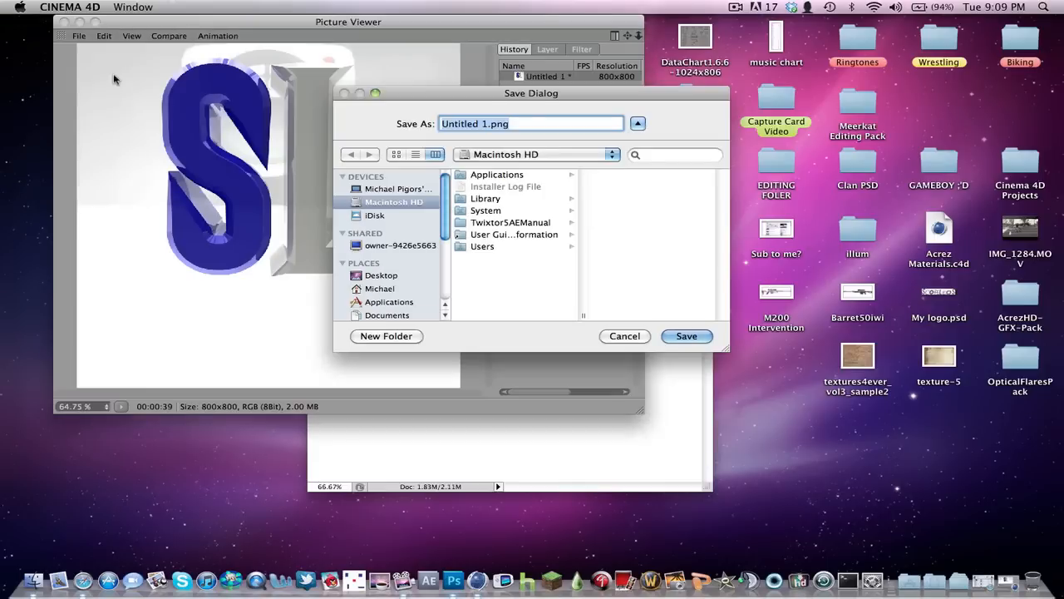
{"action": "type", "text": "sna"}
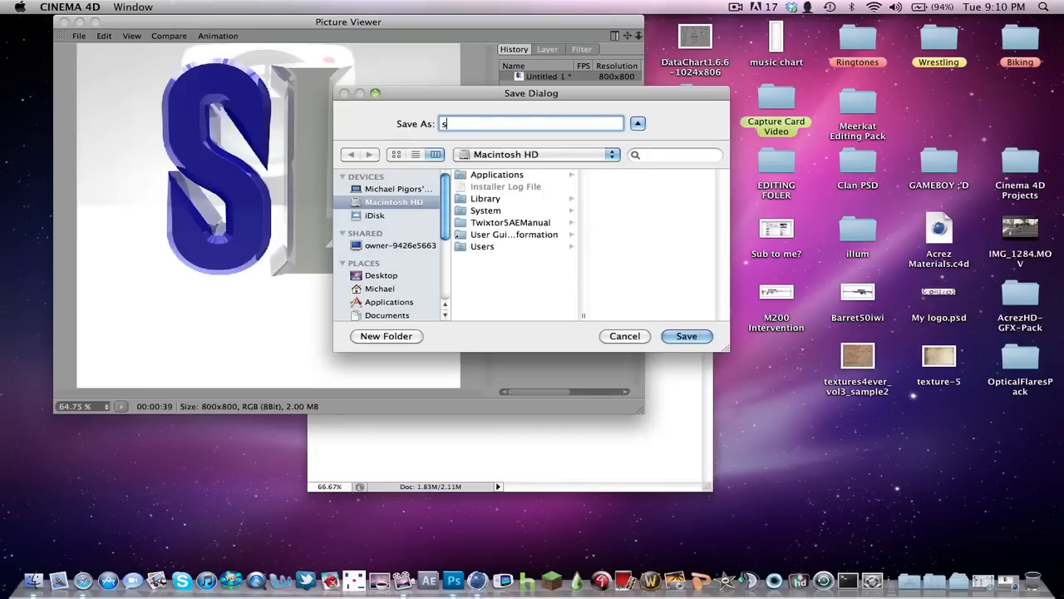
{"action": "left_click", "coordinate": [381, 275]}
{"action": "key", "text": "Return"}
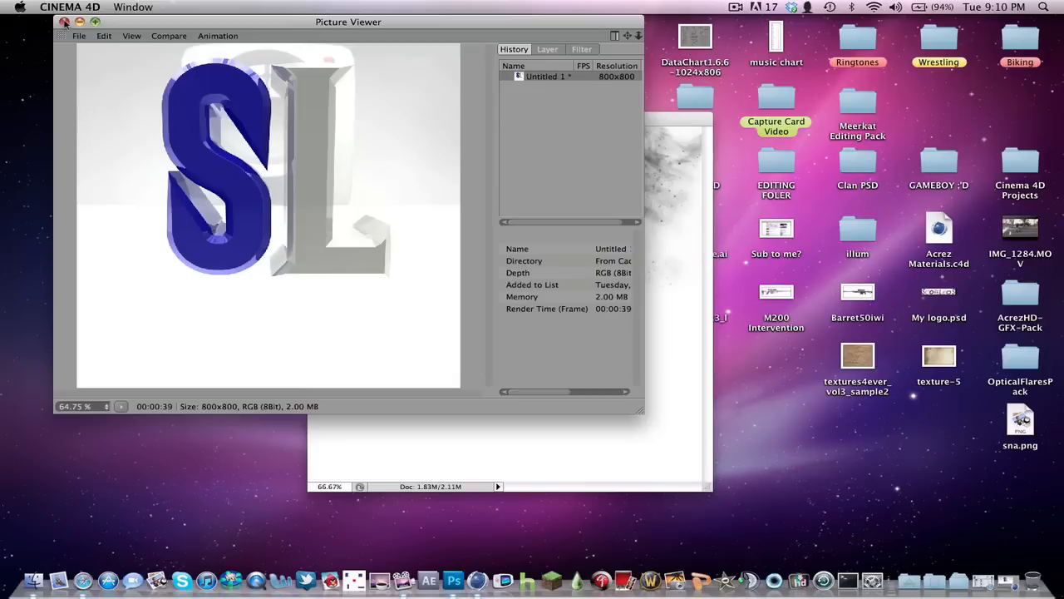
{"action": "key", "text": "super+q"}
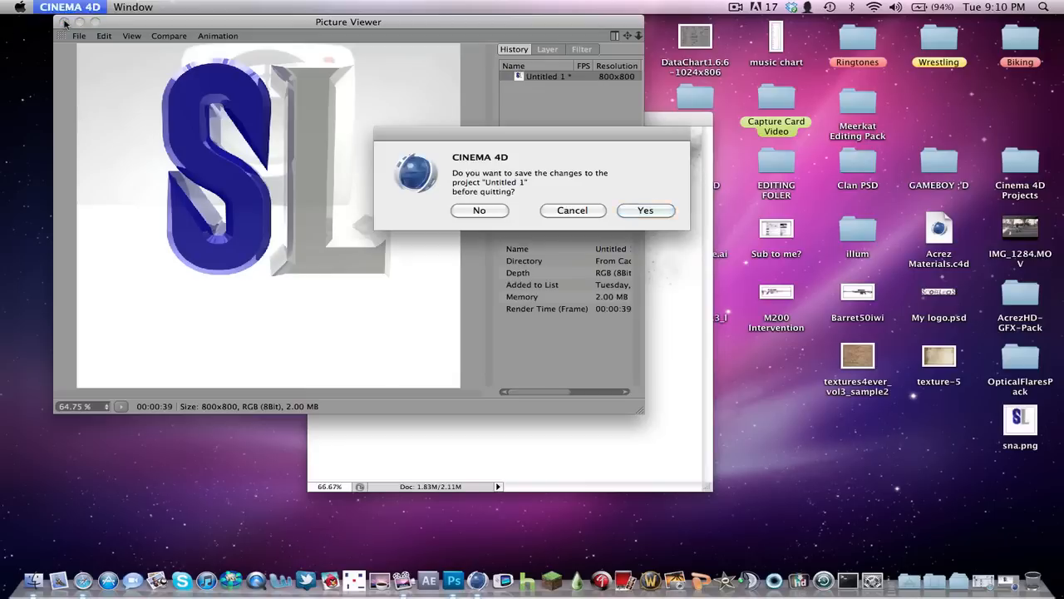
{"action": "left_click", "coordinate": [510, 211]}
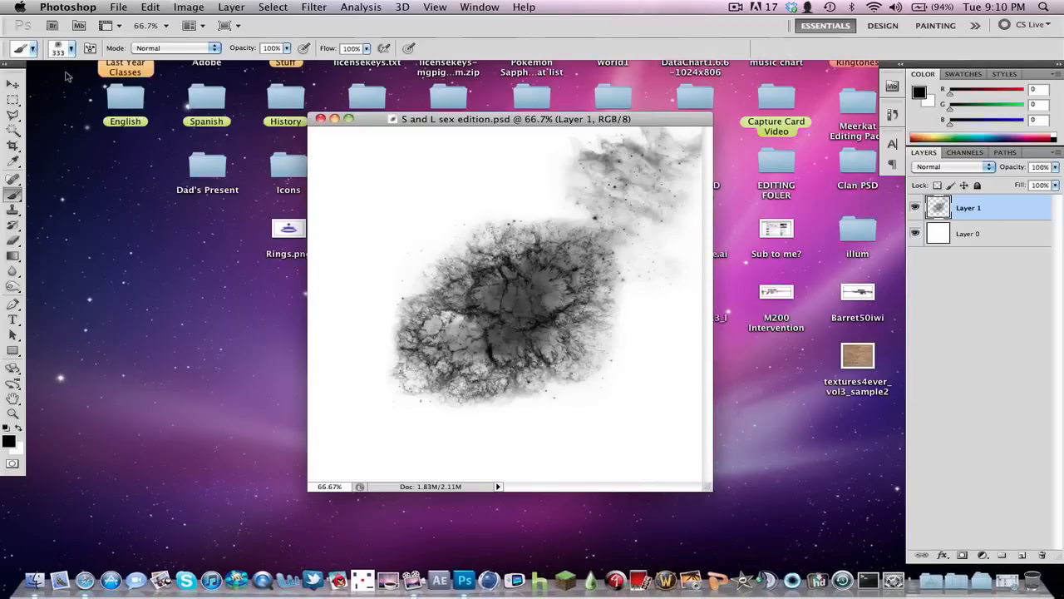
Step: Paint a black vignette around the canvas edges on Layer 1 with the soft round 333 px brush at 0% hardness
{"action": "left_click", "coordinate": [72, 50]}
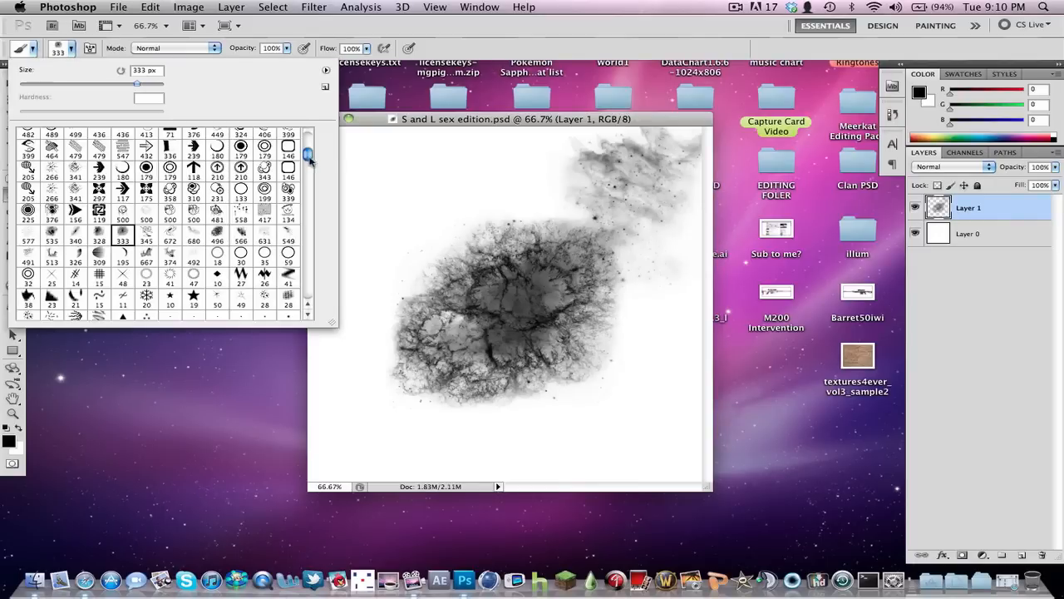
{"action": "left_click_drag", "start_coordinate": [310, 159], "coordinate": [154, 131]}
{"action": "scroll", "coordinate": [321, 170], "scroll_direction": "up", "scroll_amount": 2}
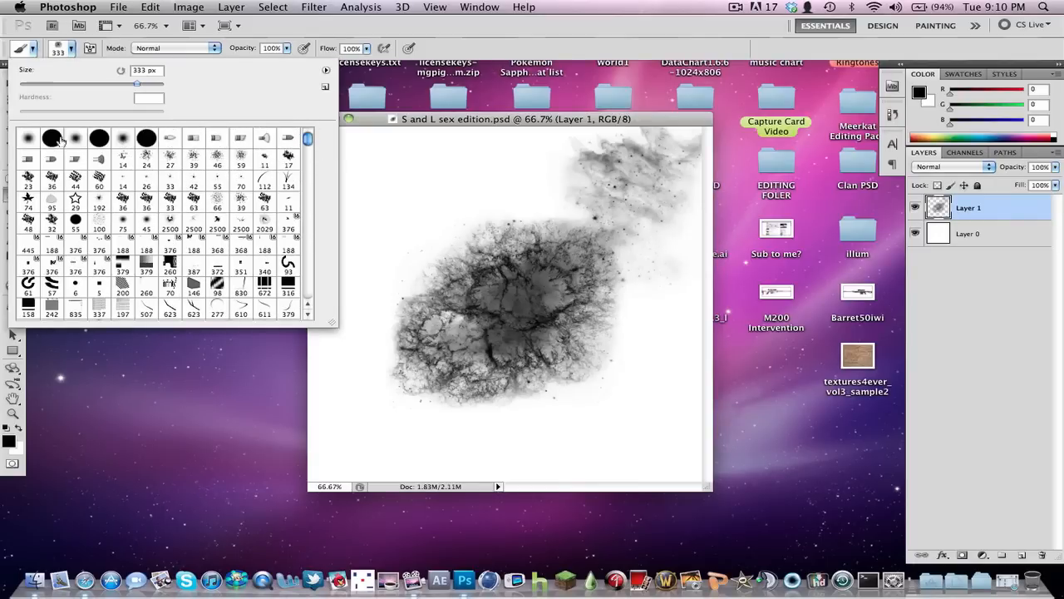
{"action": "left_click", "coordinate": [27, 137]}
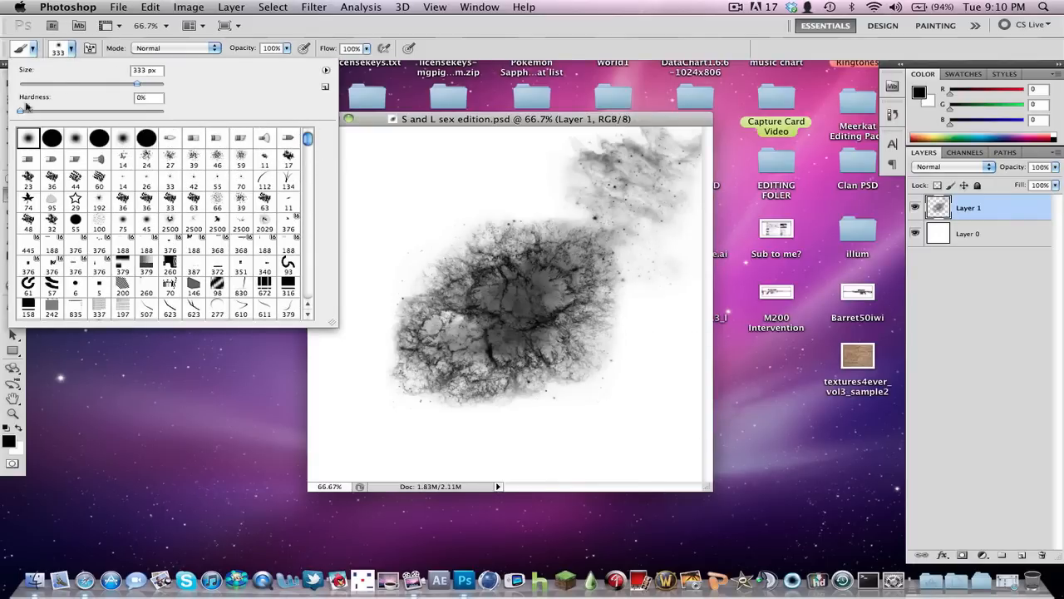
{"action": "left_click", "coordinate": [72, 52]}
{"action": "scroll", "coordinate": [340, 211], "scroll_direction": "down", "scroll_amount": 5}
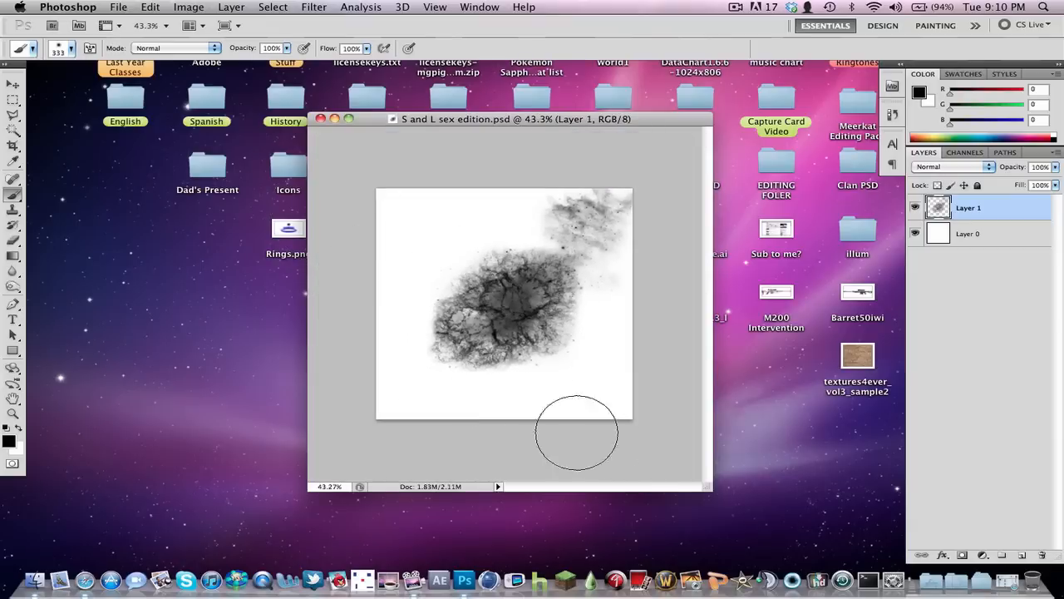
{"action": "mouse_move", "coordinate": [395, 434]}
{"action": "left_mouse_down"}
{"action": "mouse_move", "coordinate": [602, 440]}
{"action": "mouse_move", "coordinate": [649, 405]}
{"action": "mouse_move", "coordinate": [667, 183]}
{"action": "mouse_move", "coordinate": [591, 158]}
{"action": "mouse_move", "coordinate": [404, 147]}
{"action": "mouse_move", "coordinate": [333, 308]}
{"action": "mouse_move", "coordinate": [338, 421]}
{"action": "mouse_move", "coordinate": [320, 298]}
{"action": "mouse_move", "coordinate": [332, 423]}
{"action": "mouse_move", "coordinate": [345, 440]}
{"action": "left_mouse_up"}
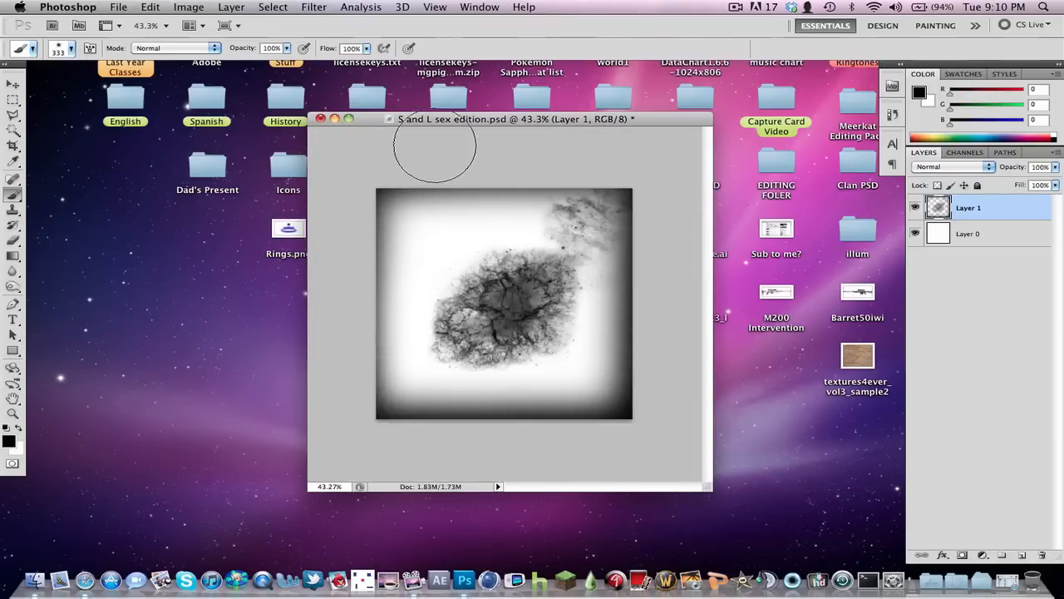
{"action": "scroll", "coordinate": [477, 194], "scroll_direction": "up", "scroll_amount": 5}
{"action": "scroll", "coordinate": [477, 195], "scroll_direction": "down", "scroll_amount": 5}
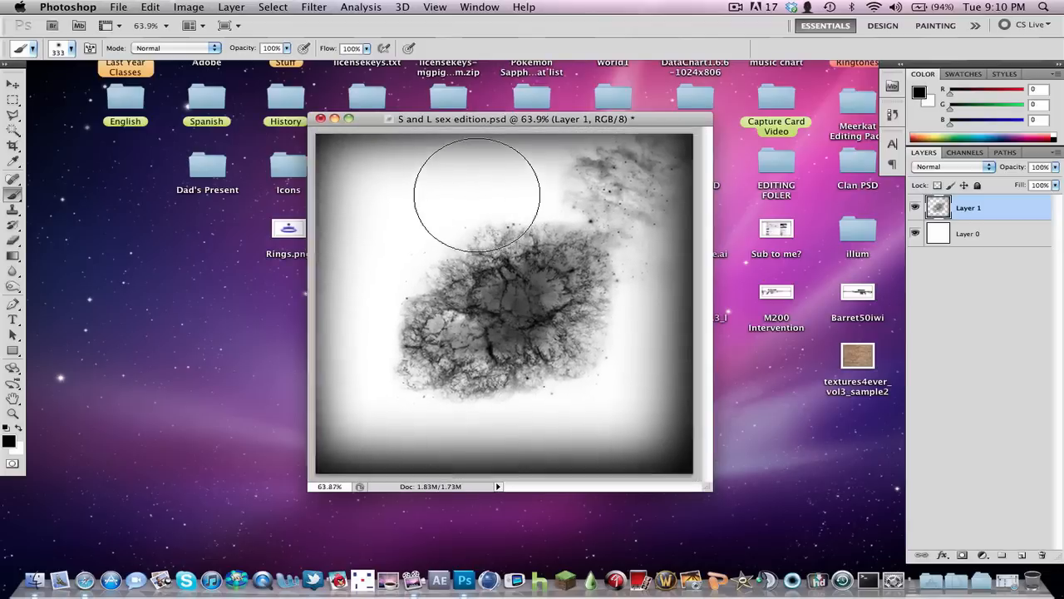
Step: Place sna.png from the Desktop into the document, moved down to about Y 484 px so the letters sit over the texture
{"action": "left_click", "coordinate": [748, 335]}
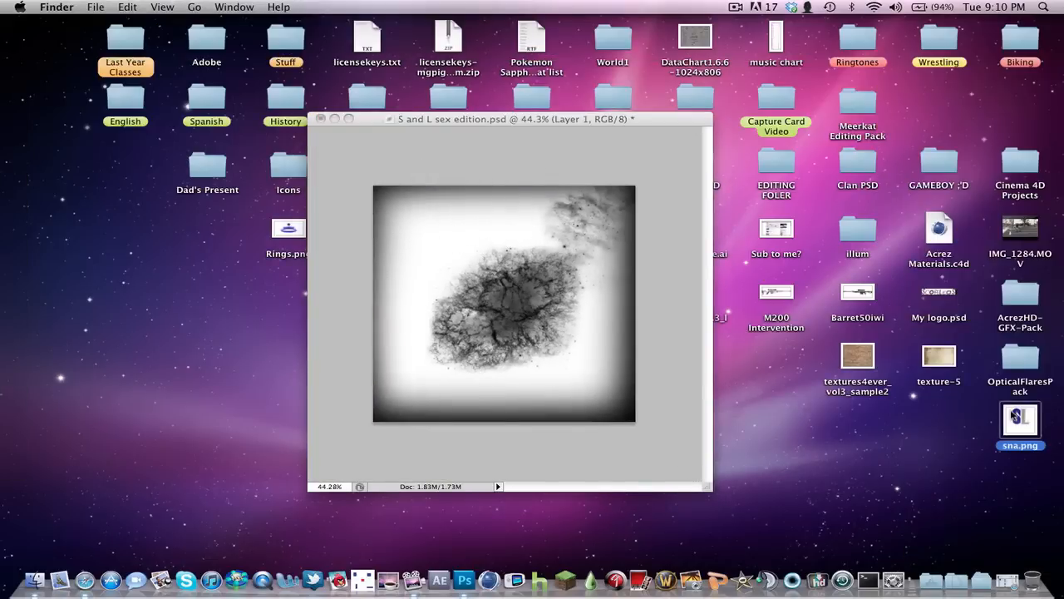
{"action": "left_click", "coordinate": [518, 316]}
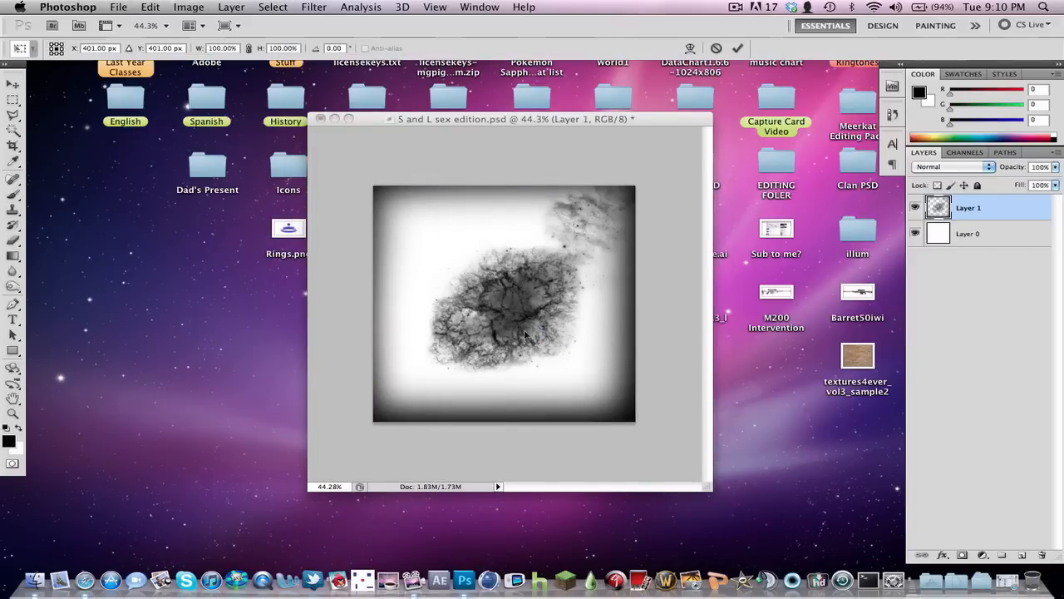
{"action": "scroll", "coordinate": [524, 330], "scroll_direction": "up", "scroll_amount": 6}
{"action": "scroll", "coordinate": [510, 238], "scroll_direction": "down", "scroll_amount": 2}
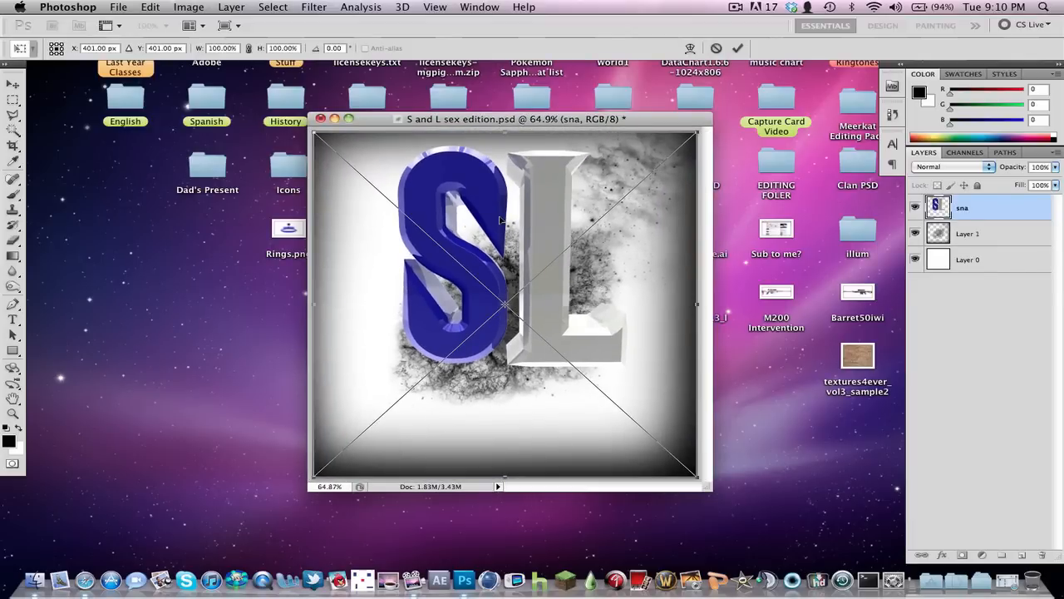
{"action": "left_click_drag", "start_coordinate": [498, 240], "coordinate": [497, 273]}
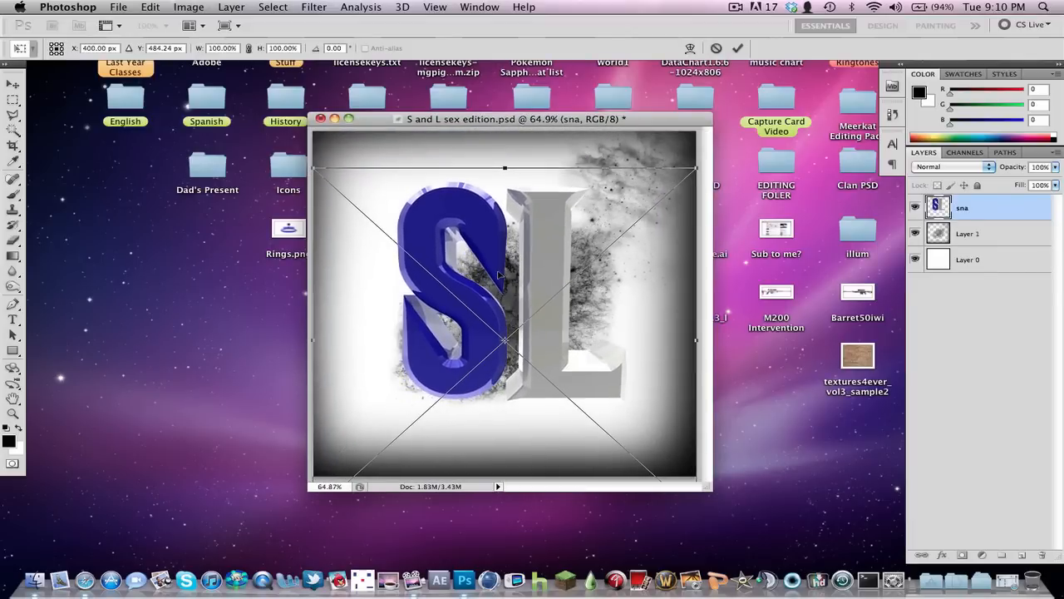
{"action": "key", "text": "Return"}
{"action": "left_click", "coordinate": [500, 343]}
{"action": "key", "text": "Return"}
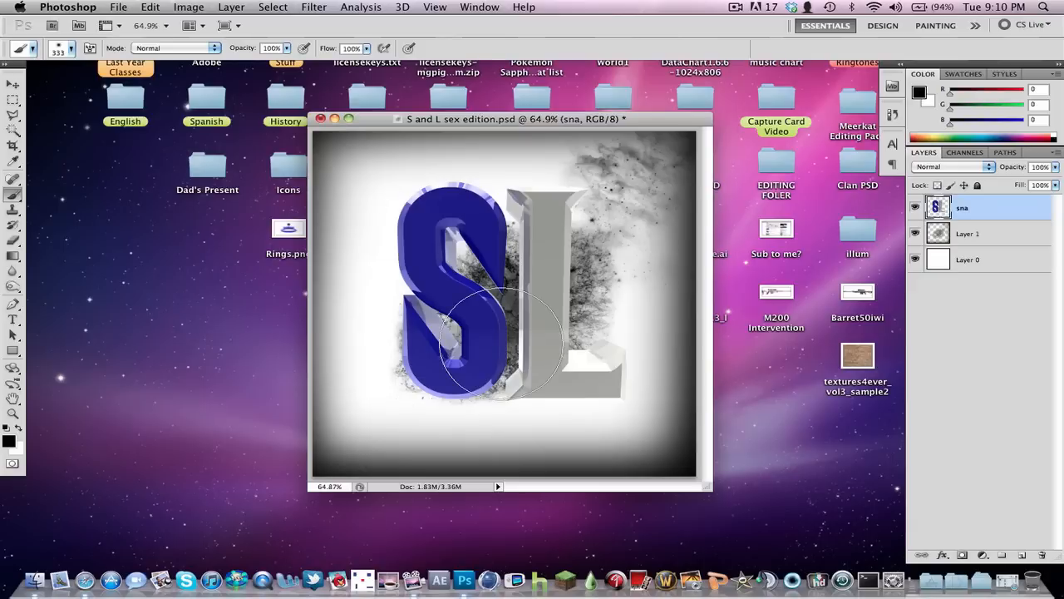
Step: Choose the hard round brush with 100% hardness and set its size to 618 px
{"action": "scroll", "coordinate": [490, 341], "scroll_direction": "down", "scroll_amount": 3}
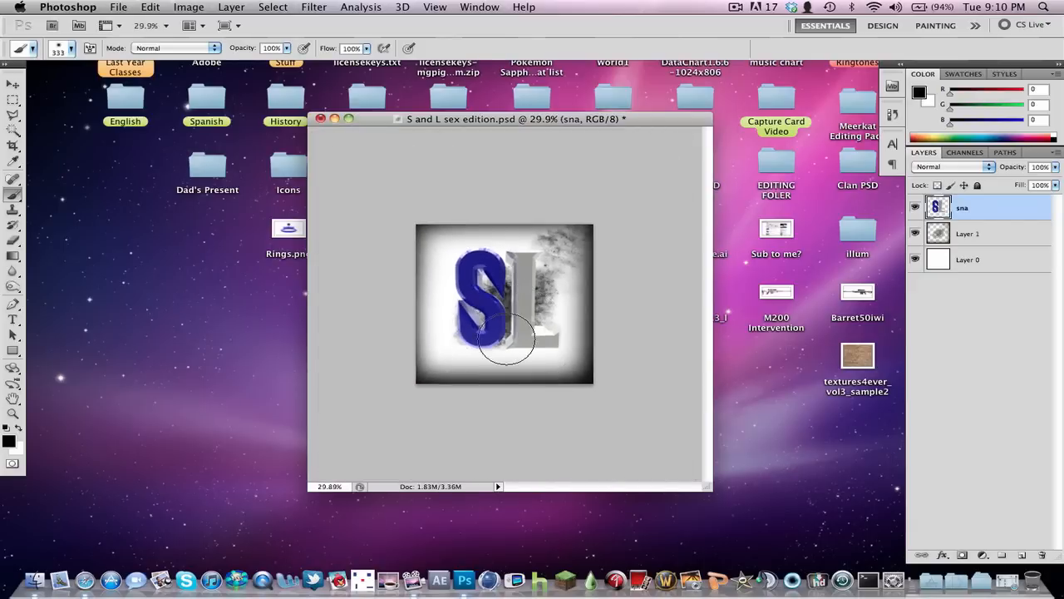
{"action": "scroll", "coordinate": [503, 339], "scroll_direction": "up", "scroll_amount": 3}
{"action": "scroll", "coordinate": [506, 338], "scroll_direction": "up", "scroll_amount": 1}
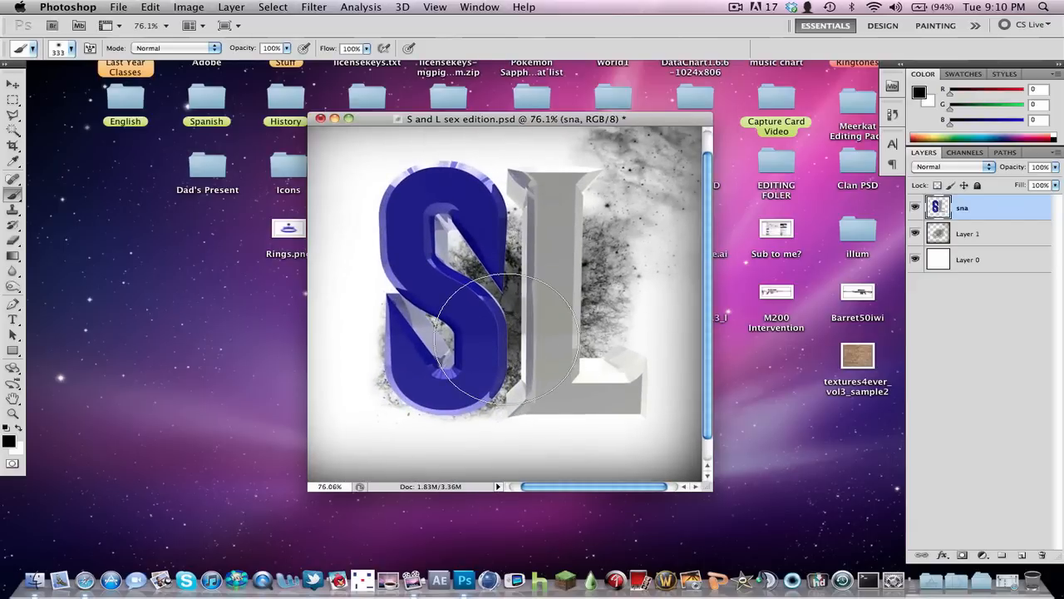
{"action": "left_click", "coordinate": [72, 49]}
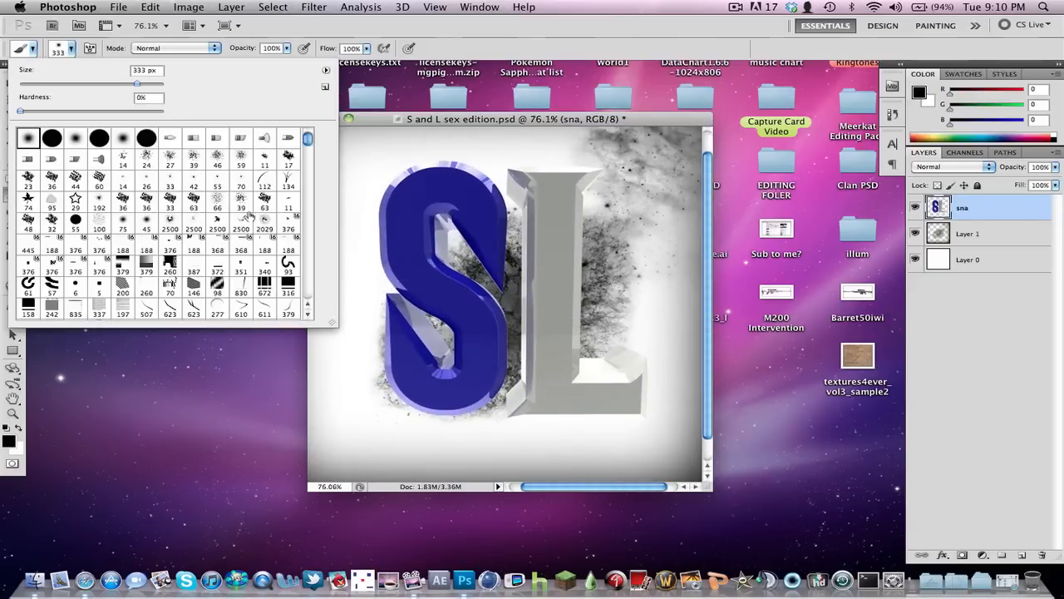
{"action": "left_click", "coordinate": [98, 137]}
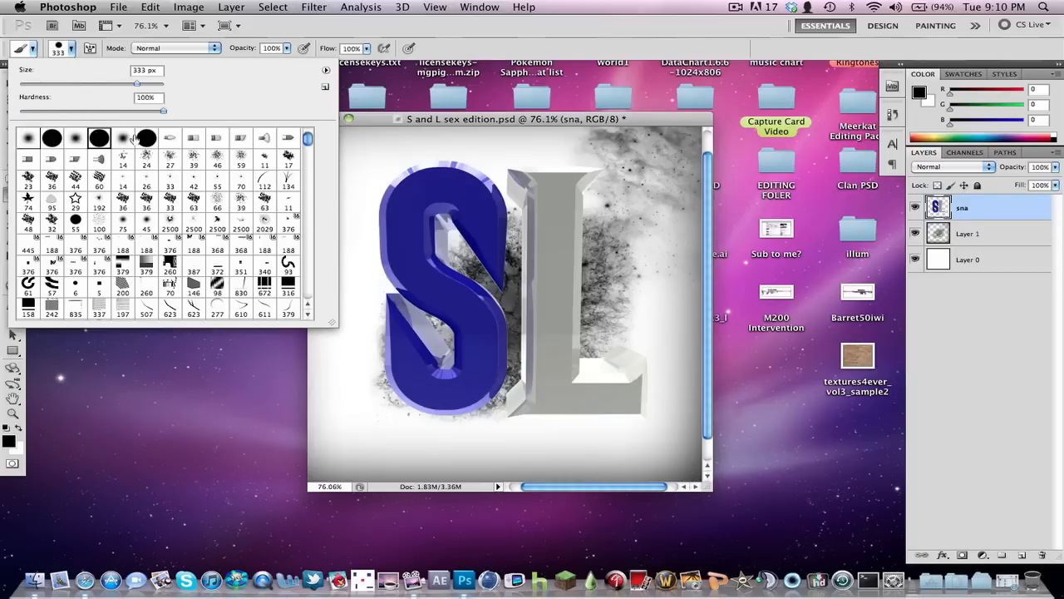
{"action": "left_click", "coordinate": [151, 84]}
{"action": "left_click", "coordinate": [72, 54]}
Step: Create a new layer directly below the sna layer and stamp a 618 px black circle on it behind the letters
{"action": "key", "text": "shift+super+n"}
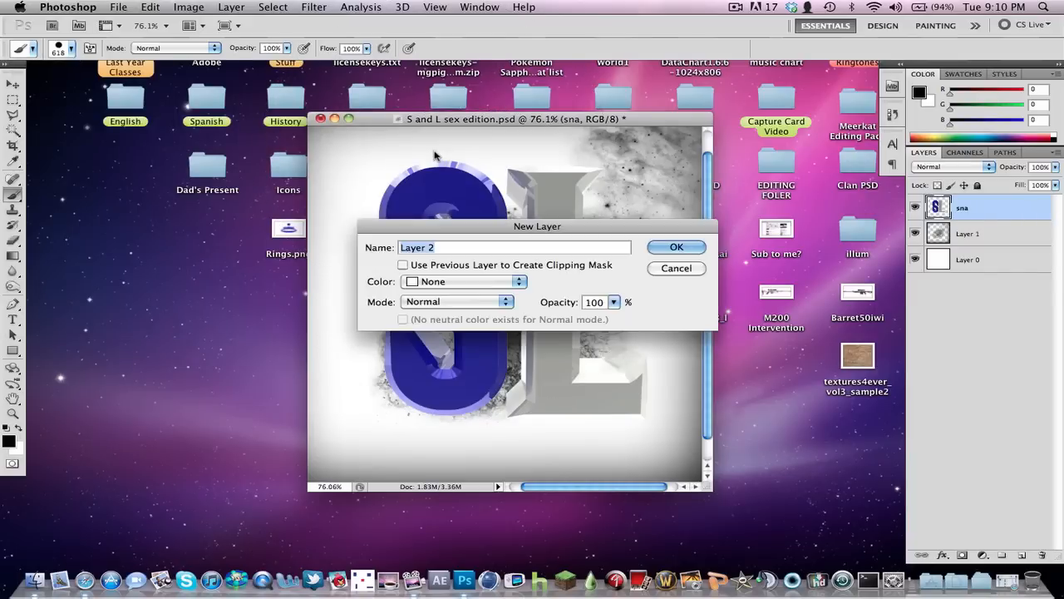
{"action": "key", "text": "Return"}
{"action": "left_click_drag", "start_coordinate": [978, 209], "coordinate": [973, 243]}
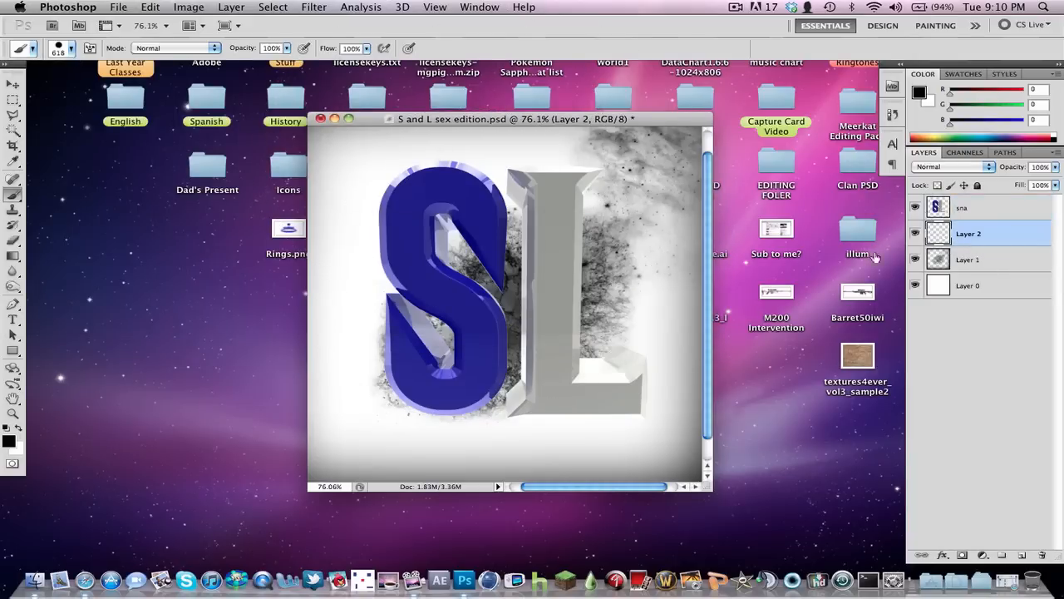
{"action": "left_click", "coordinate": [511, 296]}
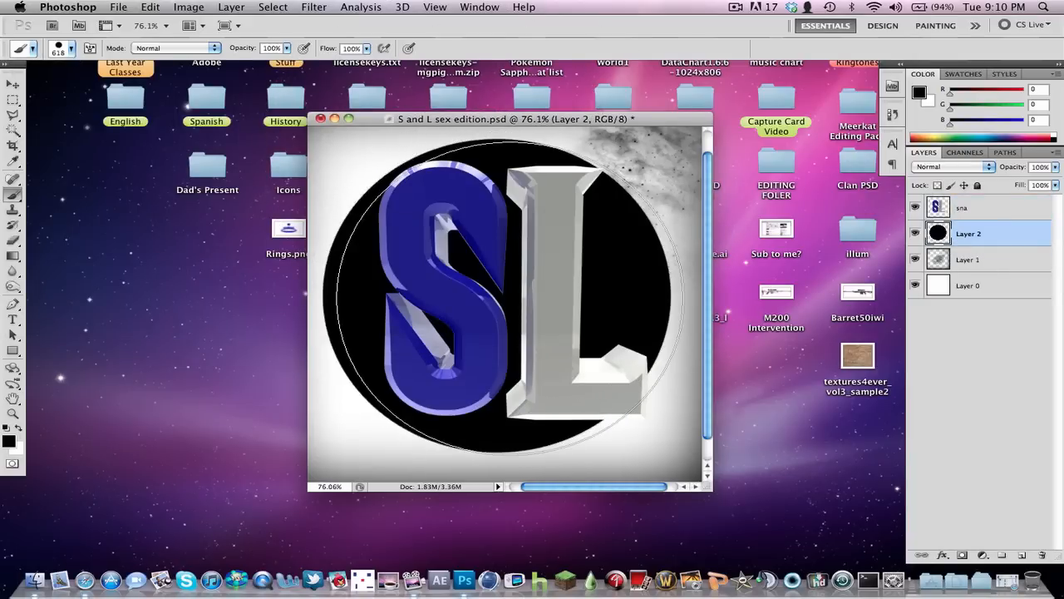
Step: Open the black circle layer's blending options and enable a default Inner Bevel under Bevel and Emboss, leaving Stroke off
{"action": "key", "text": "super+minus"}
{"action": "right_click", "coordinate": [995, 234]}
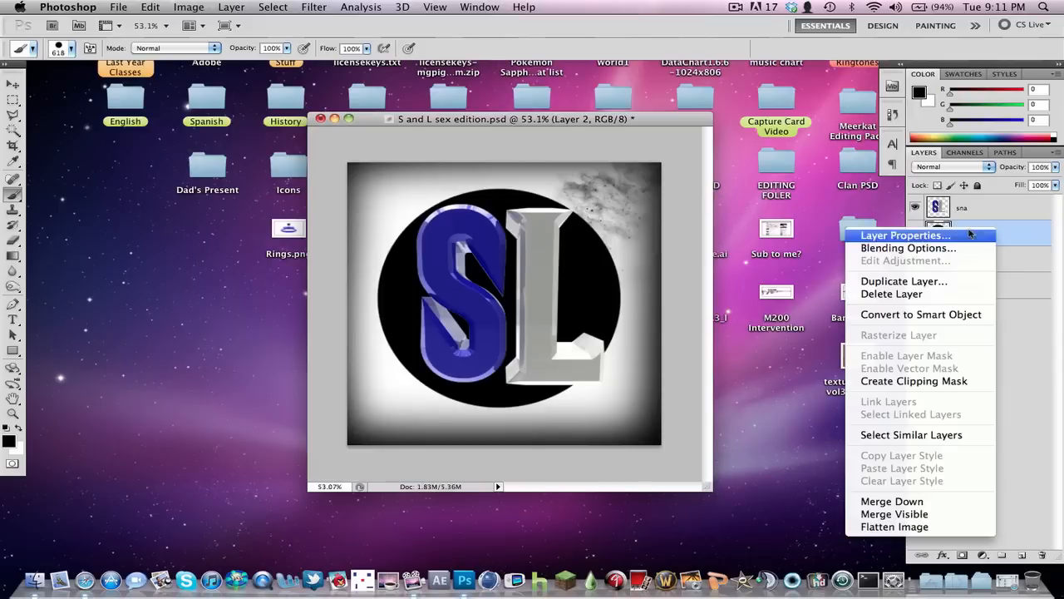
{"action": "left_click", "coordinate": [909, 248]}
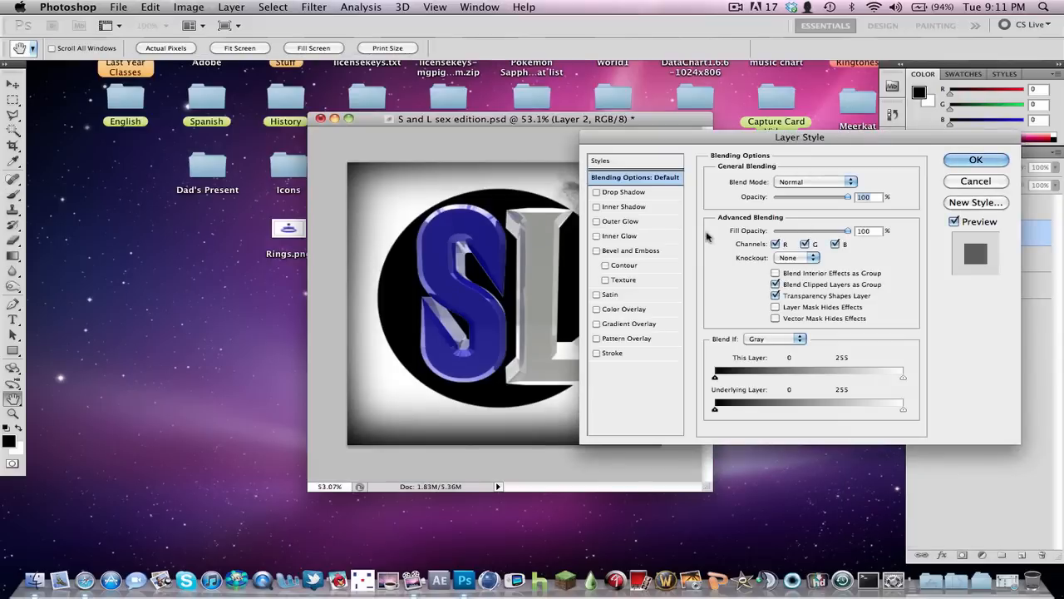
{"action": "left_click", "coordinate": [627, 353]}
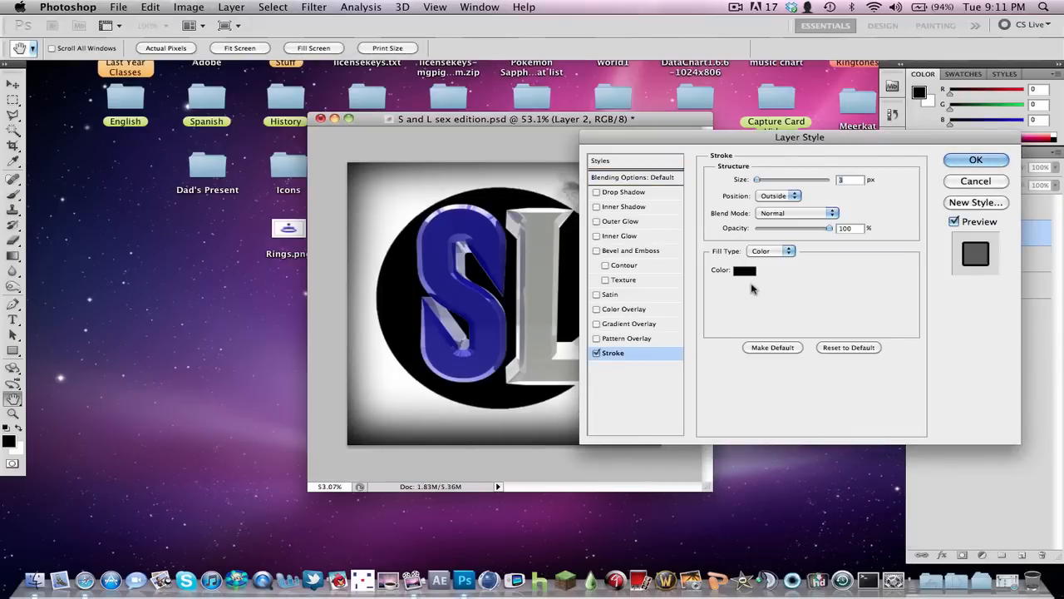
{"action": "left_click", "coordinate": [595, 353]}
{"action": "left_click", "coordinate": [626, 251]}
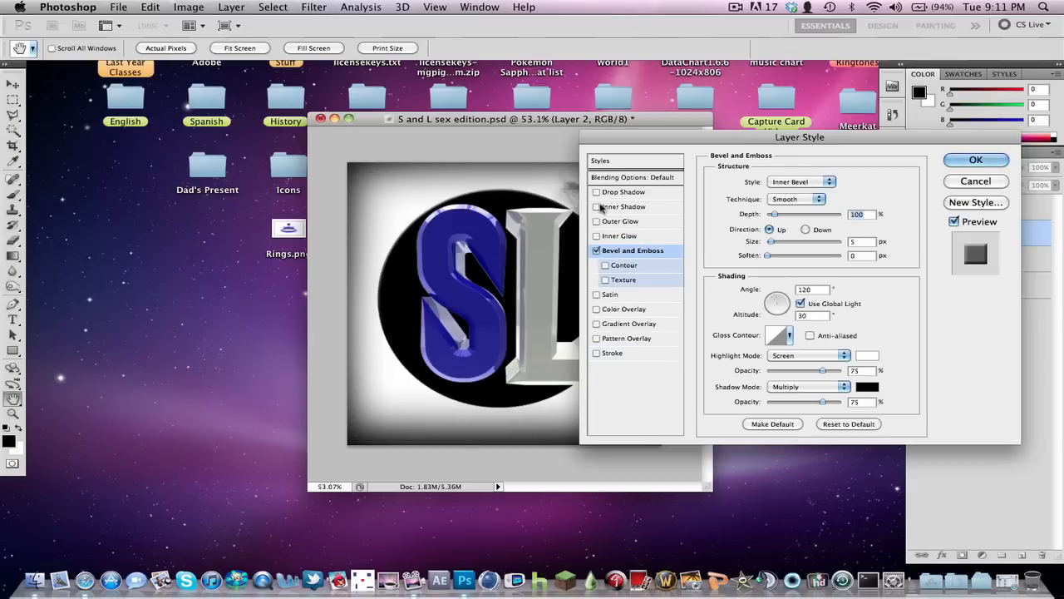
Step: Add a light blue Outer Glow to the black circle layer with 20% spread and 38 px size, and apply the layer style
{"action": "left_click", "coordinate": [610, 222]}
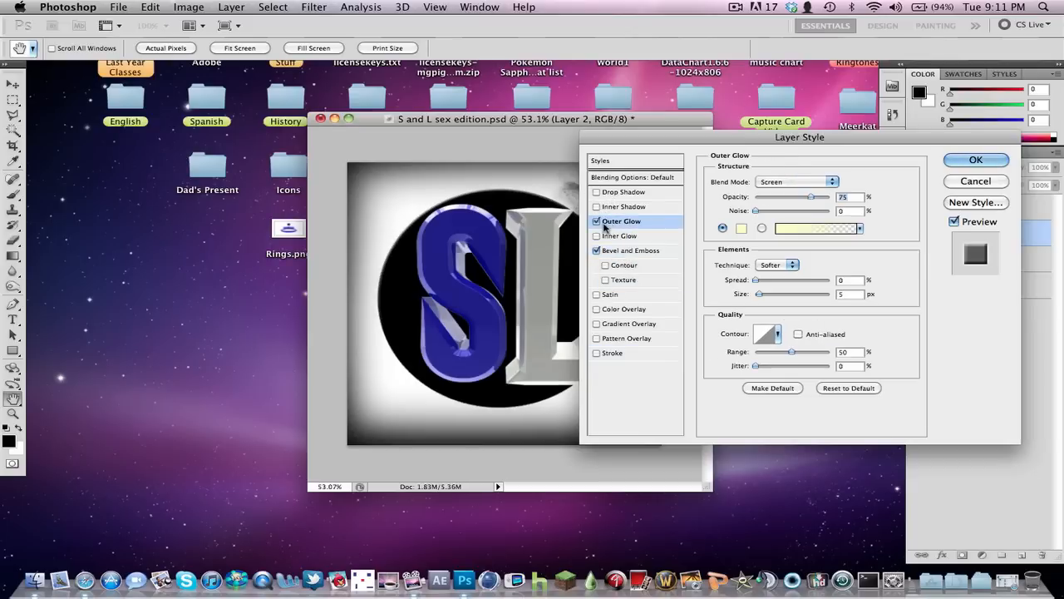
{"action": "left_click", "coordinate": [742, 229]}
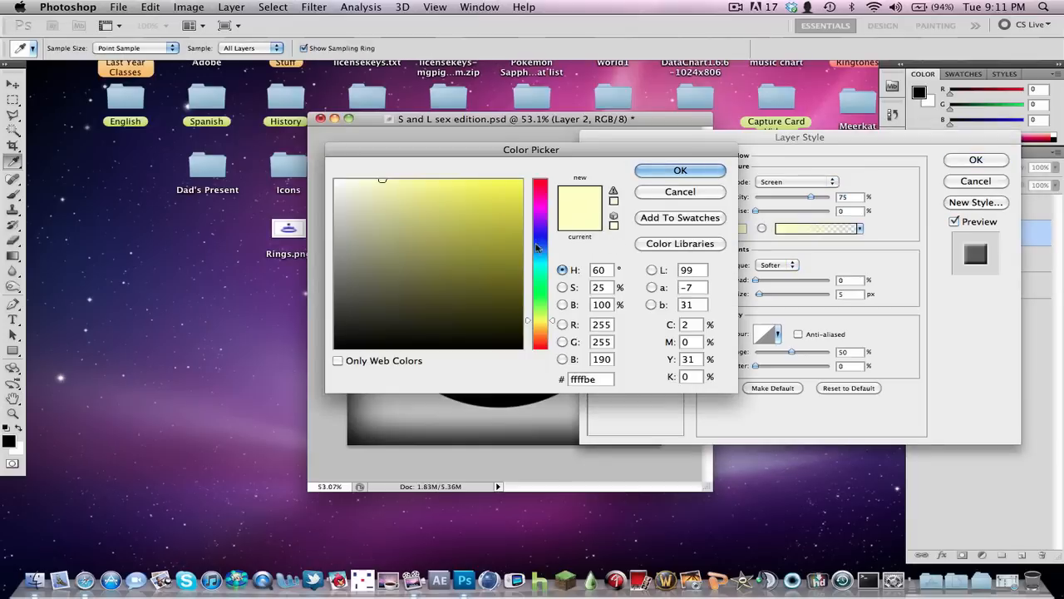
{"action": "left_click_drag", "start_coordinate": [534, 250], "coordinate": [532, 247]}
{"action": "left_click", "coordinate": [484, 182]}
{"action": "left_click", "coordinate": [680, 170]}
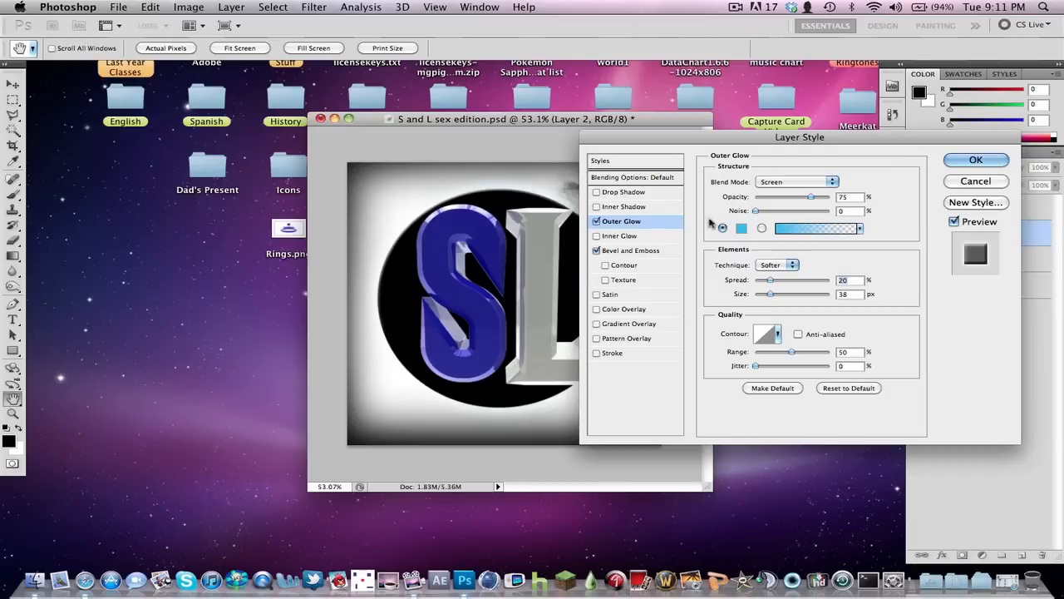
{"action": "left_click", "coordinate": [974, 160]}
{"action": "key", "text": "b"}
{"action": "scroll", "coordinate": [542, 221], "scroll_direction": "up", "scroll_amount": 3, "text": "alt"}
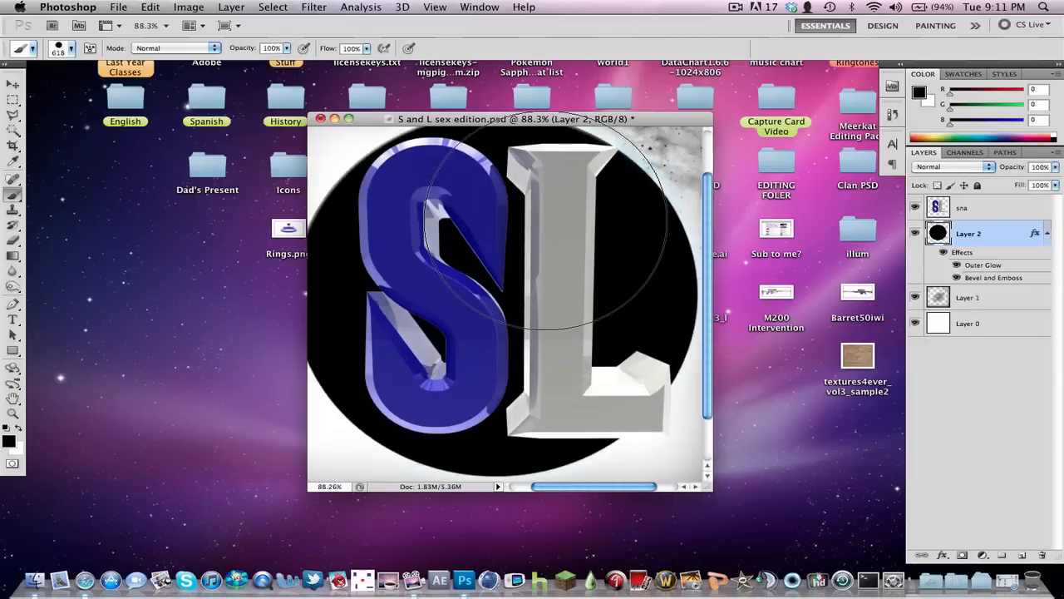
{"action": "scroll", "coordinate": [541, 226], "scroll_direction": "up", "scroll_amount": 1, "text": "alt"}
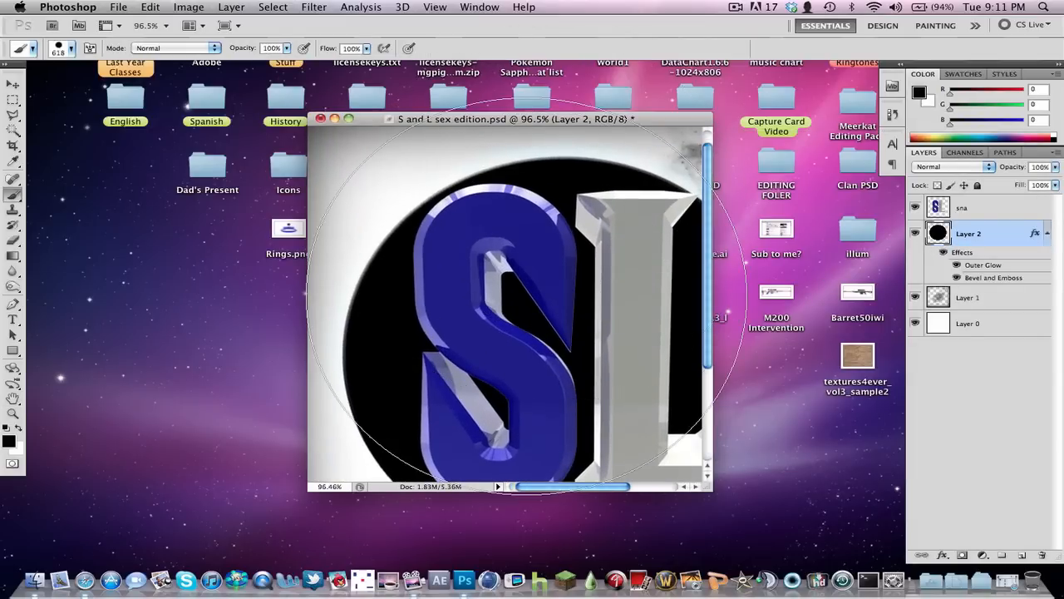
Step: Add a white 3 px outside Stroke to the black circle layer and apply the layer style
{"action": "right_click", "coordinate": [961, 236]}
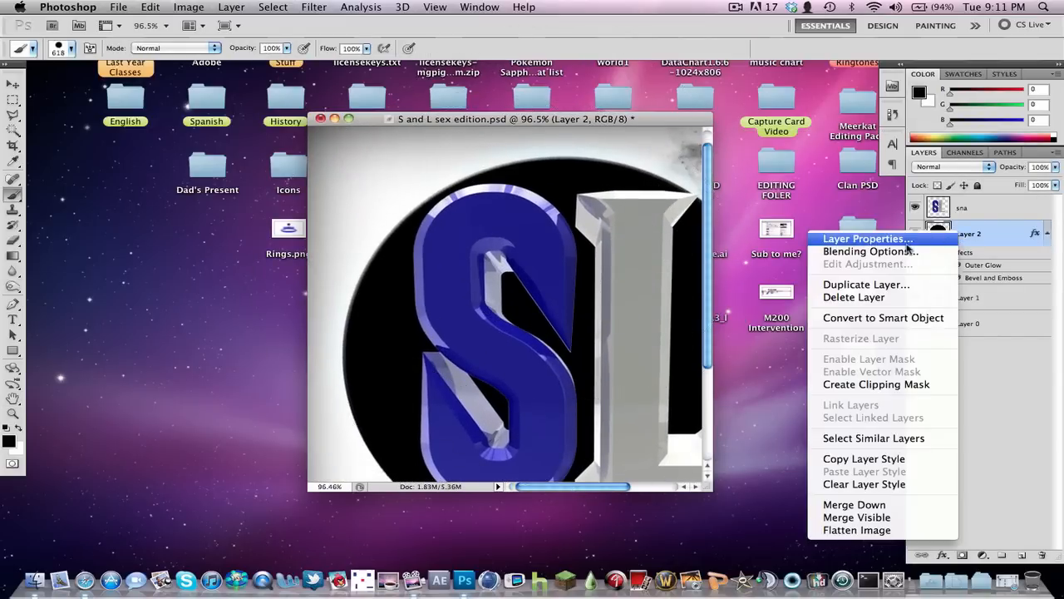
{"action": "left_click", "coordinate": [904, 252]}
{"action": "left_click", "coordinate": [624, 353]}
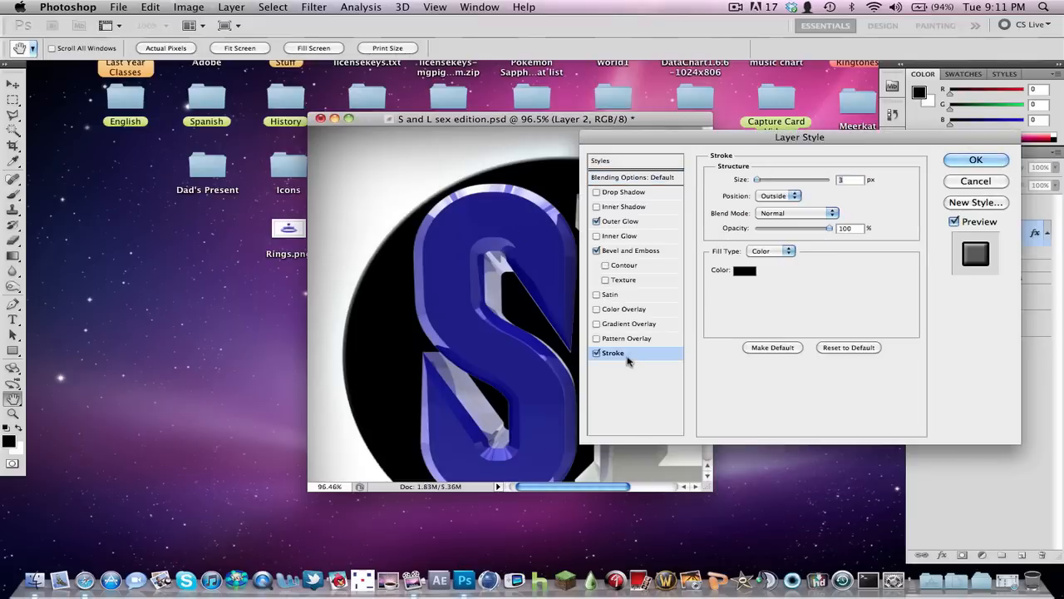
{"action": "left_click", "coordinate": [745, 270]}
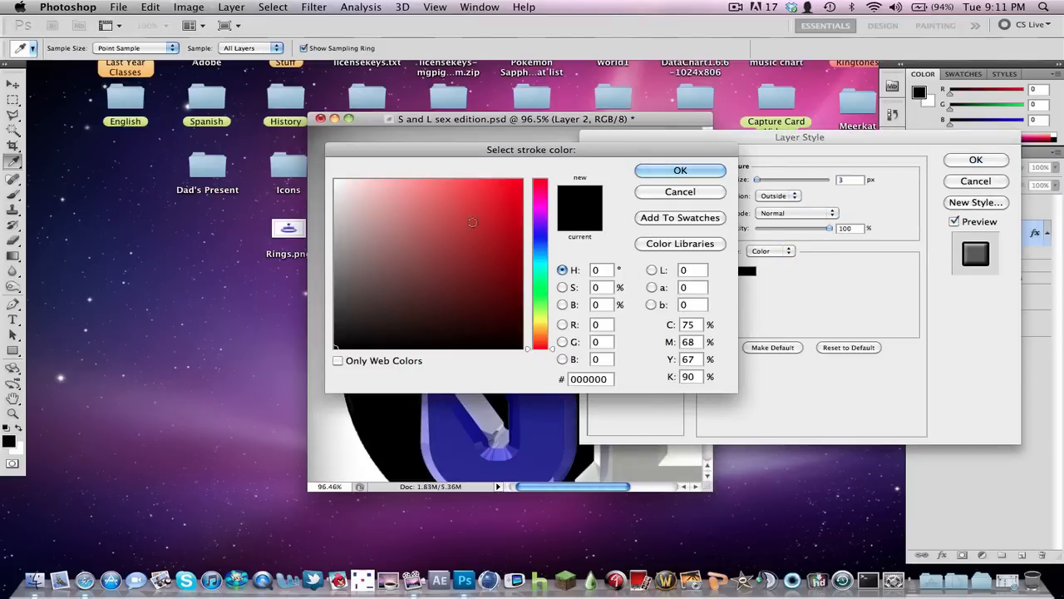
{"action": "left_click_drag", "start_coordinate": [442, 197], "coordinate": [148, 131]}
{"action": "key", "text": "Return"}
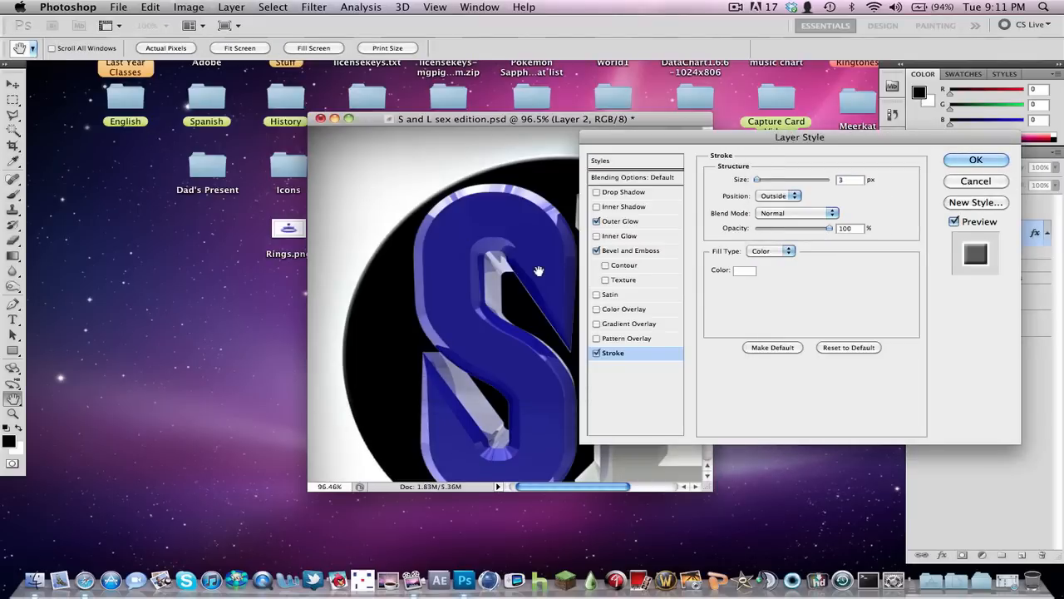
{"action": "left_click", "coordinate": [856, 178]}
{"action": "key", "text": "Return"}
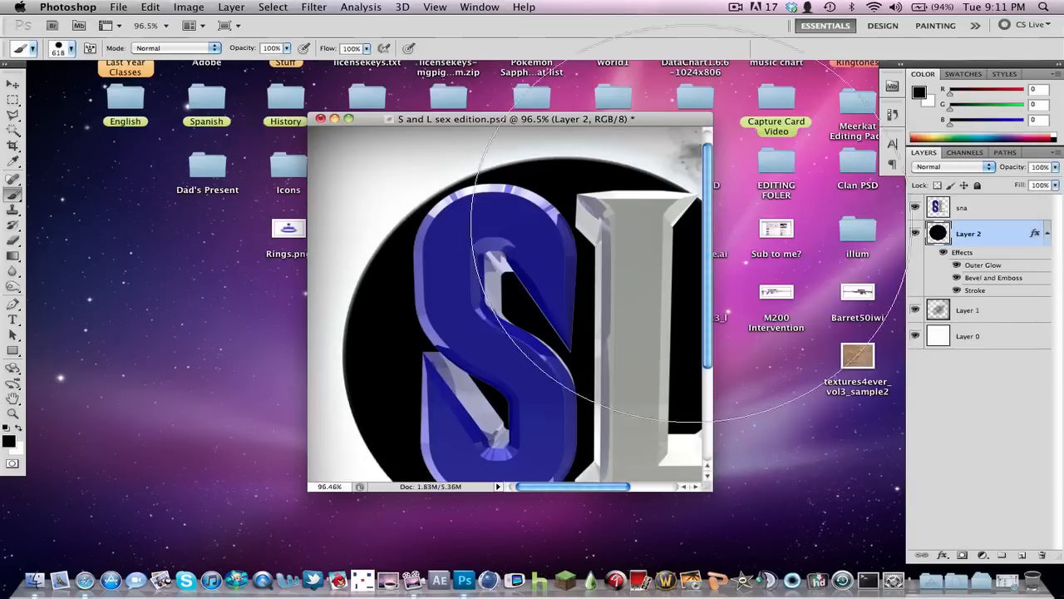
{"action": "scroll", "coordinate": [520, 334], "scroll_direction": "down", "scroll_amount": 3, "text": "alt"}
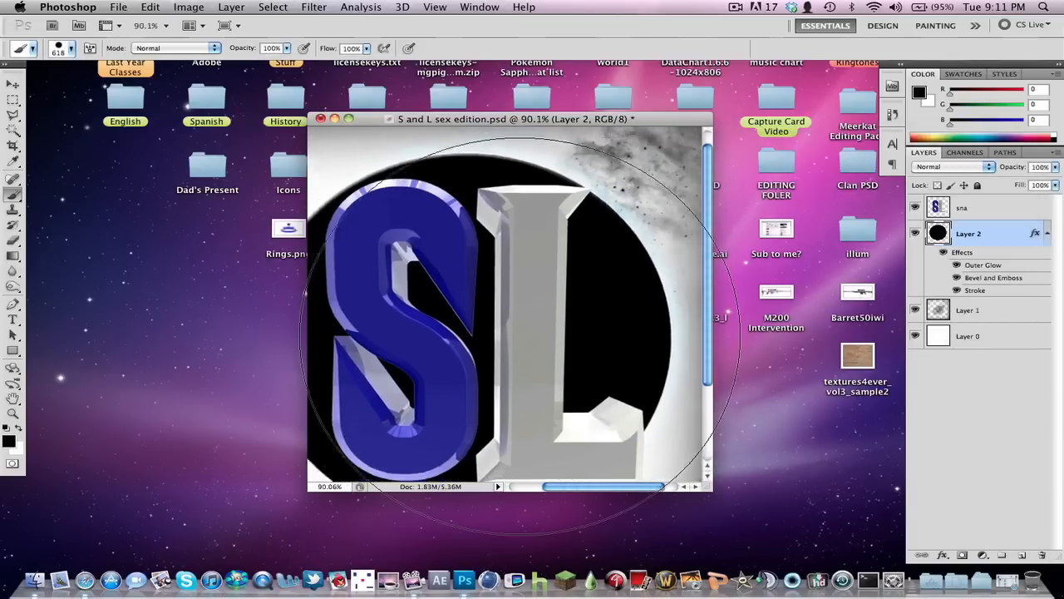
{"action": "scroll", "coordinate": [520, 335], "scroll_direction": "down", "scroll_amount": 1, "text": "alt"}
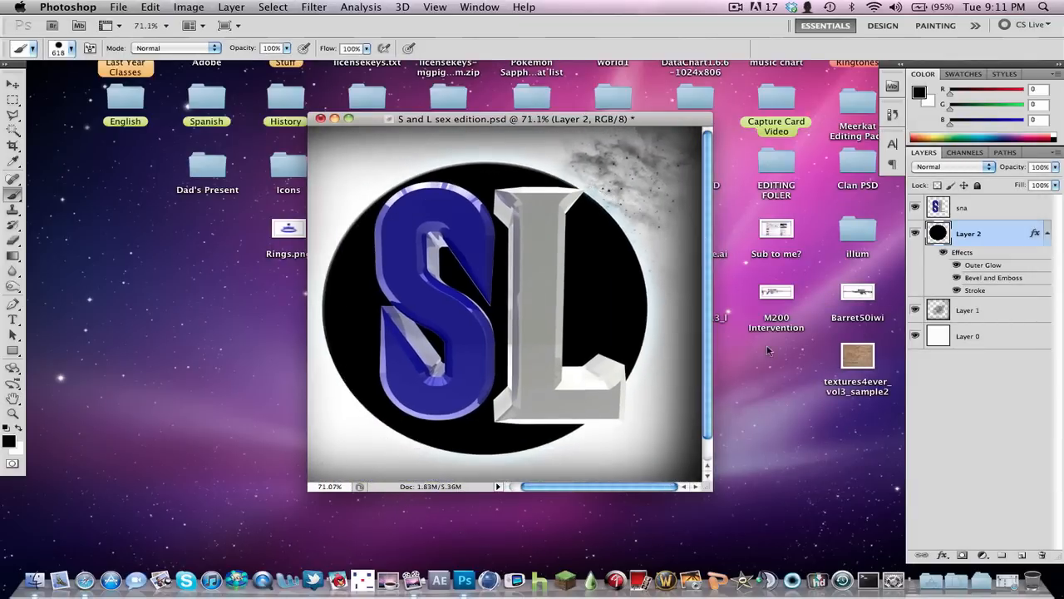
Step: Make white the foreground color and load the black circle layer's outline as a selection
{"action": "left_click", "coordinate": [19, 428]}
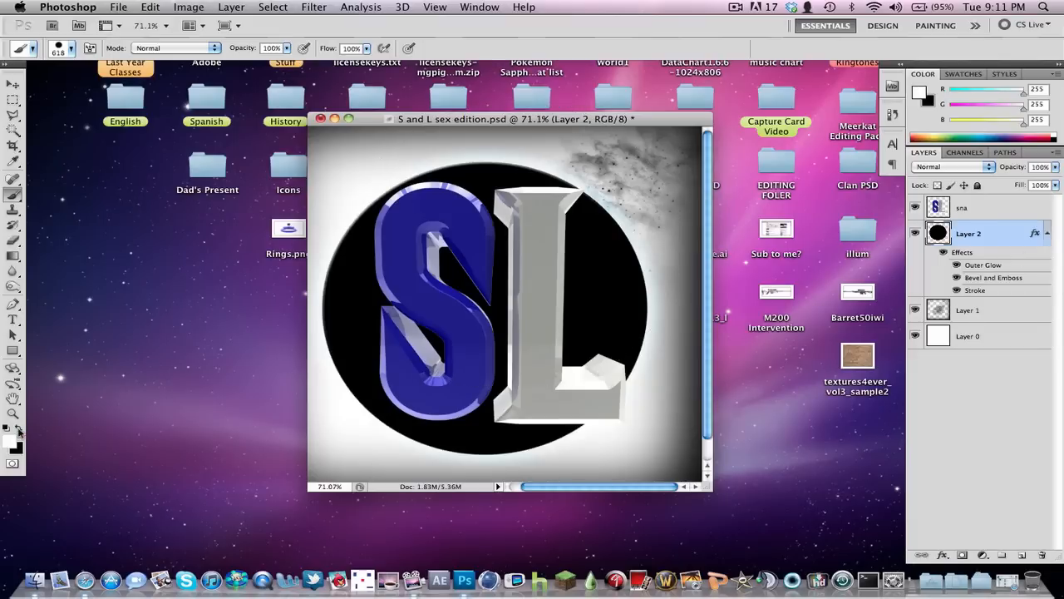
{"action": "left_click", "coordinate": [71, 50]}
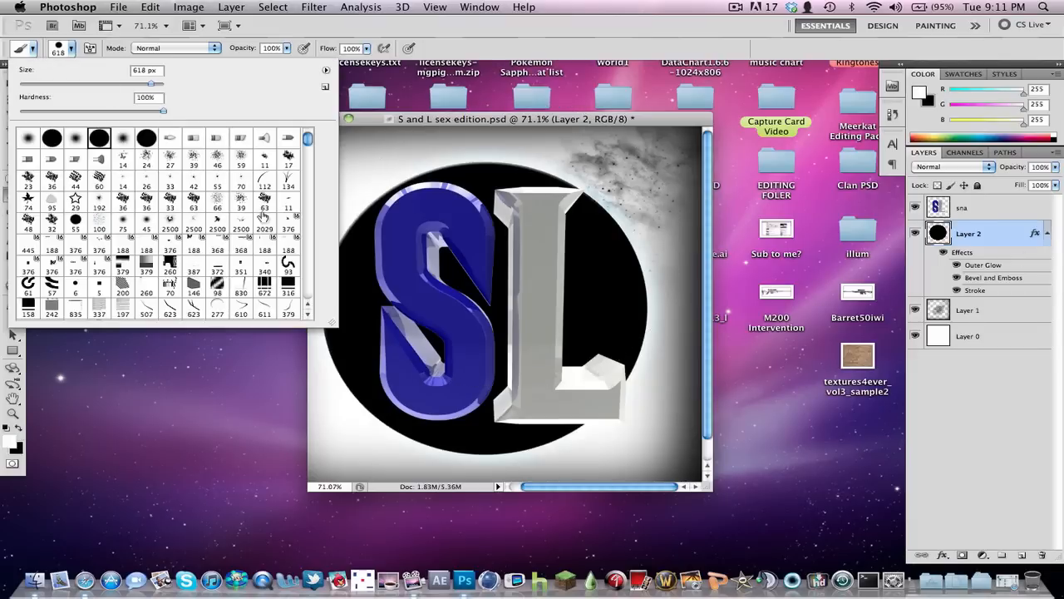
{"action": "scroll", "coordinate": [123, 260], "scroll_direction": "down", "scroll_amount": 1}
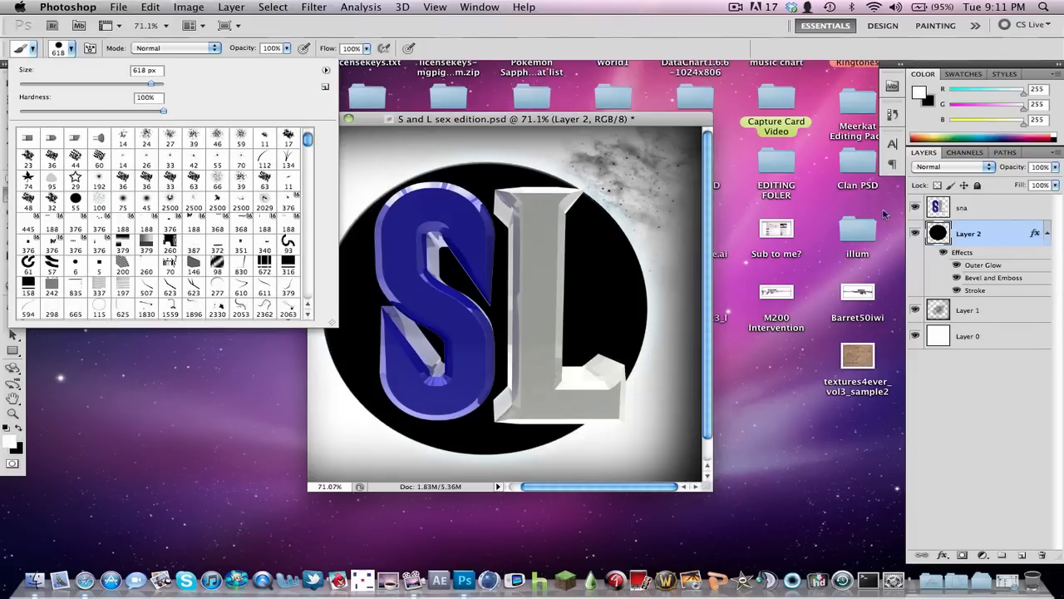
{"action": "left_click", "coordinate": [949, 235], "text": "super"}
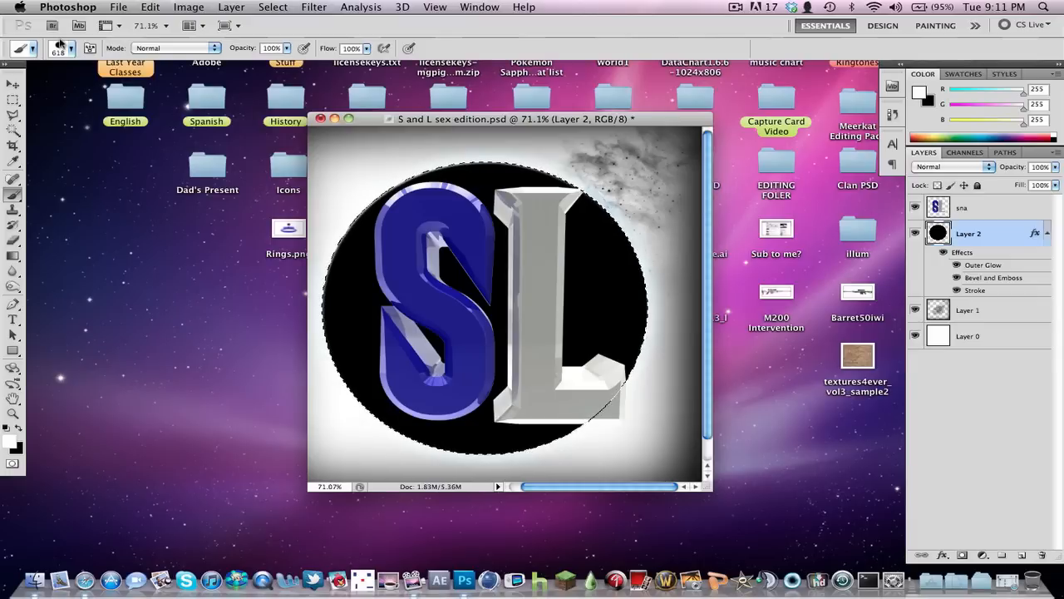
Step: Look through the brush presets for a decorative brush to paint inside the circle, and undo the stray stamp
{"action": "left_click", "coordinate": [71, 50]}
{"action": "scroll", "coordinate": [137, 200], "scroll_direction": "up", "scroll_amount": 1}
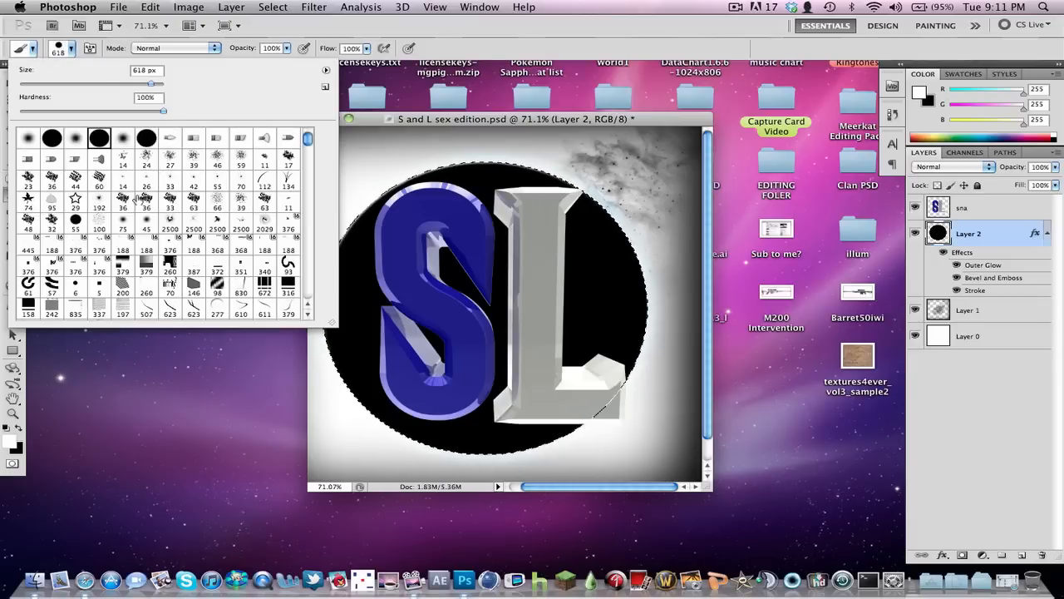
{"action": "scroll", "coordinate": [137, 201], "scroll_direction": "down", "scroll_amount": 10}
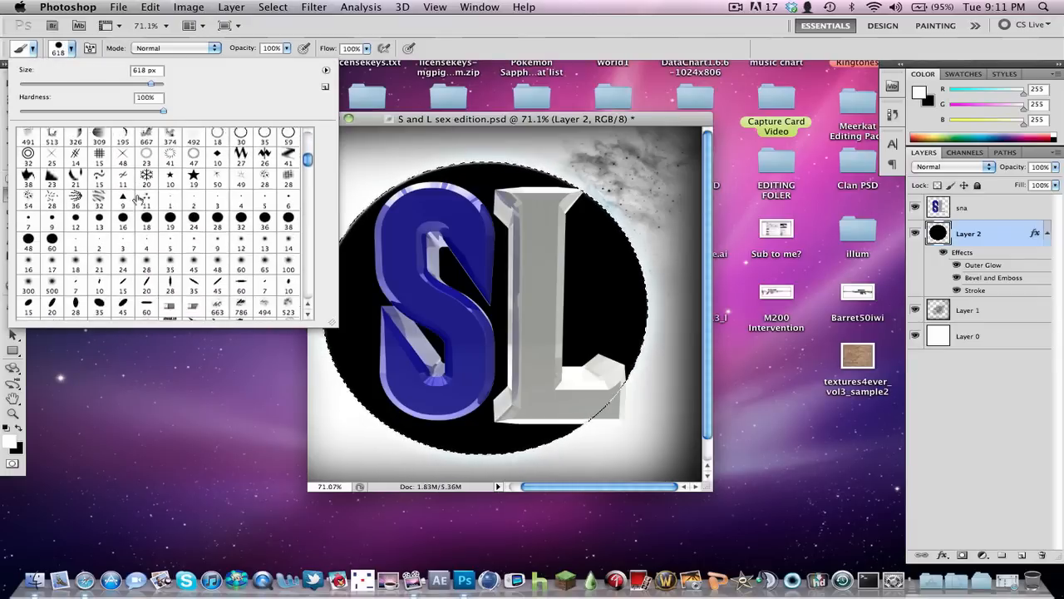
{"action": "scroll", "coordinate": [138, 201], "scroll_direction": "down", "scroll_amount": 3}
{"action": "scroll", "coordinate": [133, 200], "scroll_direction": "down", "scroll_amount": 2}
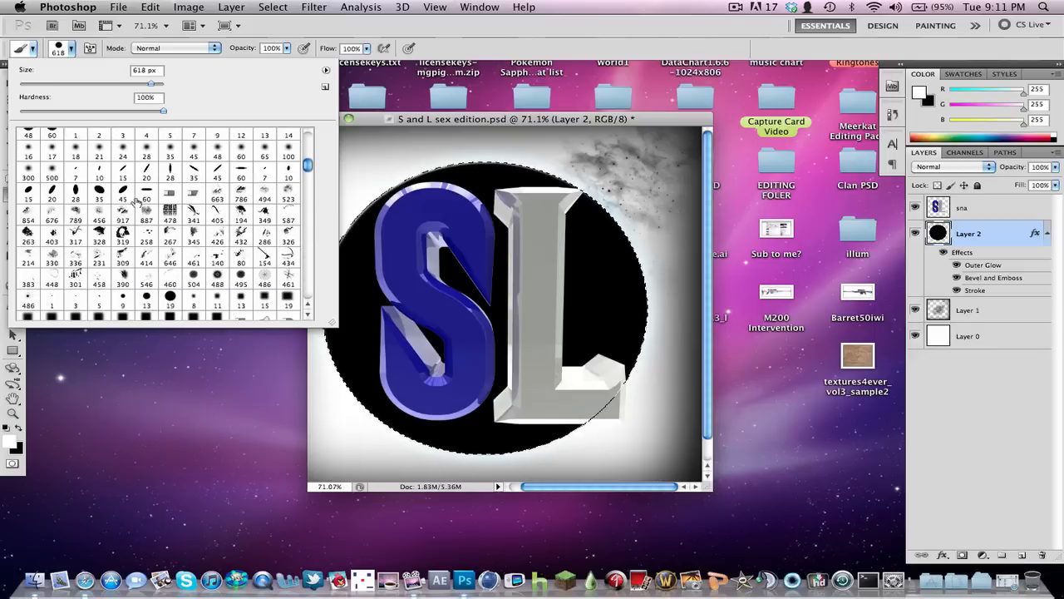
{"action": "scroll", "coordinate": [136, 201], "scroll_direction": "down", "scroll_amount": 2}
{"action": "scroll", "coordinate": [240, 201], "scroll_direction": "down", "scroll_amount": 10}
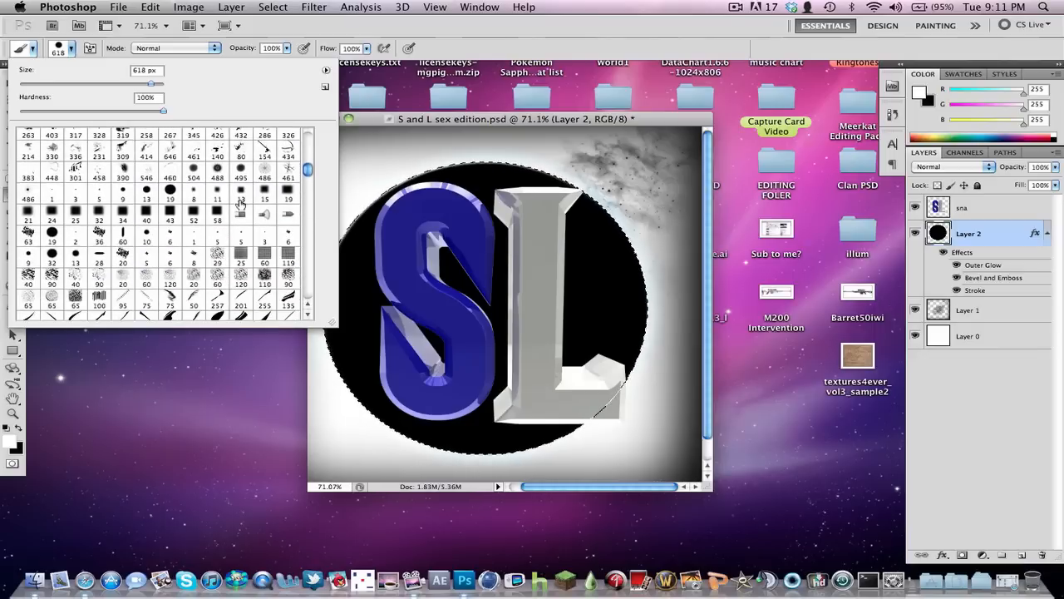
{"action": "scroll", "coordinate": [240, 201], "scroll_direction": "down", "scroll_amount": 1}
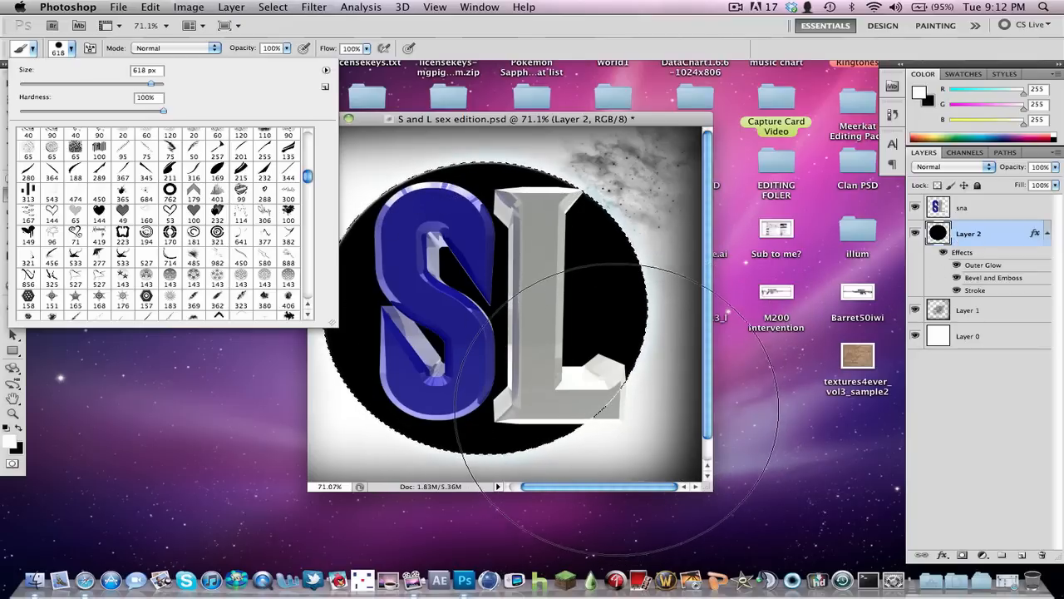
{"action": "left_click", "coordinate": [618, 408]}
{"action": "key", "text": "super+z"}
Step: Enlarge the black circle with Free Transform and recenter it behind the letters, saving the document
{"action": "key", "text": "m"}
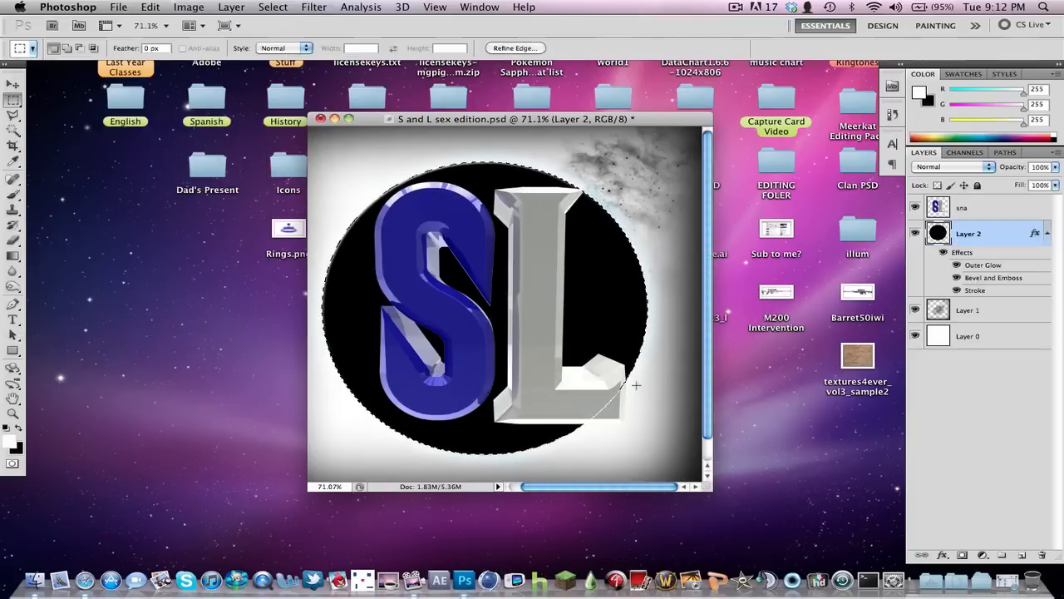
{"action": "key", "text": "super+t"}
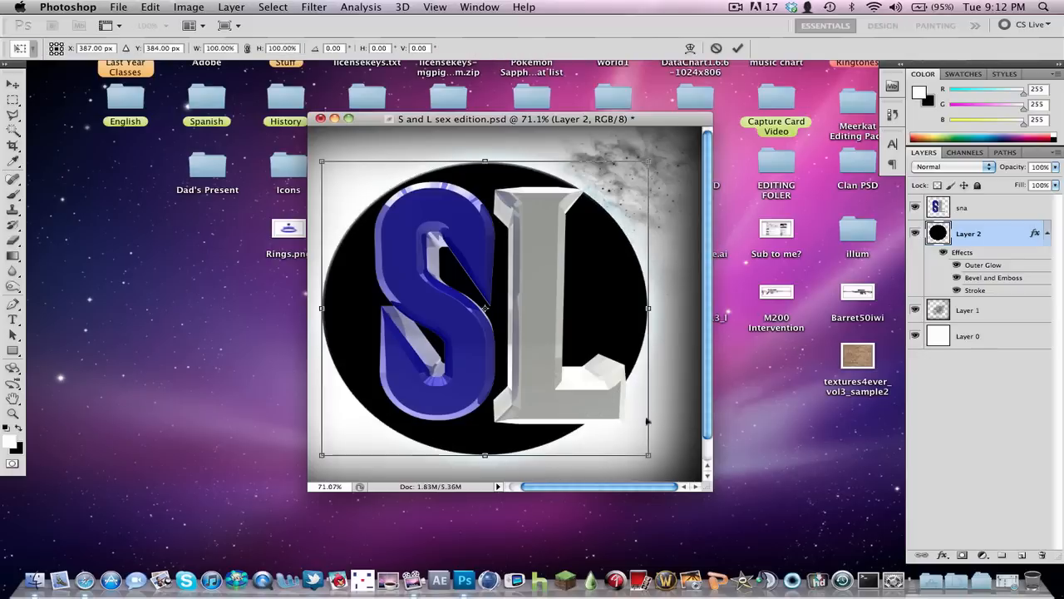
{"action": "left_click_drag", "start_coordinate": [647, 457], "coordinate": [666, 474]}
{"action": "key", "text": "Return"}
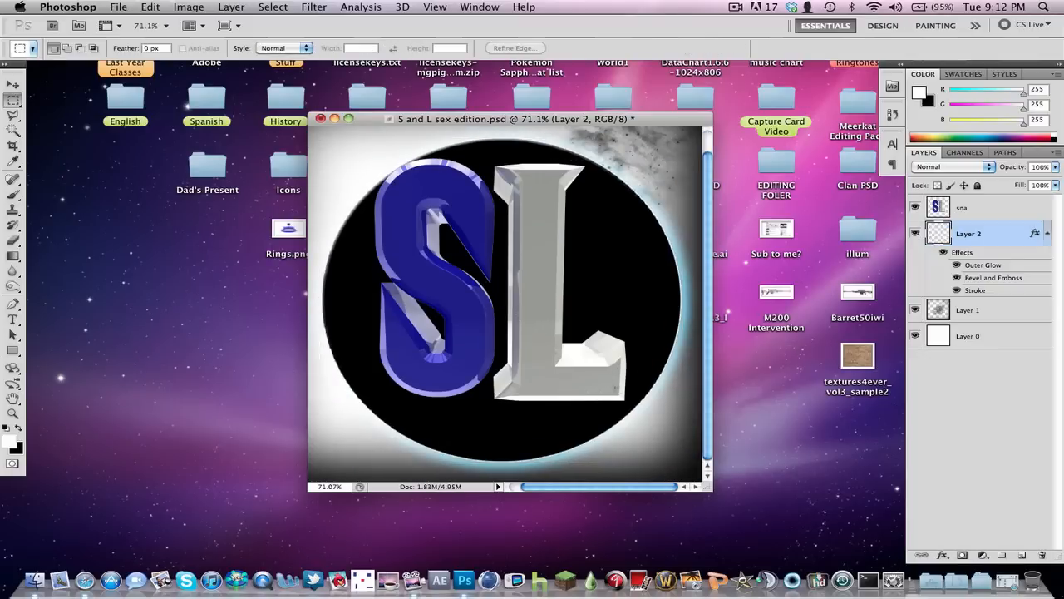
{"action": "key", "text": "super+t"}
{"action": "left_click_drag", "start_coordinate": [537, 245], "coordinate": [530, 243]}
{"action": "key", "text": "Return"}
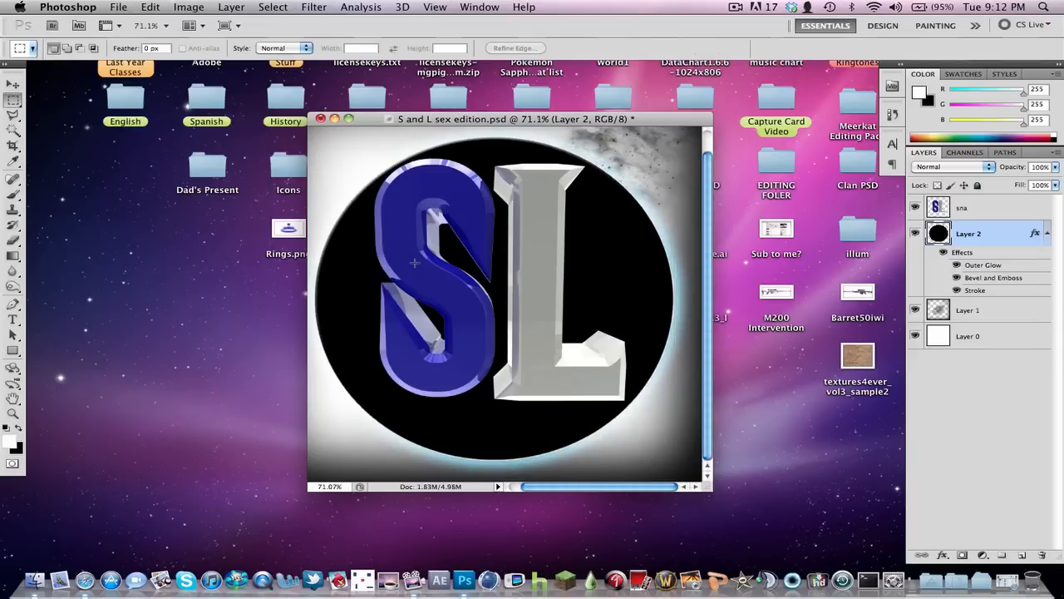
{"action": "key", "text": "super+0"}
{"action": "key", "text": "super+s"}
Step: Create a new layer directly above the black circle layer for painting with the Brush tool
{"action": "key", "text": "b"}
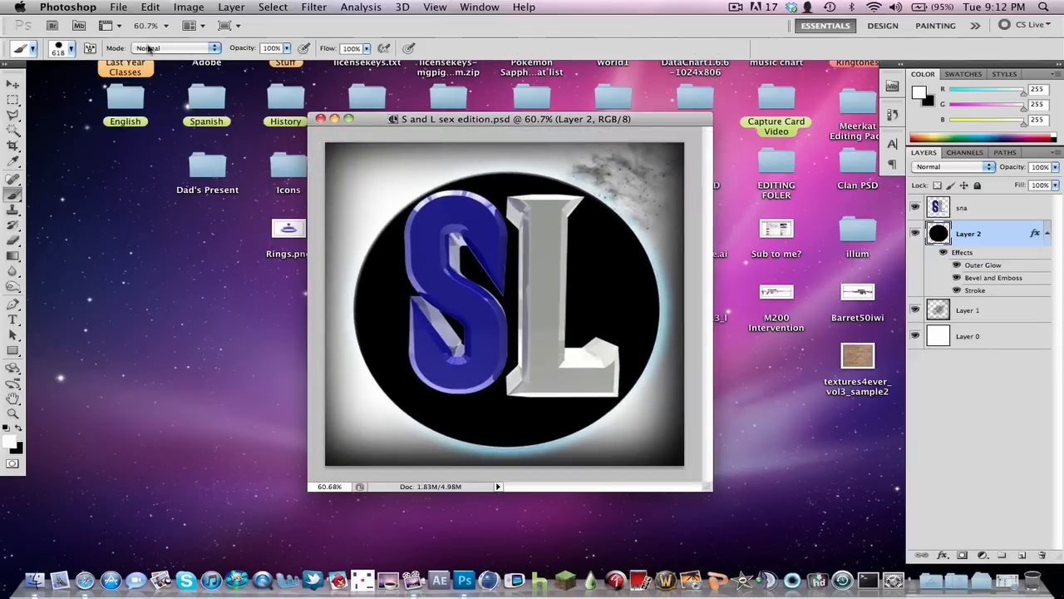
{"action": "key", "text": "super+shift+n"}
{"action": "key", "text": "Return"}
Step: Try a white stamp of the 185 px ring brush beside the L and undo it
{"action": "left_click", "coordinate": [72, 48]}
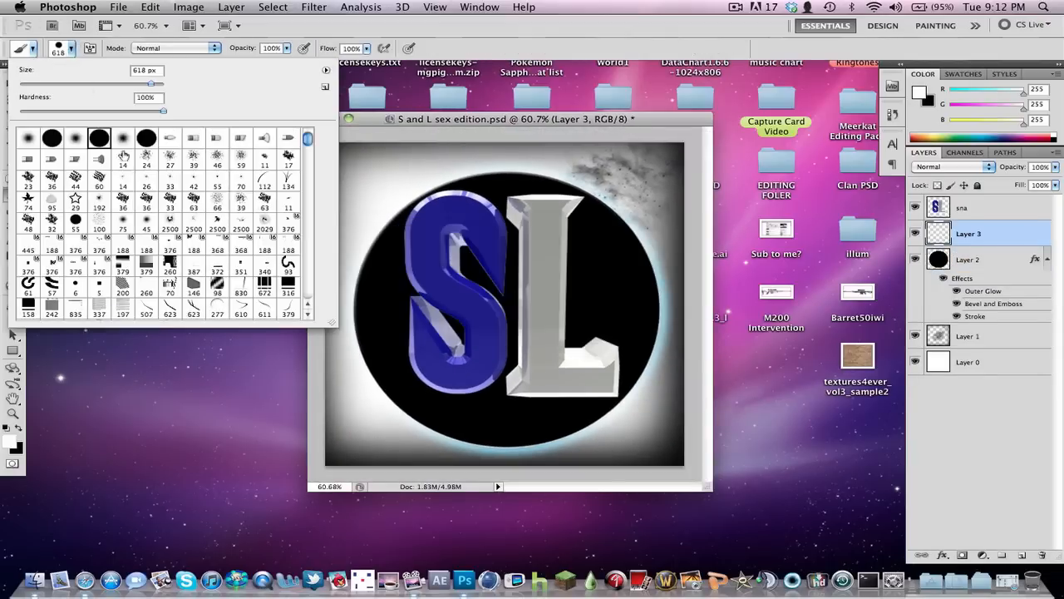
{"action": "scroll", "coordinate": [145, 252], "scroll_direction": "down", "scroll_amount": 10}
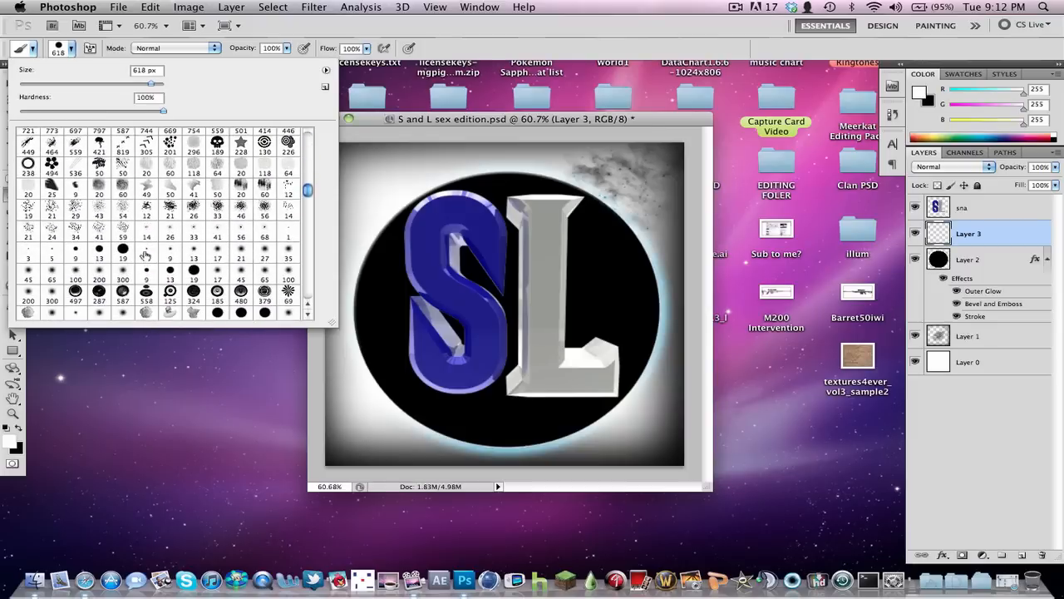
{"action": "left_click", "coordinate": [218, 293]}
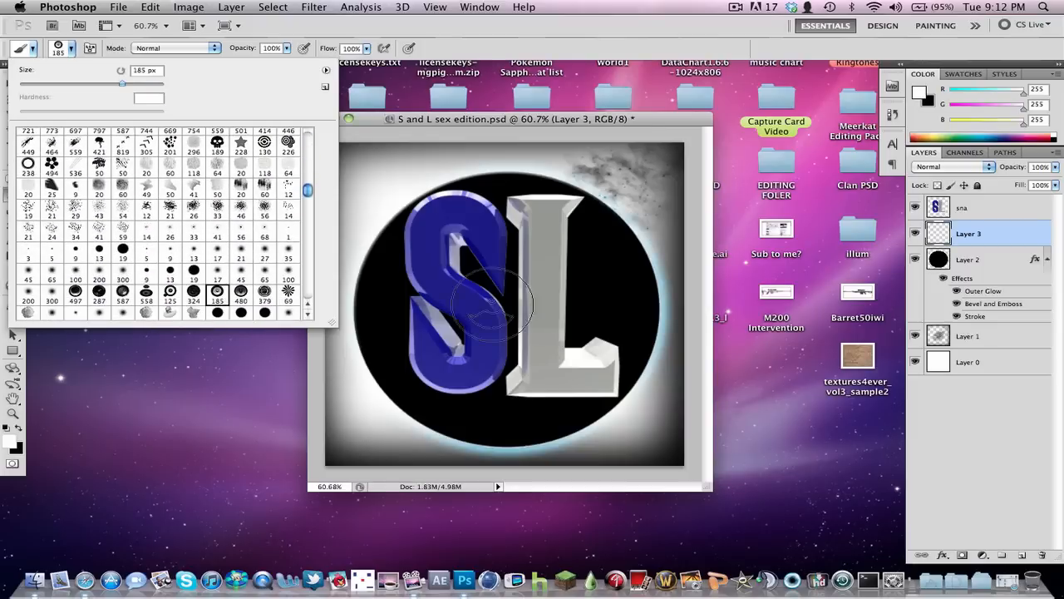
{"action": "key", "text": "Return"}
{"action": "left_click", "coordinate": [602, 271]}
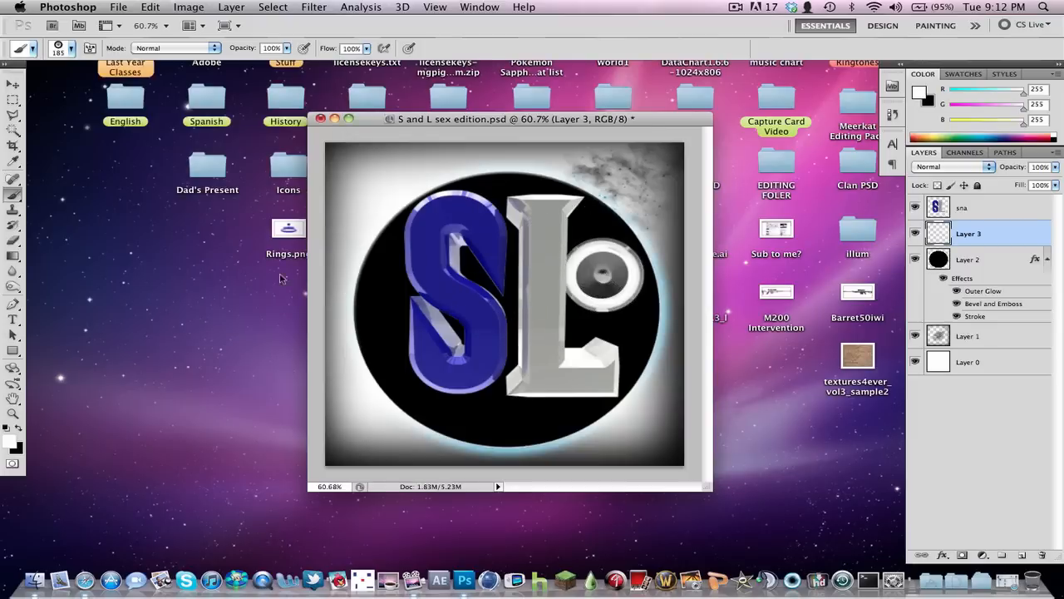
{"action": "key", "text": "ctrl+z"}
{"action": "left_click", "coordinate": [69, 73]}
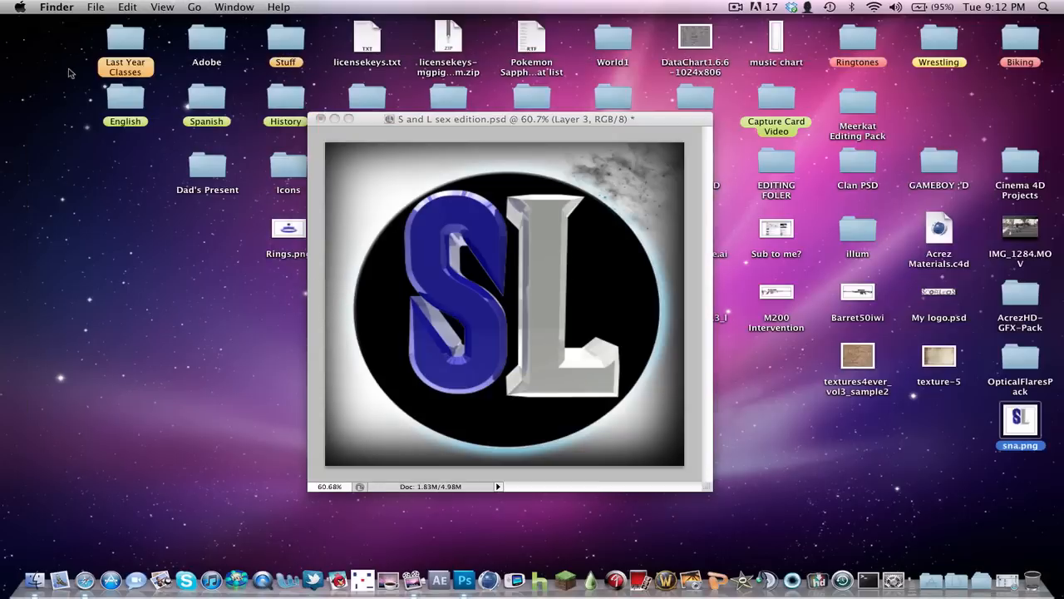
{"action": "left_click", "coordinate": [391, 120]}
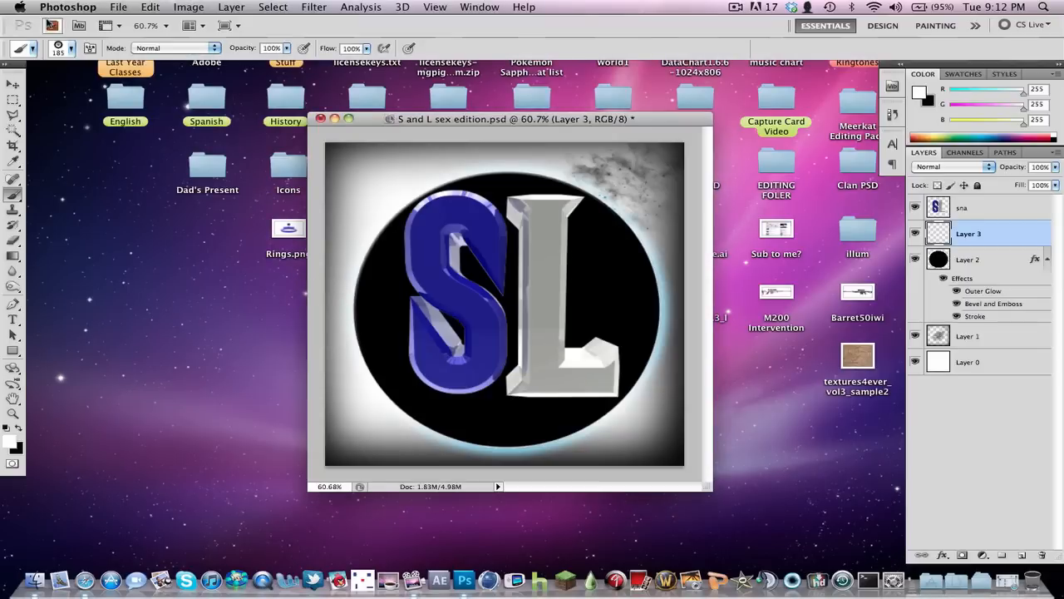
Step: Choose the 333 px splatter brush and stamp it in white at the circle's upper edge behind the letters
{"action": "left_click", "coordinate": [72, 48]}
{"action": "left_click", "coordinate": [326, 72]}
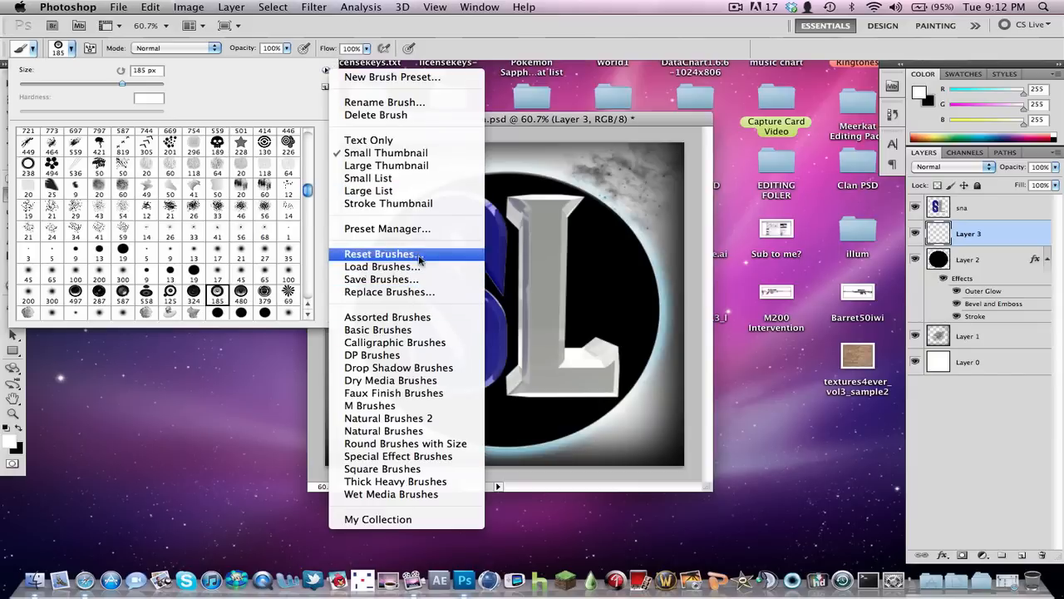
{"action": "left_click", "coordinate": [275, 133]}
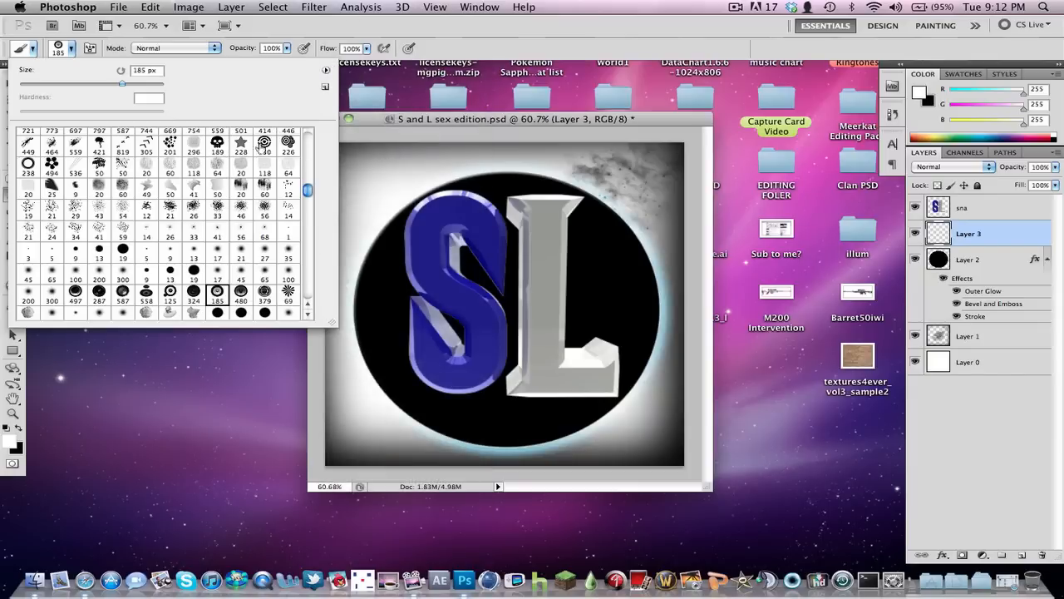
{"action": "scroll", "coordinate": [237, 204], "scroll_direction": "down", "scroll_amount": 8}
{"action": "scroll", "coordinate": [237, 205], "scroll_direction": "down", "scroll_amount": 10}
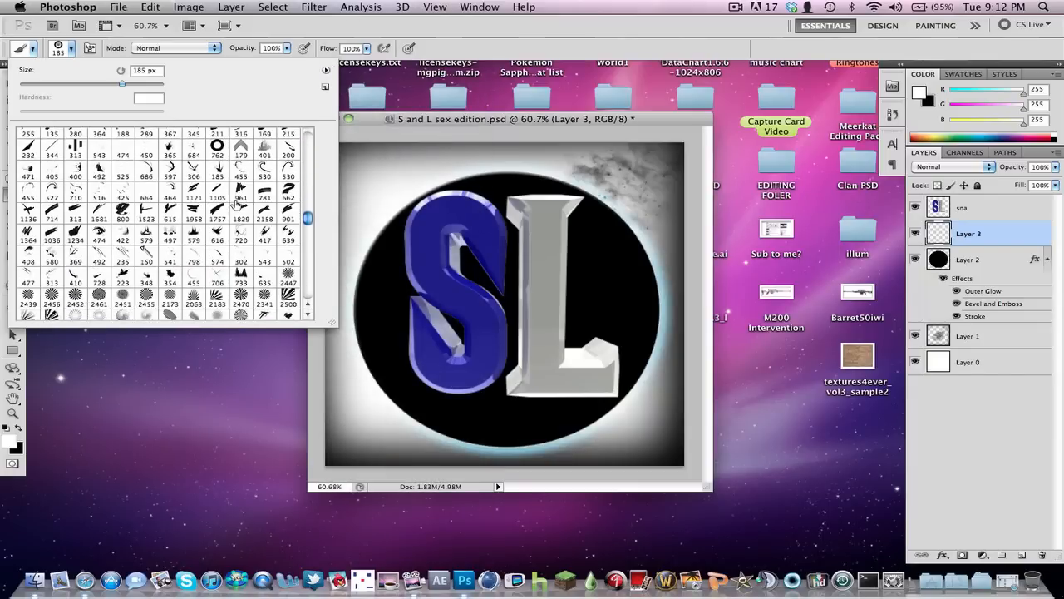
{"action": "scroll", "coordinate": [235, 213], "scroll_direction": "down", "scroll_amount": 5}
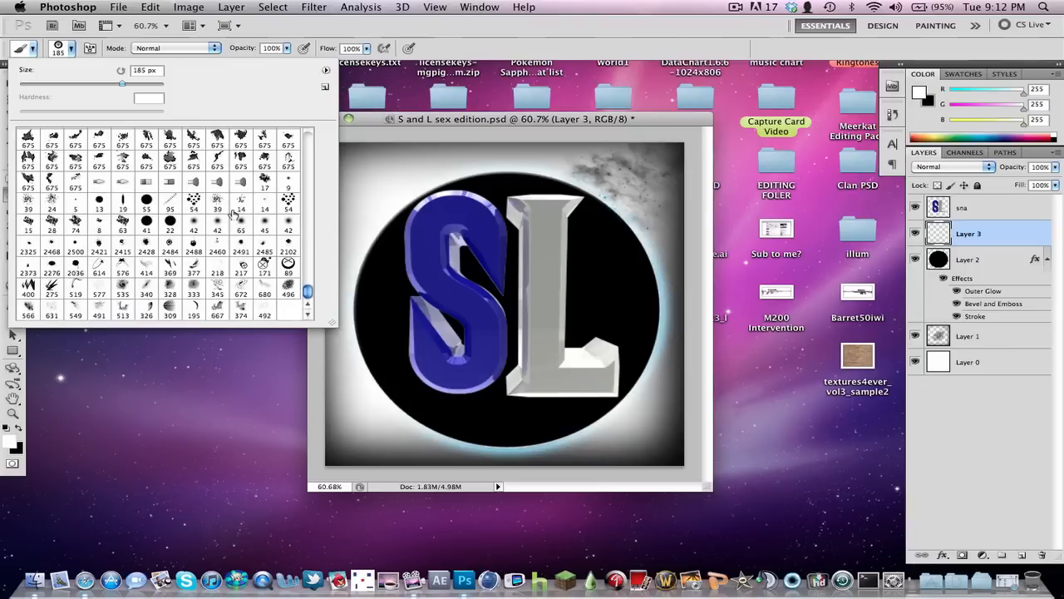
{"action": "left_click", "coordinate": [193, 287]}
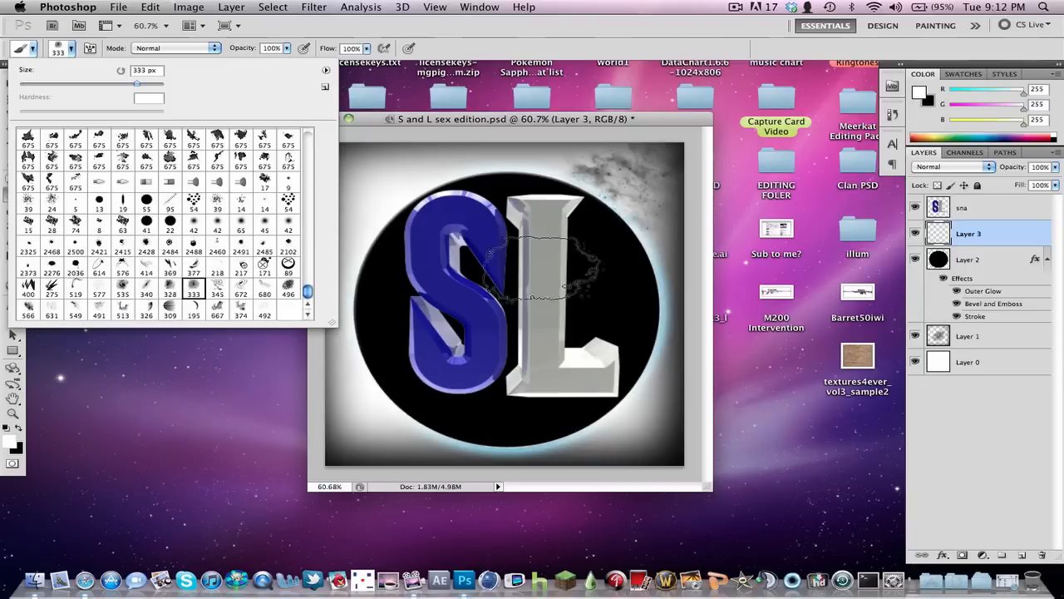
{"action": "left_click", "coordinate": [528, 200]}
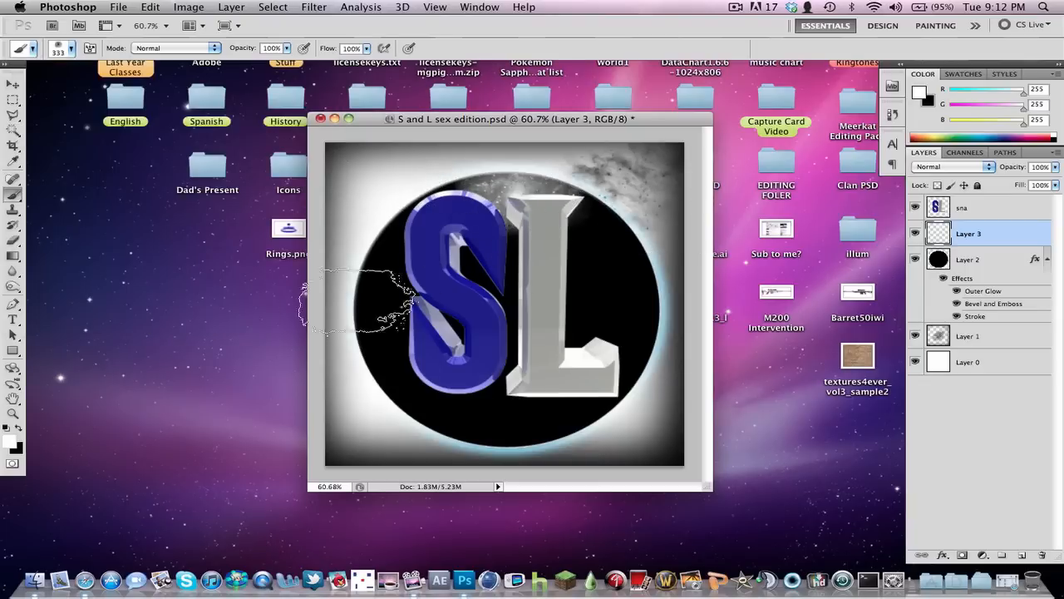
Step: Choose the 328 px splatter brush and stamp it in white at the circle's upper right edge behind the L
{"action": "left_click", "coordinate": [70, 50]}
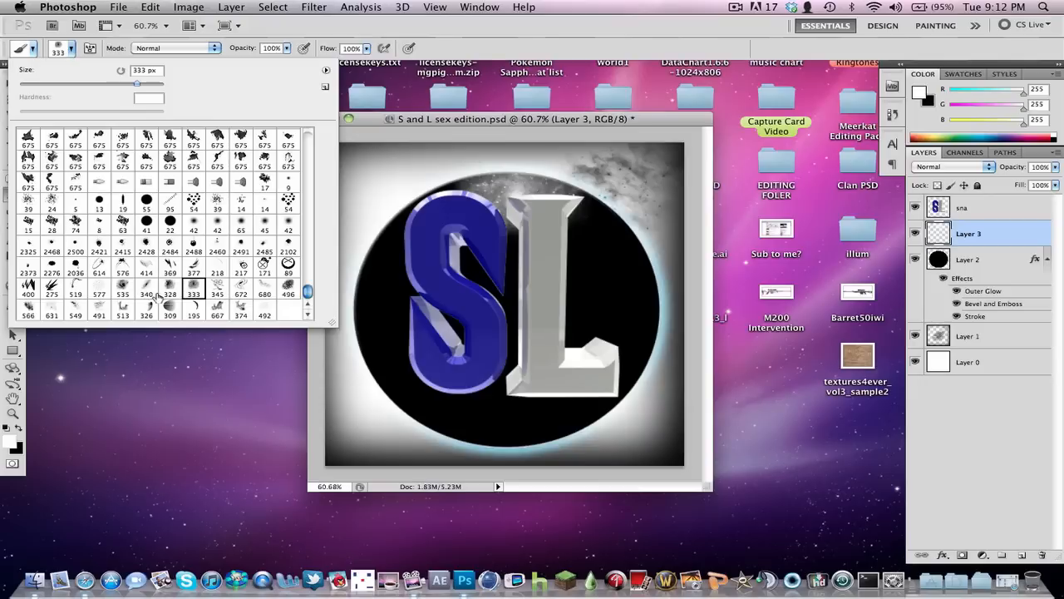
{"action": "left_click", "coordinate": [624, 255]}
{"action": "key", "text": "super+z"}
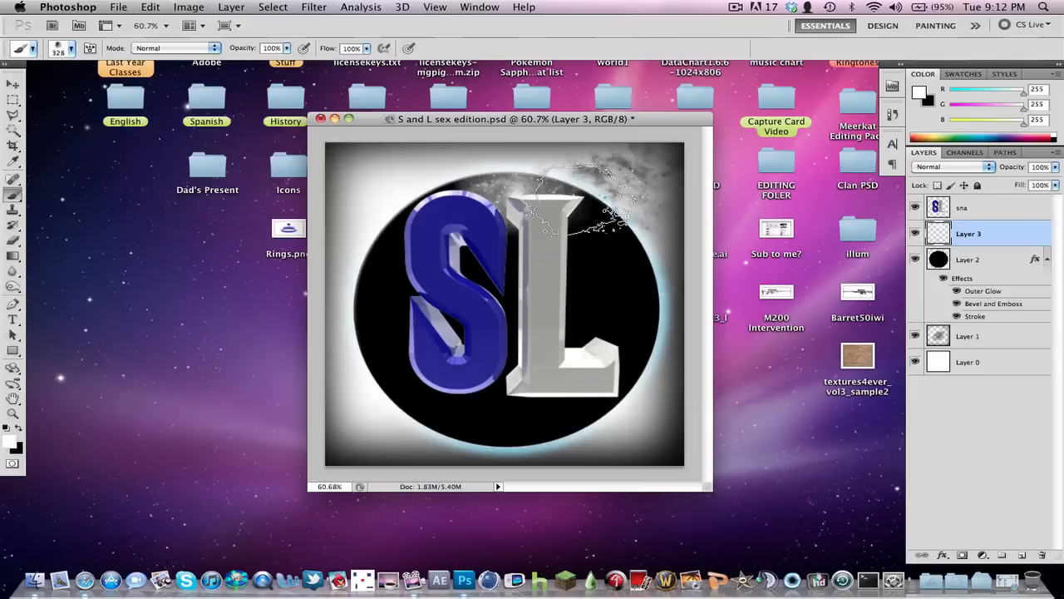
{"action": "left_click", "coordinate": [586, 193]}
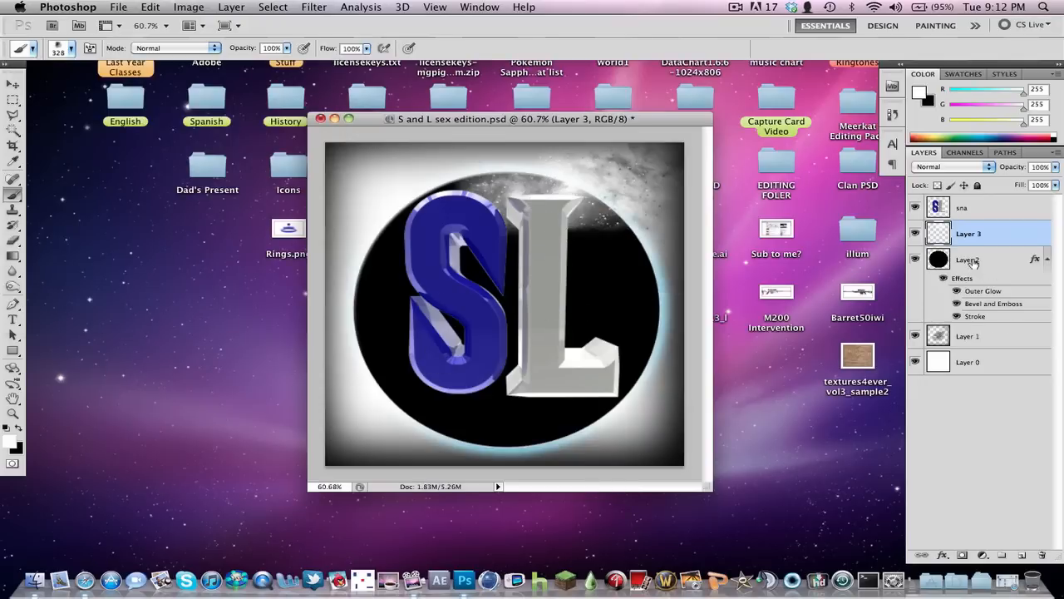
Step: Set the foreground colour to mid grey (136, 133, 133) and create a new layer placed directly below the black circle layer
{"action": "left_click", "coordinate": [9, 445]}
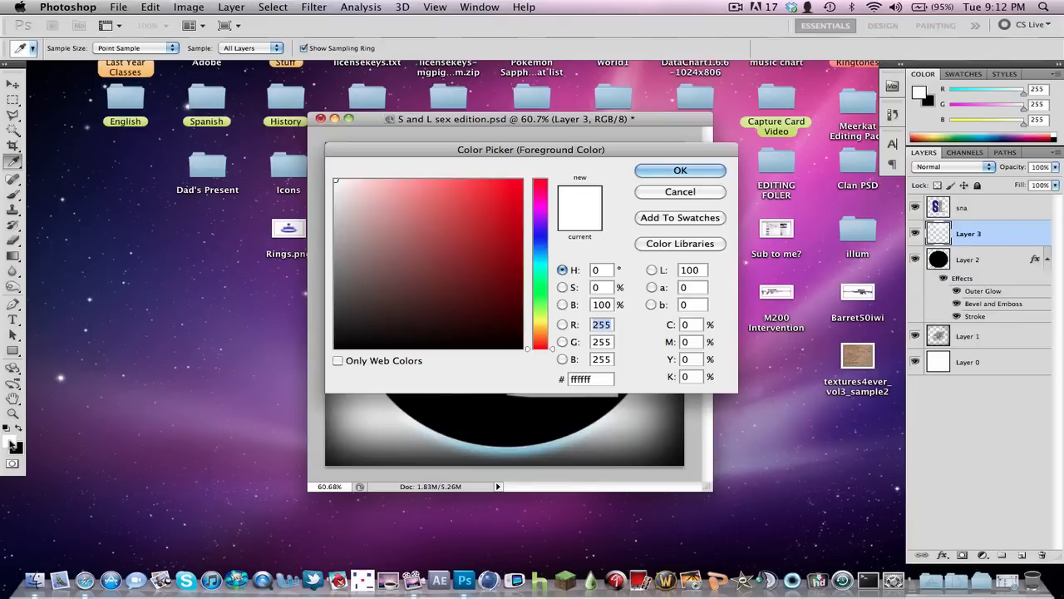
{"action": "left_click", "coordinate": [337, 259]}
{"action": "key", "text": "Return"}
{"action": "key", "text": "super+shift+n"}
{"action": "key", "text": "Return"}
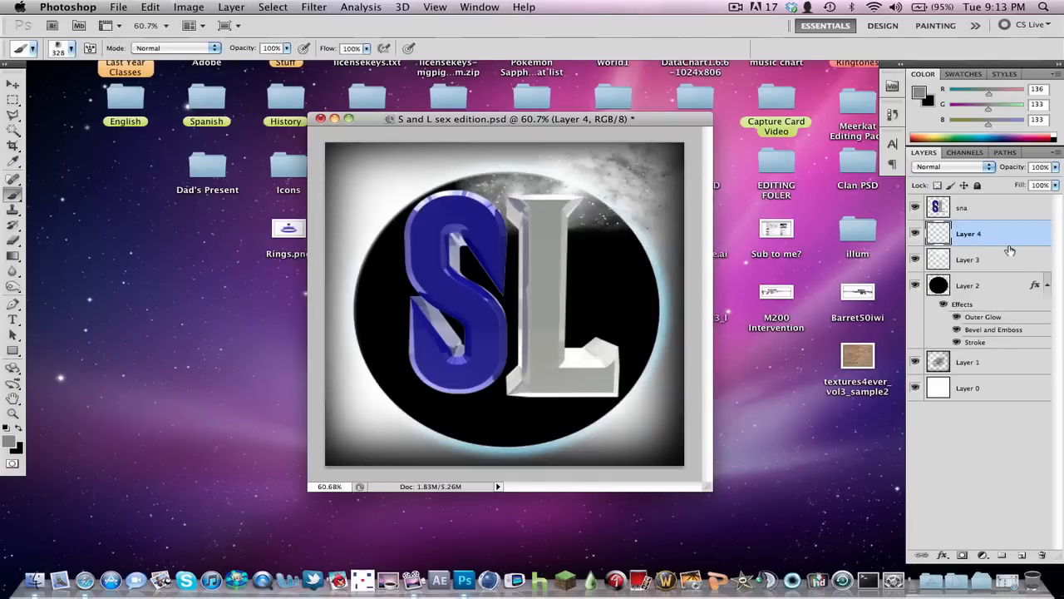
{"action": "mouse_move", "coordinate": [982, 242]}
{"action": "left_mouse_down"}
{"action": "mouse_move", "coordinate": [956, 303]}
{"action": "mouse_move", "coordinate": [956, 348]}
{"action": "left_mouse_up"}
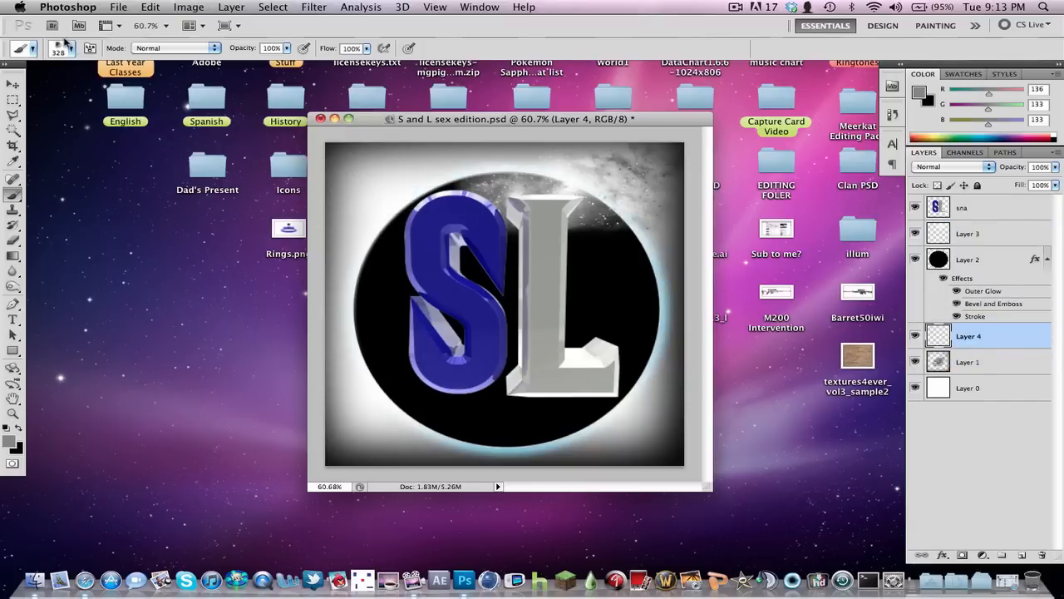
Step: Try a grey stamp of the 513 px brush above the circle and undo it
{"action": "left_click", "coordinate": [66, 47]}
{"action": "left_click", "coordinate": [170, 309]}
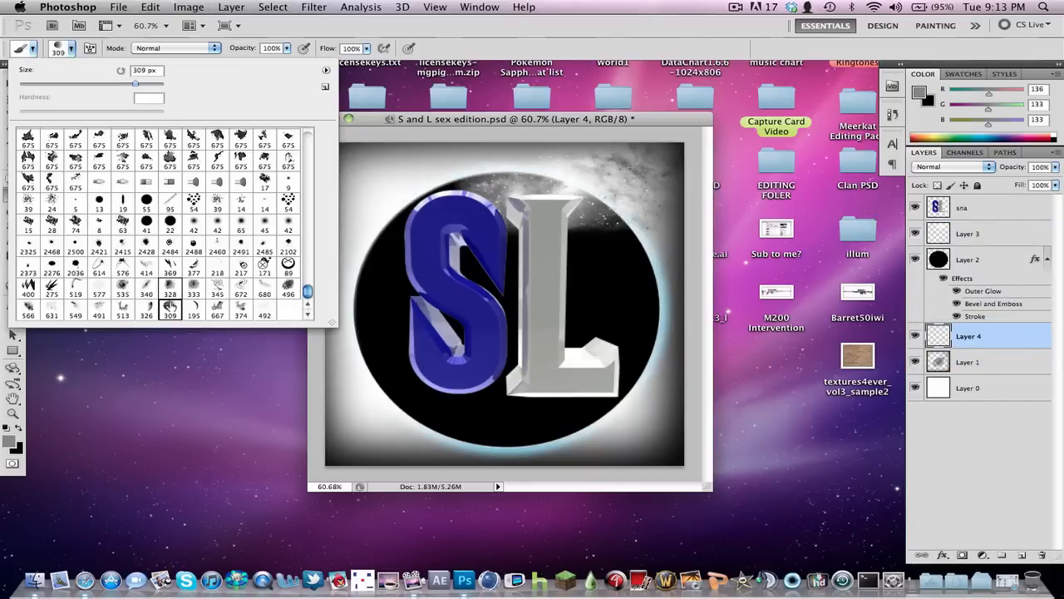
{"action": "left_click", "coordinate": [123, 310]}
{"action": "left_click", "coordinate": [512, 143]}
{"action": "key", "text": "super+z"}
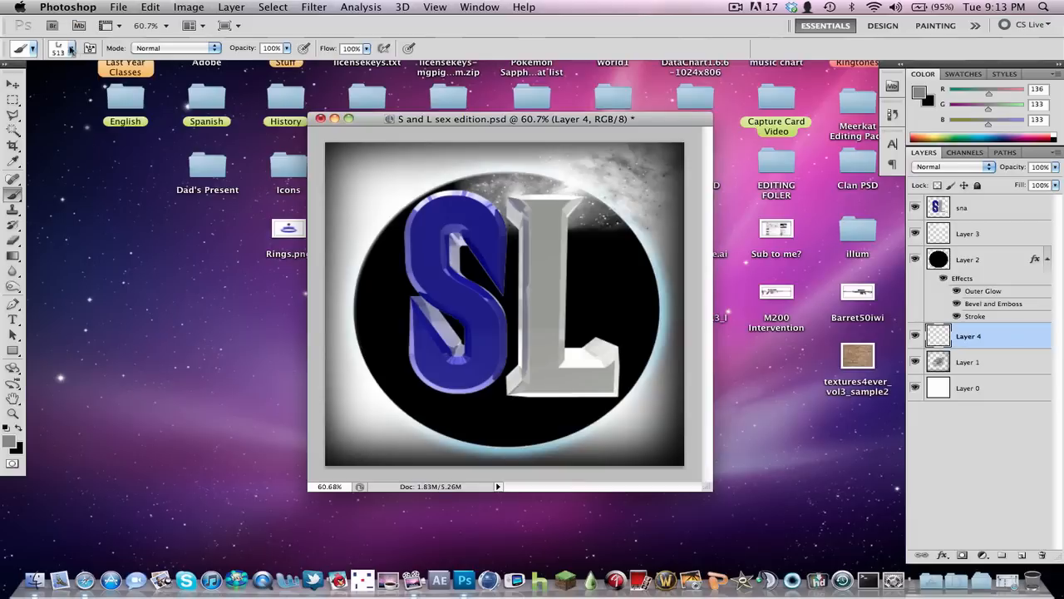
Step: Stamp the 566 px brush over the upper background in grey, then swap the colours and stamp it again in black
{"action": "left_click", "coordinate": [71, 50]}
{"action": "left_click", "coordinate": [27, 309]}
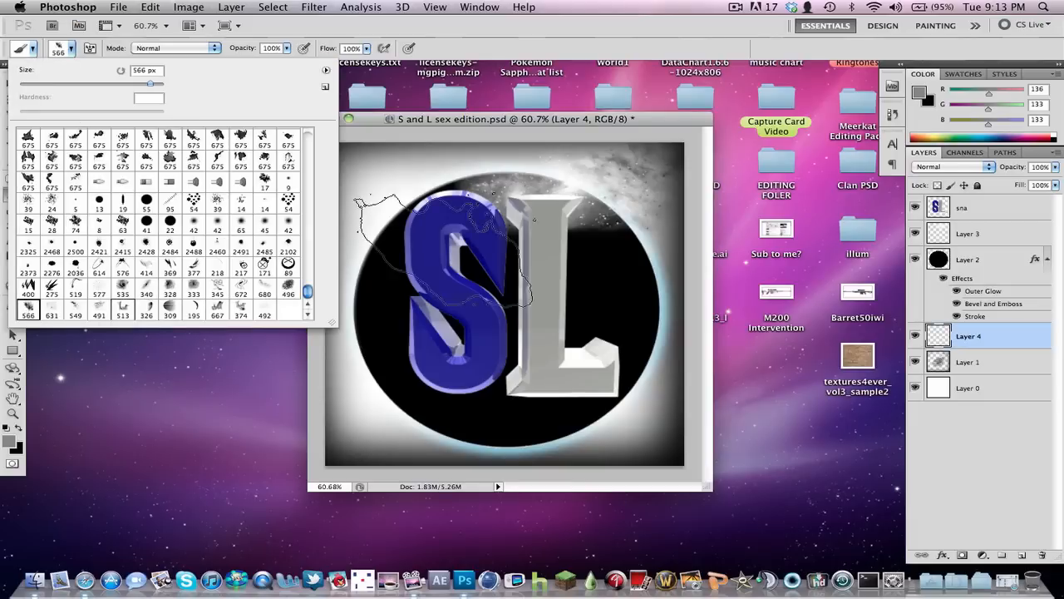
{"action": "left_click", "coordinate": [486, 193]}
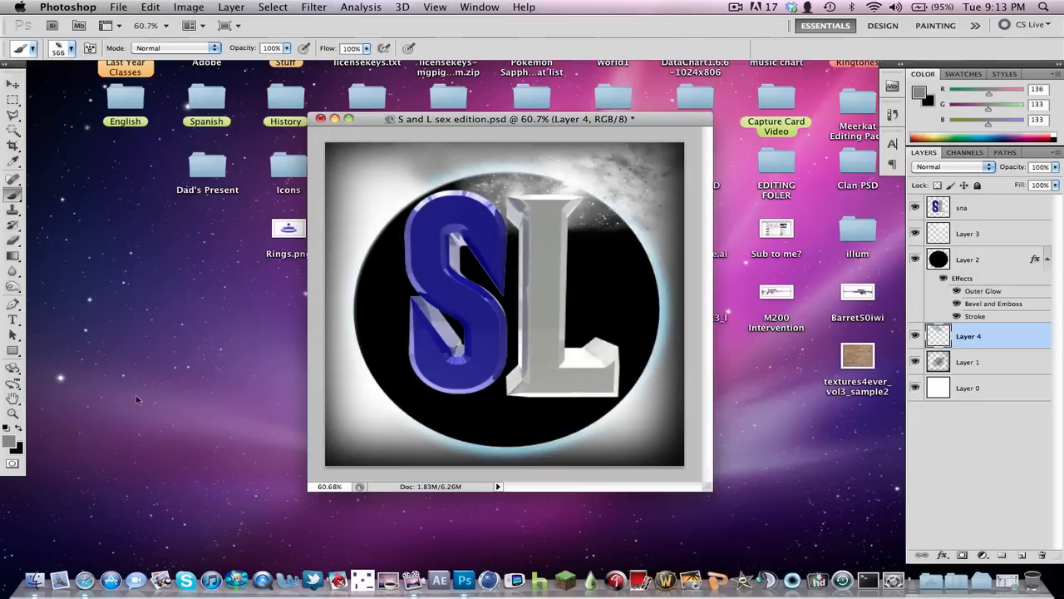
{"action": "left_click", "coordinate": [20, 428]}
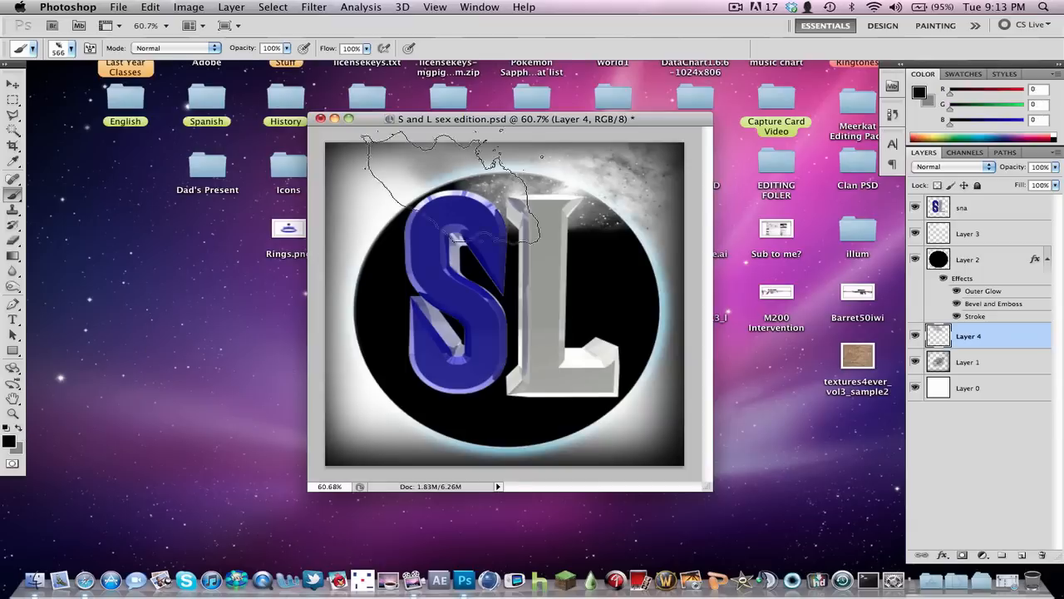
{"action": "left_click", "coordinate": [491, 152]}
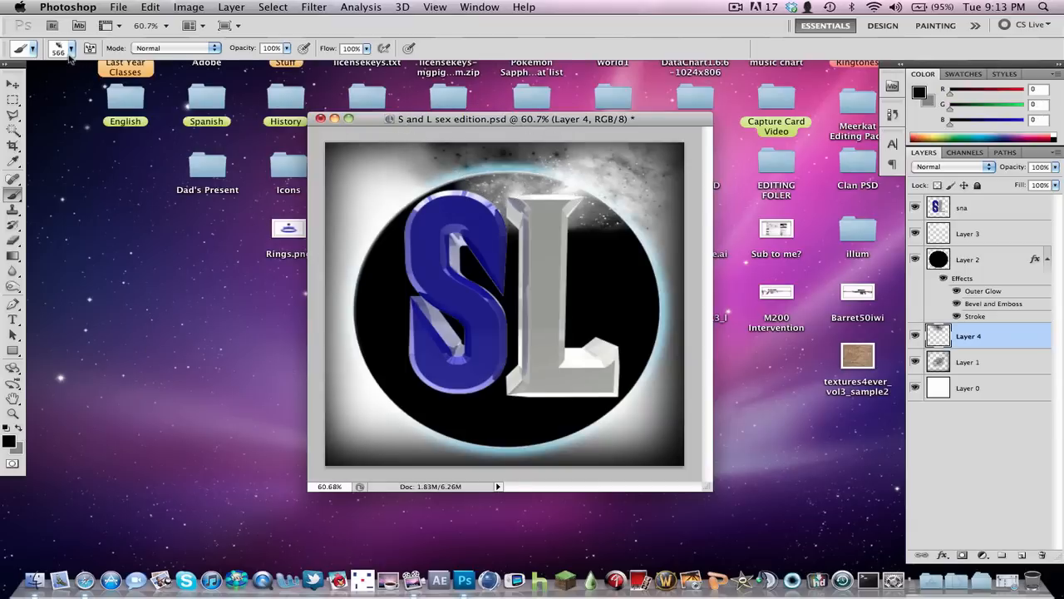
Step: Try a black stamp of the 549 px brush near the S and undo it
{"action": "left_click", "coordinate": [71, 50]}
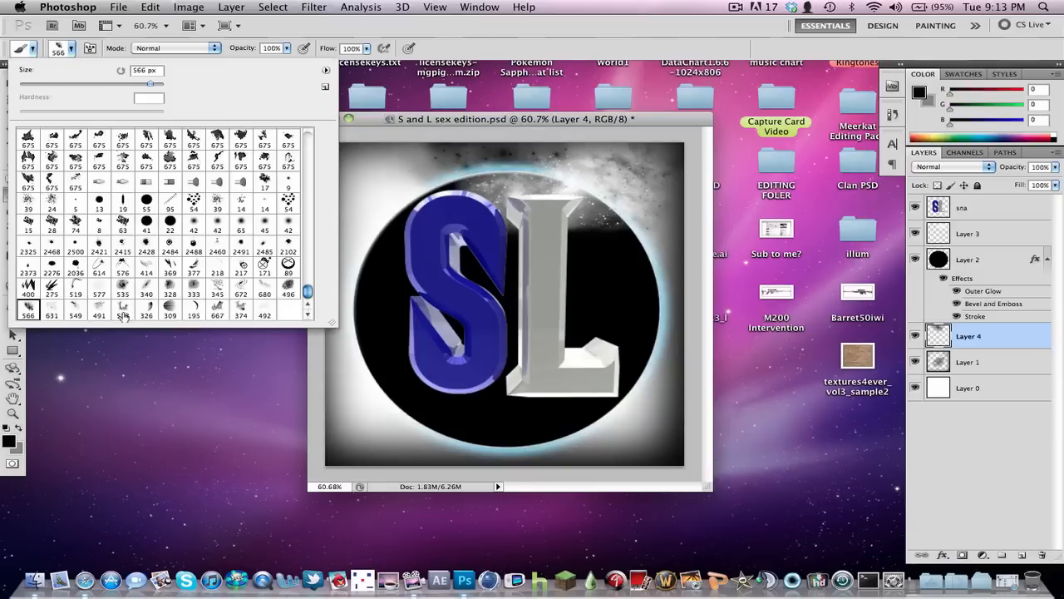
{"action": "left_click", "coordinate": [78, 315]}
{"action": "left_click", "coordinate": [457, 224]}
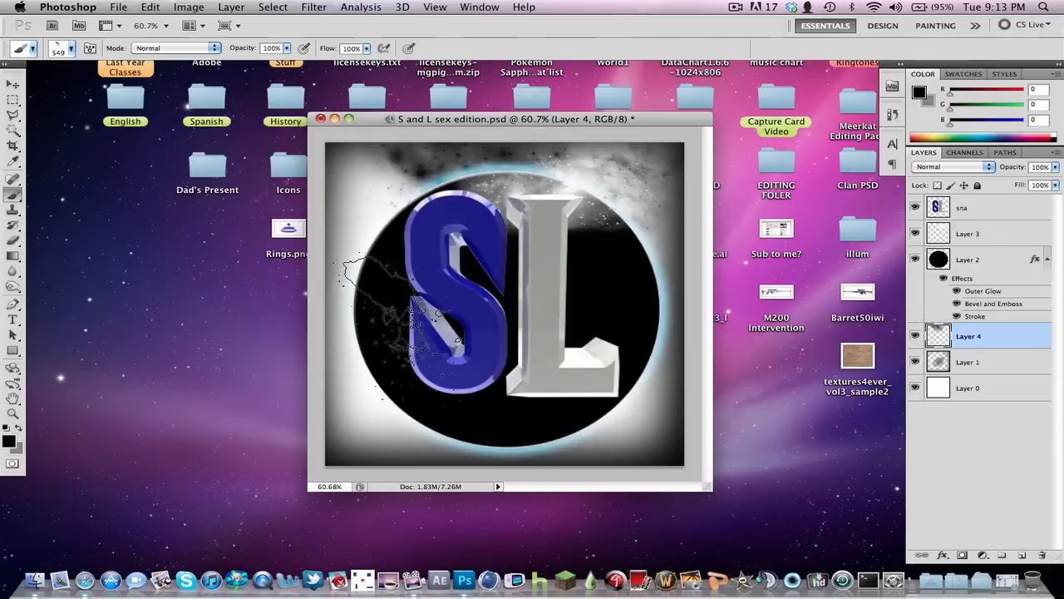
{"action": "key", "text": "super+z"}
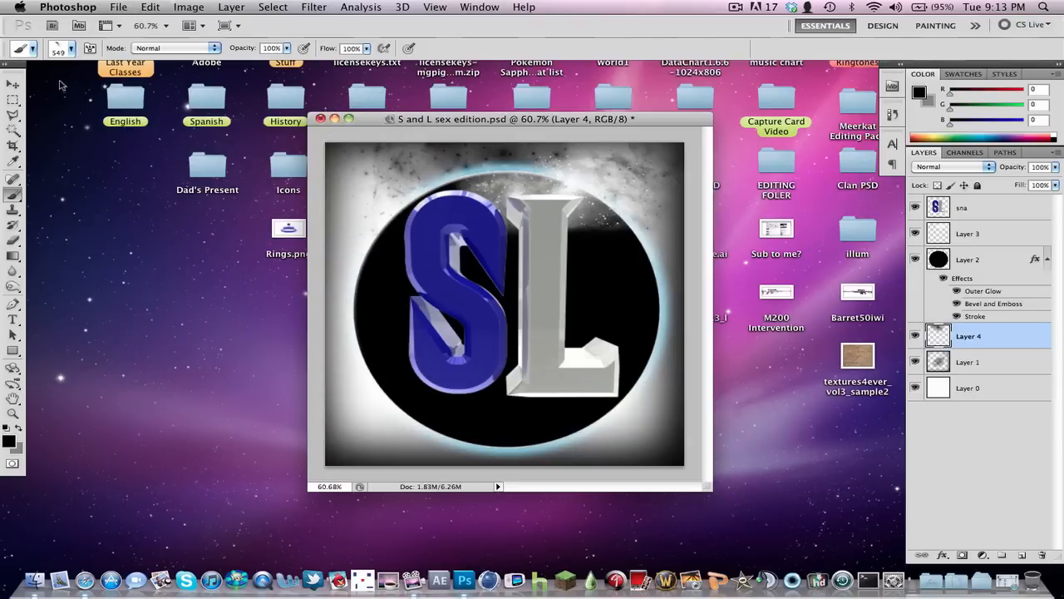
Step: Choose the 492 px speckle brush and stamp it in black on the background beside the circle's upper left edge
{"action": "left_click", "coordinate": [71, 49]}
{"action": "left_click", "coordinate": [217, 309]}
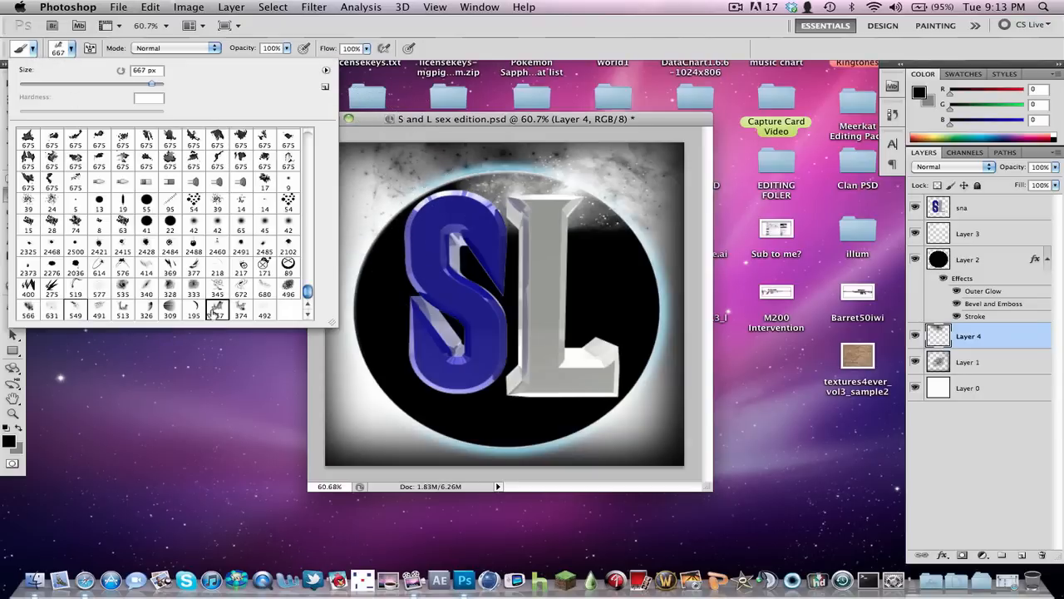
{"action": "left_click", "coordinate": [288, 246]}
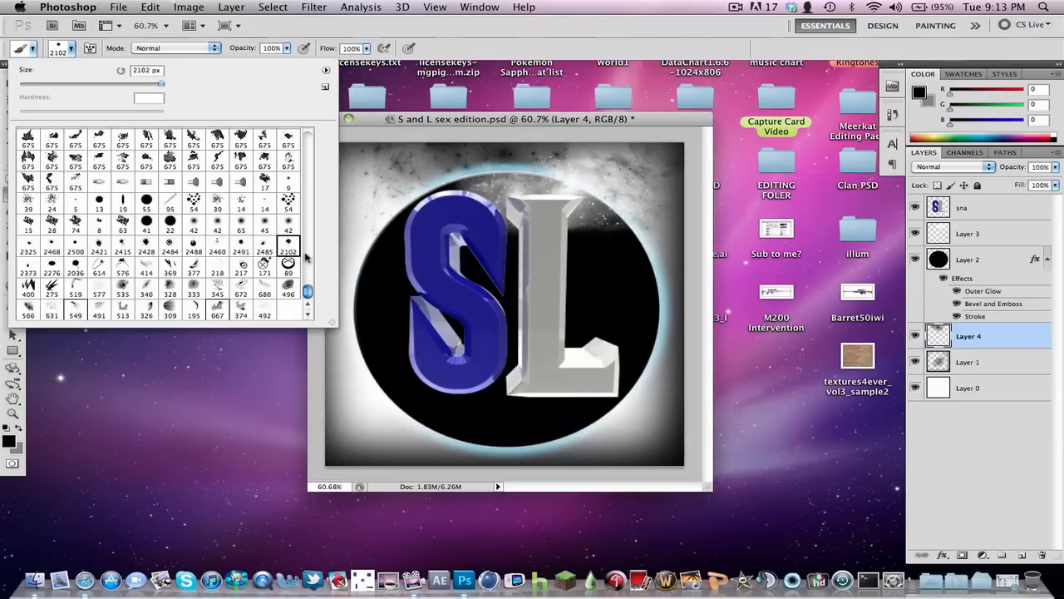
{"action": "left_click", "coordinate": [240, 309]}
{"action": "left_click", "coordinate": [264, 311]}
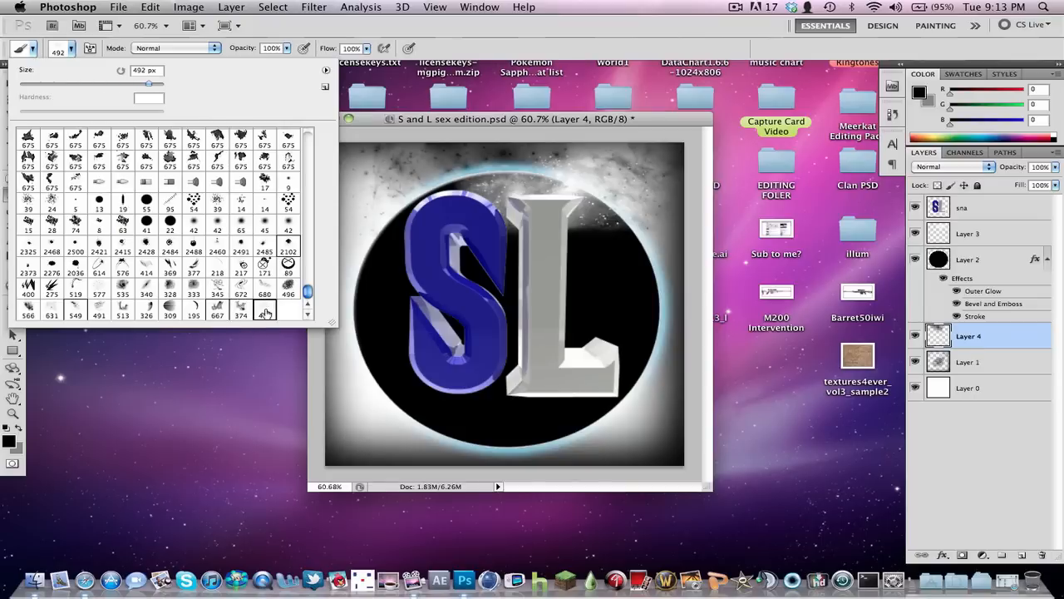
{"action": "left_click", "coordinate": [73, 50]}
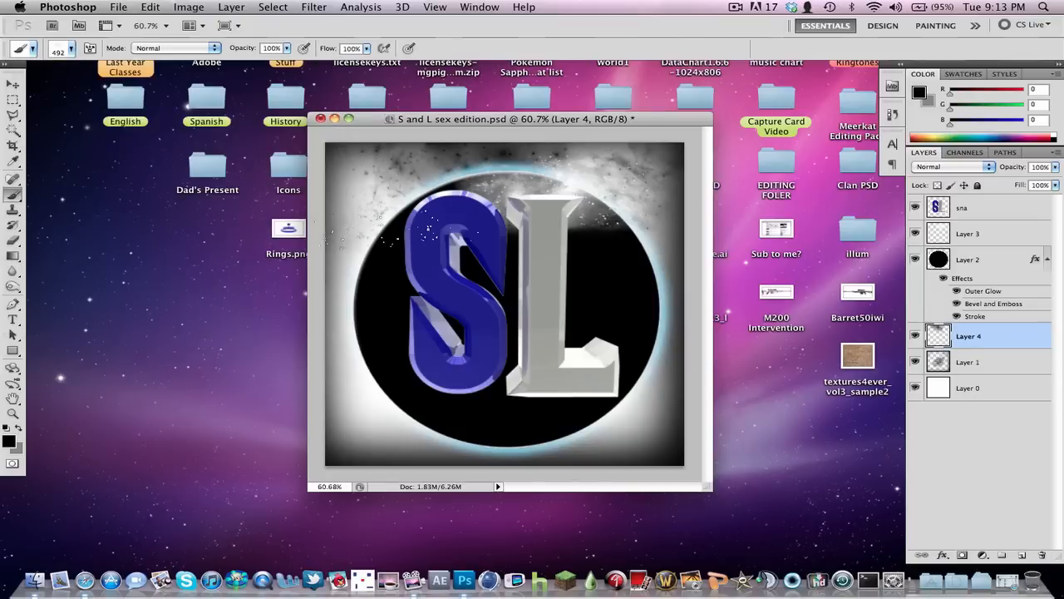
{"action": "left_click", "coordinate": [339, 202]}
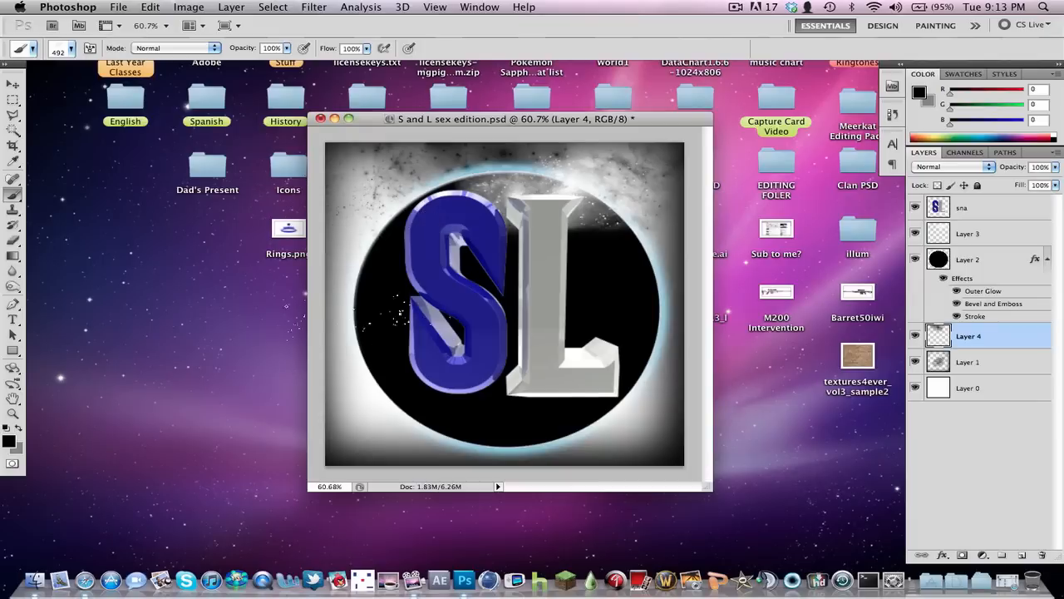
Step: Try a black stamp of the 496 px splatter brush on the lower left background corner and undo it
{"action": "left_click", "coordinate": [72, 50]}
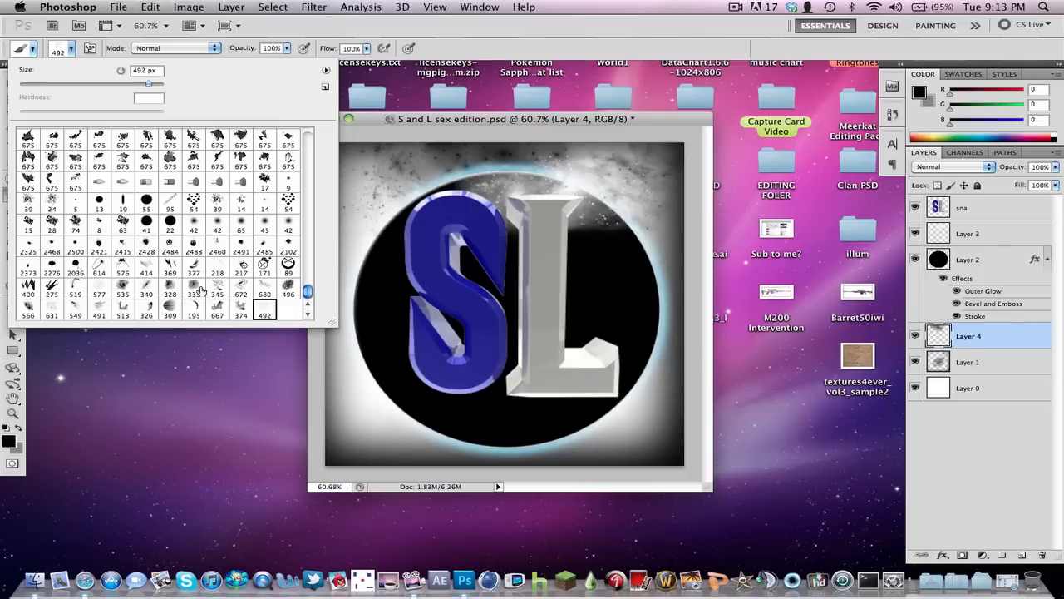
{"action": "left_click", "coordinate": [293, 288]}
{"action": "left_click", "coordinate": [386, 401]}
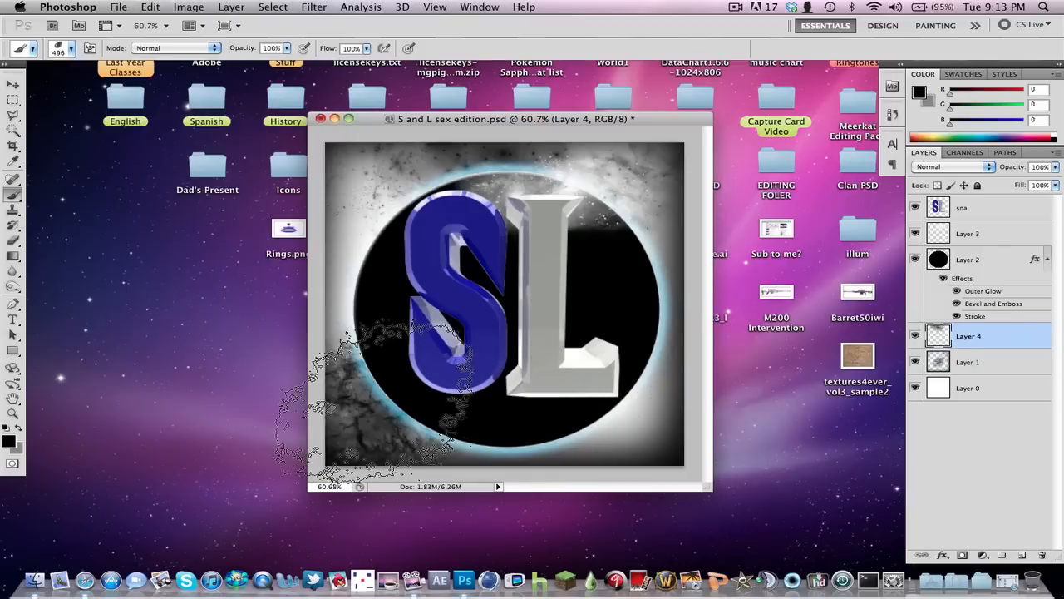
{"action": "key", "text": "super+z"}
Step: Choose the 672 px streak brush, stamp it in black on the background at the circle's upper left, and save the document
{"action": "left_click", "coordinate": [72, 50]}
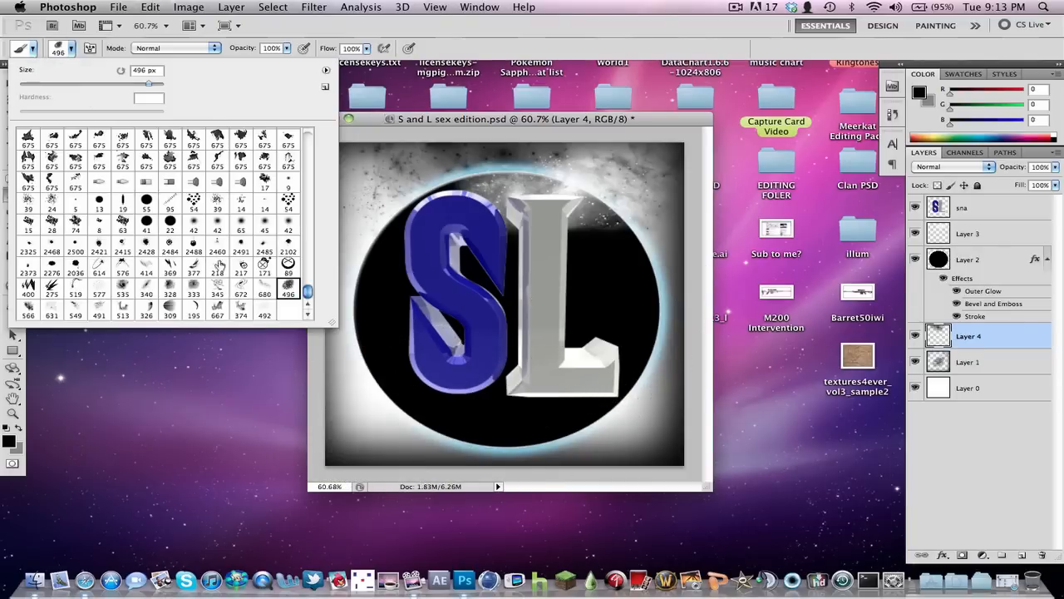
{"action": "left_click", "coordinate": [263, 295]}
{"action": "left_click", "coordinate": [244, 292]}
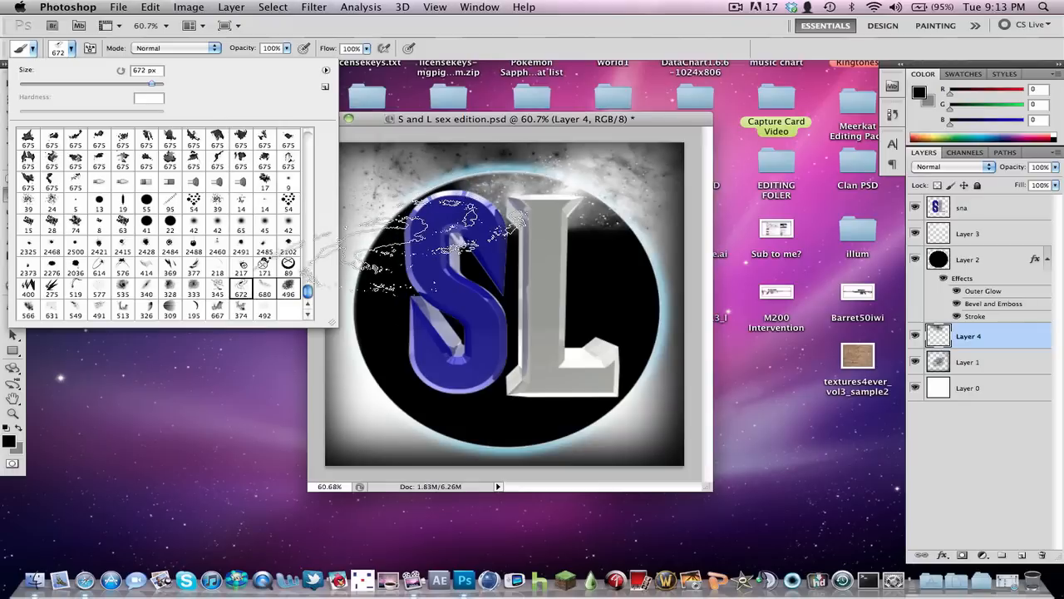
{"action": "left_click", "coordinate": [377, 237]}
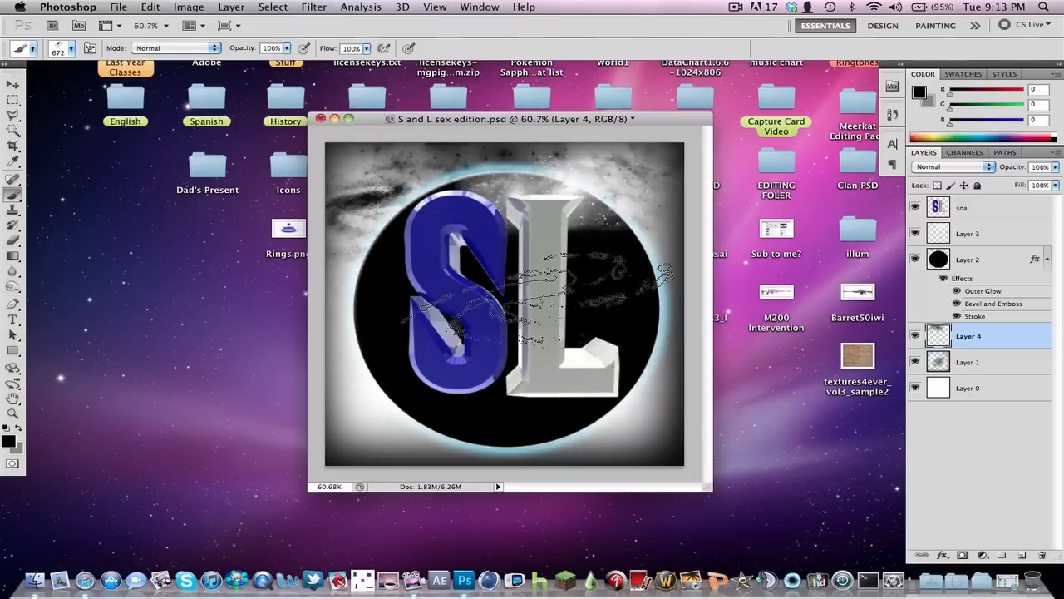
{"action": "left_click", "coordinate": [426, 226]}
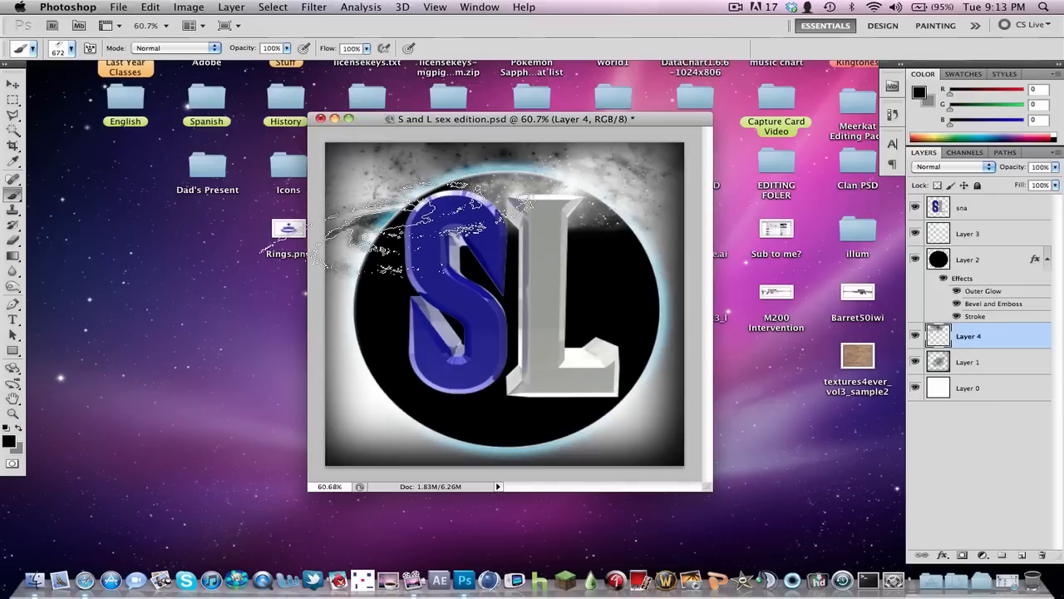
{"action": "left_click", "coordinate": [436, 257]}
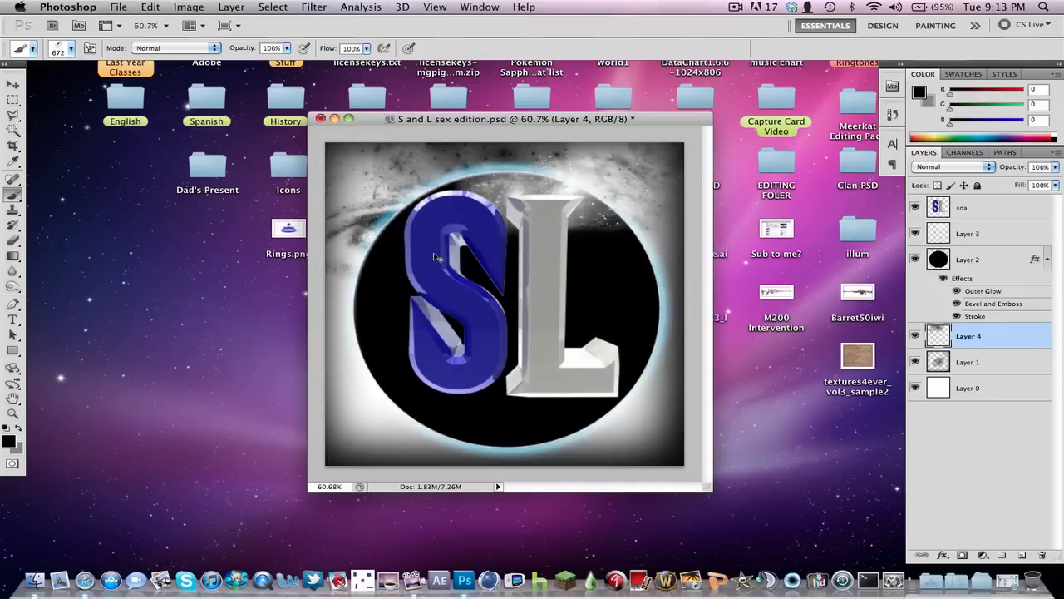
{"action": "key", "text": "super+s"}
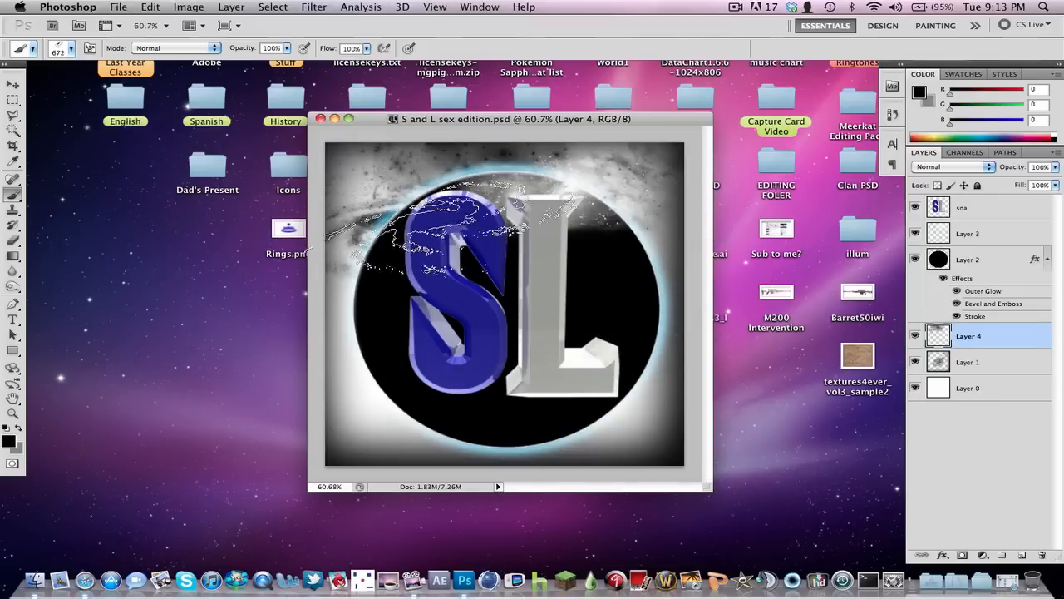
Step: Paint the whole background layer behind the circle solid black with the 672 px brush and save the document
{"action": "mouse_move", "coordinate": [409, 297]}
{"action": "left_mouse_down"}
{"action": "mouse_move", "coordinate": [491, 422]}
{"action": "mouse_move", "coordinate": [466, 196]}
{"action": "mouse_move", "coordinate": [458, 428]}
{"action": "mouse_move", "coordinate": [427, 274]}
{"action": "mouse_move", "coordinate": [541, 191]}
{"action": "mouse_move", "coordinate": [632, 208]}
{"action": "mouse_move", "coordinate": [399, 429]}
{"action": "mouse_move", "coordinate": [665, 166]}
{"action": "mouse_move", "coordinate": [749, 362]}
{"action": "mouse_move", "coordinate": [829, 399]}
{"action": "left_mouse_up"}
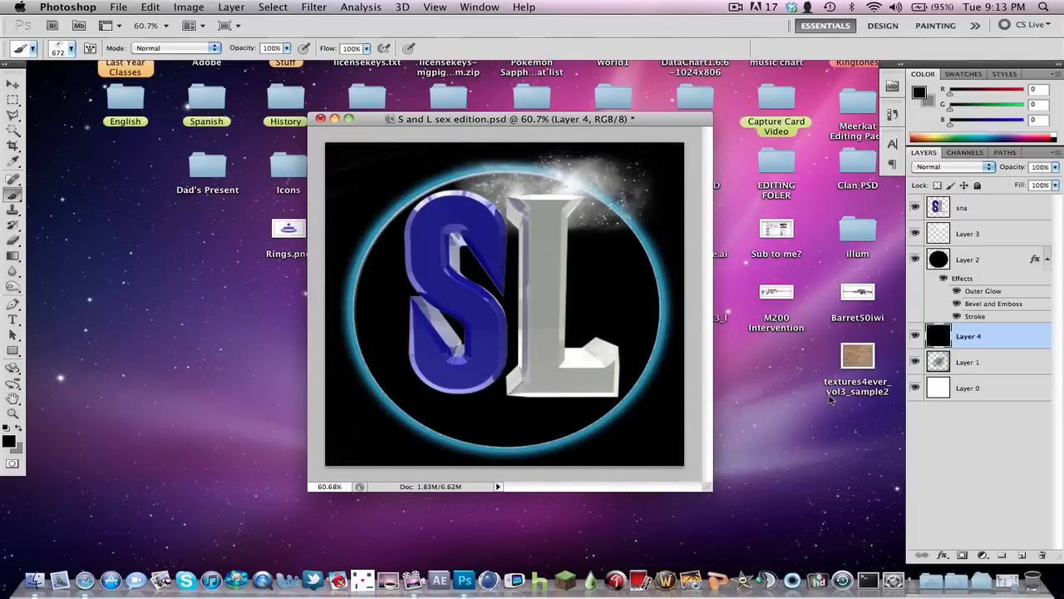
{"action": "key", "text": "super+s"}
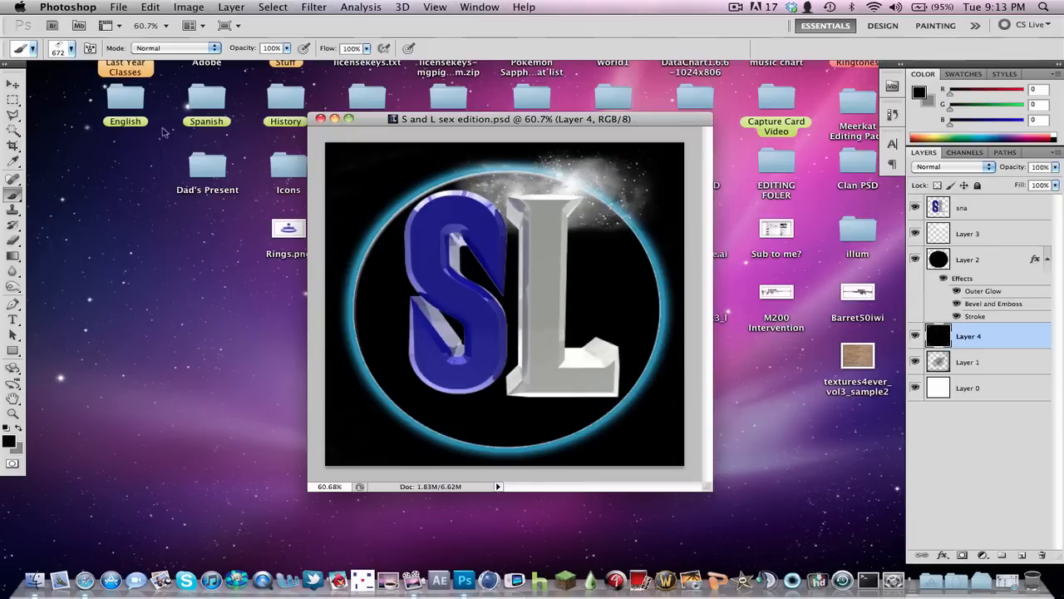
Step: Set the foreground colour to white and create a new layer directly above the black-painted background layer
{"action": "left_click", "coordinate": [18, 430]}
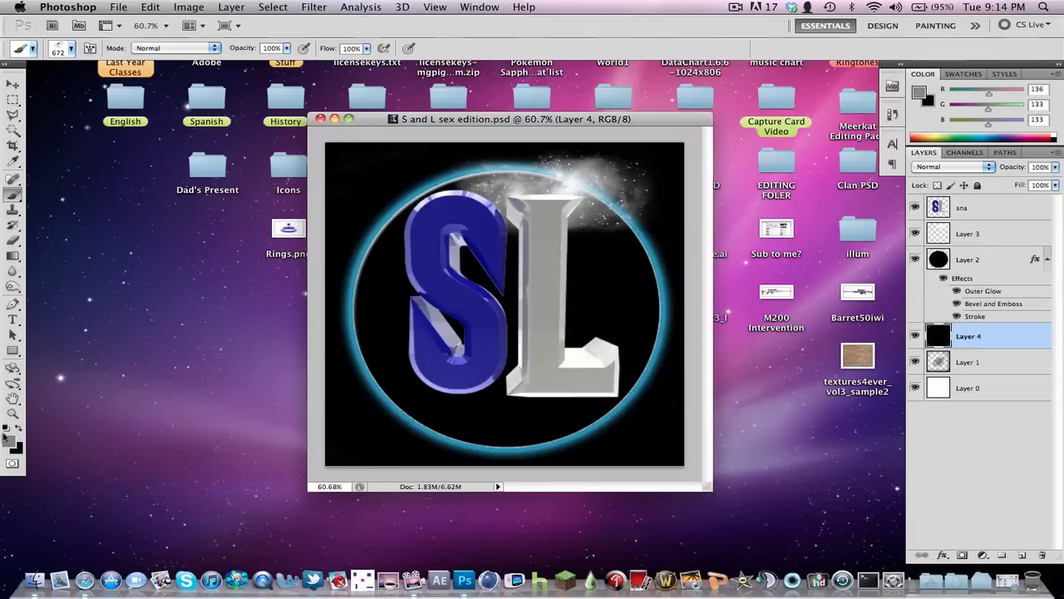
{"action": "left_click", "coordinate": [7, 429]}
{"action": "left_click", "coordinate": [17, 430]}
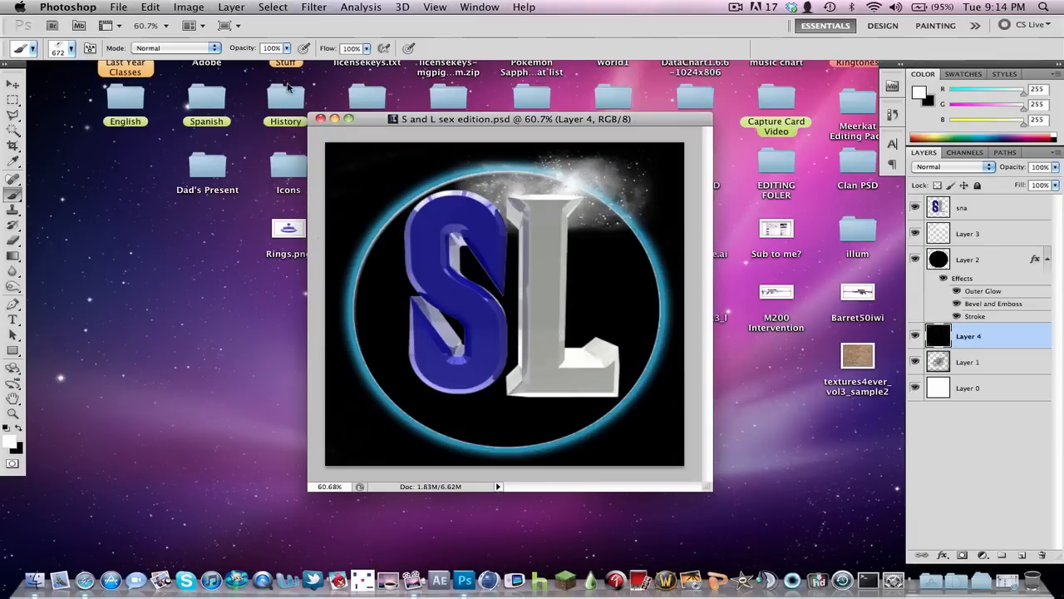
{"action": "key", "text": "super+shift+n"}
{"action": "key", "text": "Return"}
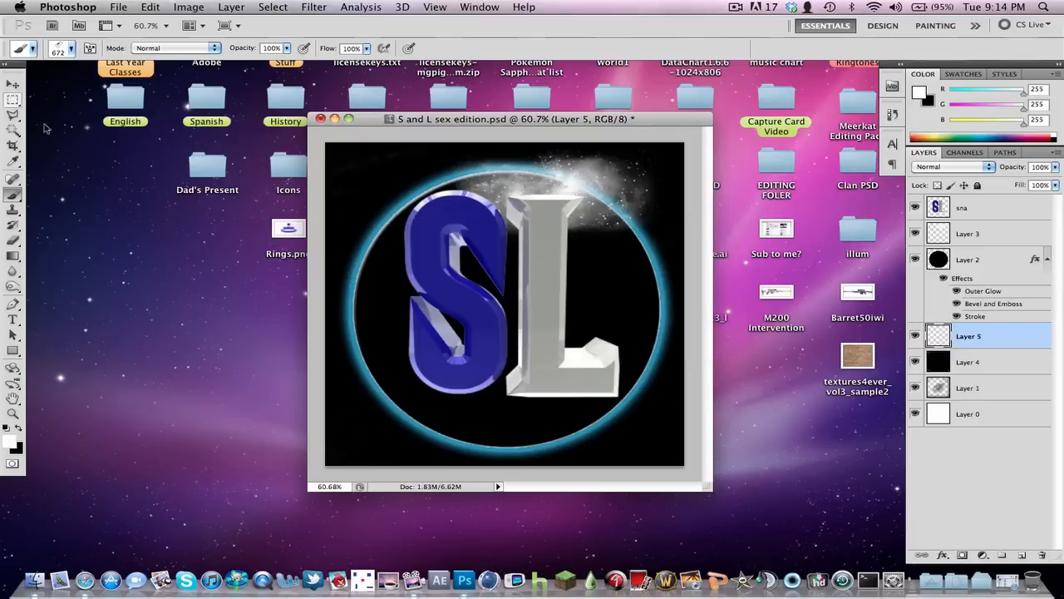
Step: Stamp the 672 px streak brush in white on the new layer around the circle's upper left edge
{"action": "left_click", "coordinate": [64, 53]}
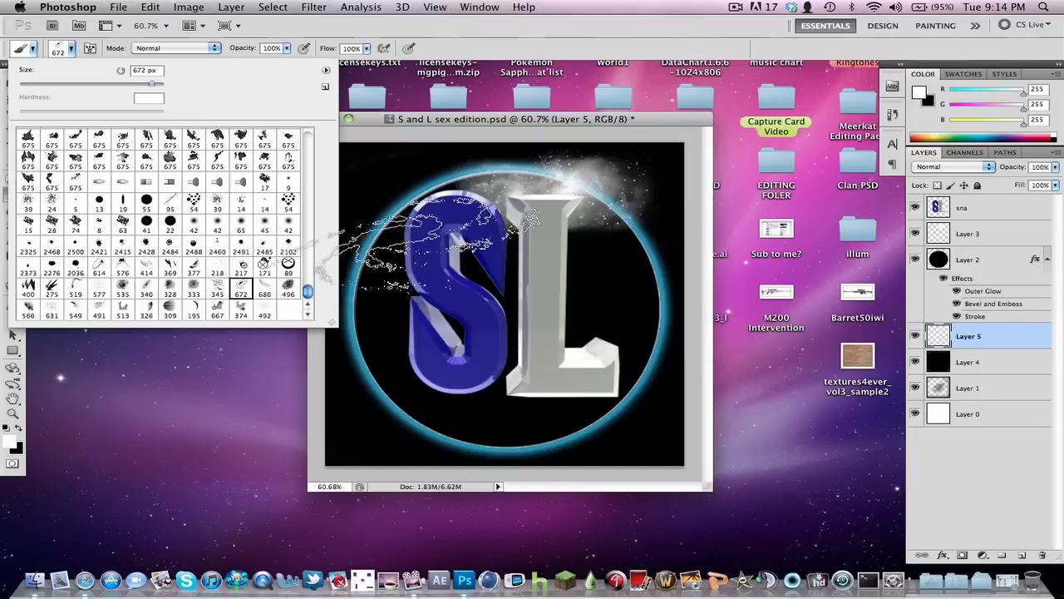
{"action": "left_click", "coordinate": [359, 237]}
{"action": "left_click", "coordinate": [449, 187]}
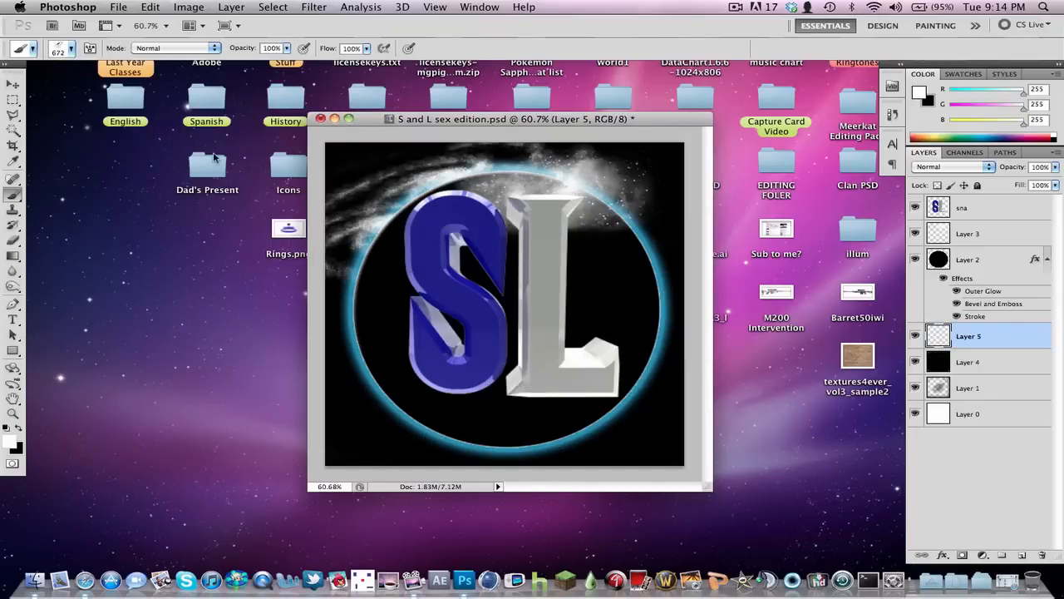
Step: Undo the last streak stamp and stamp the 491 px brush in white above the circle's upper left edge
{"action": "key", "text": "super+z"}
{"action": "left_click", "coordinate": [72, 52]}
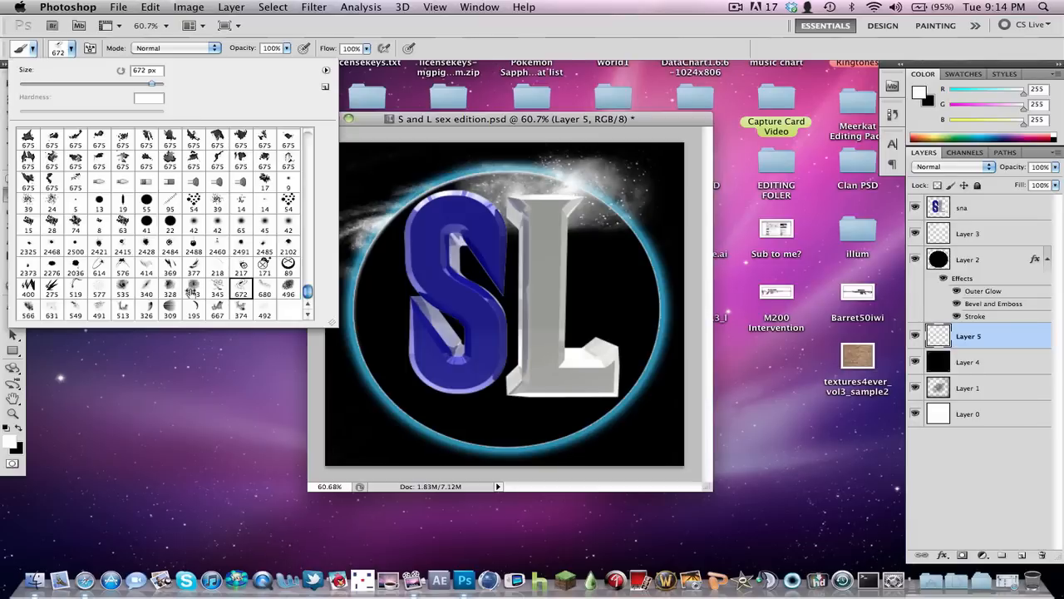
{"action": "left_click", "coordinate": [216, 311]}
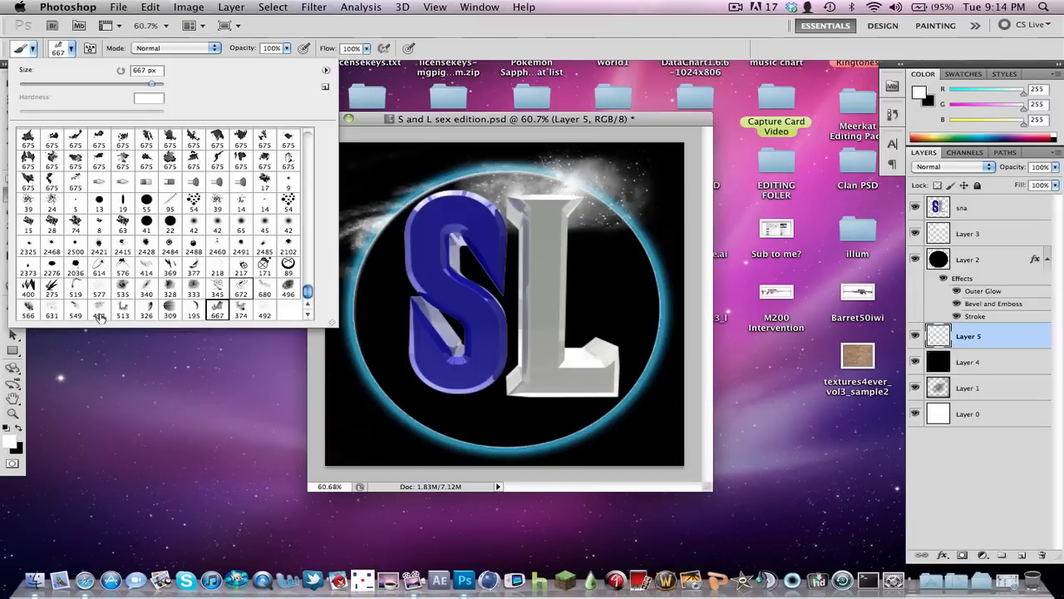
{"action": "left_click", "coordinate": [99, 311]}
{"action": "left_click", "coordinate": [457, 183]}
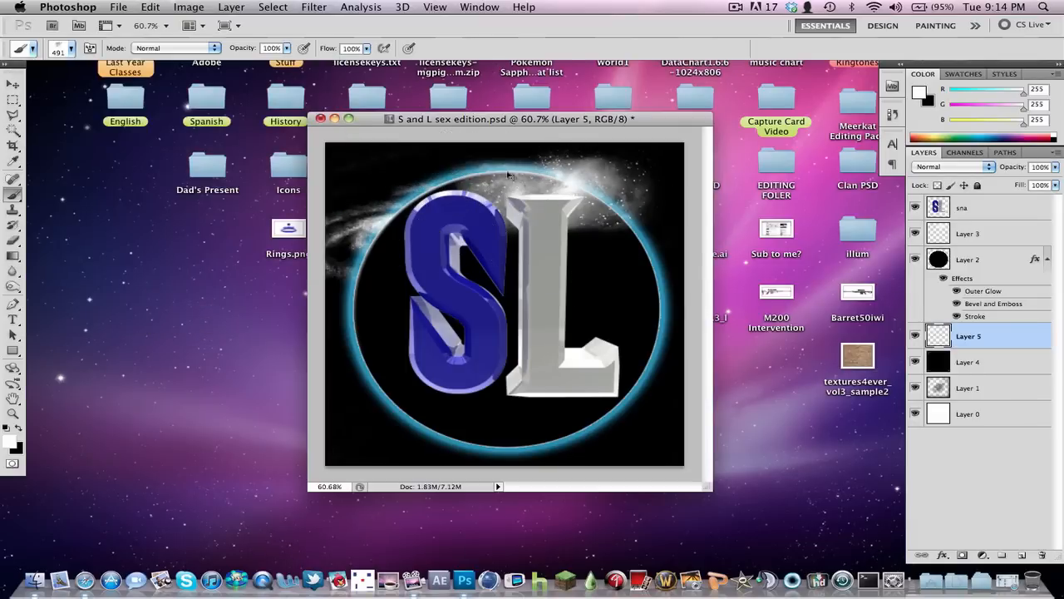
{"action": "left_click", "coordinate": [441, 151]}
{"action": "left_click", "coordinate": [513, 155]}
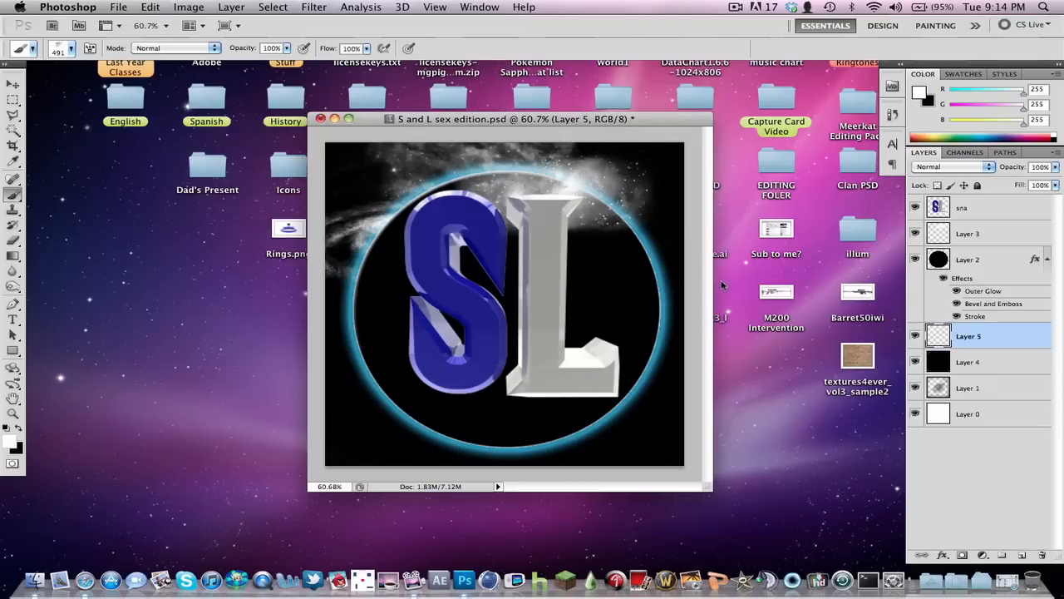
Step: Choose the 631 px speckle brush and stamp white specks around the circle's upper right edge
{"action": "left_click", "coordinate": [63, 52]}
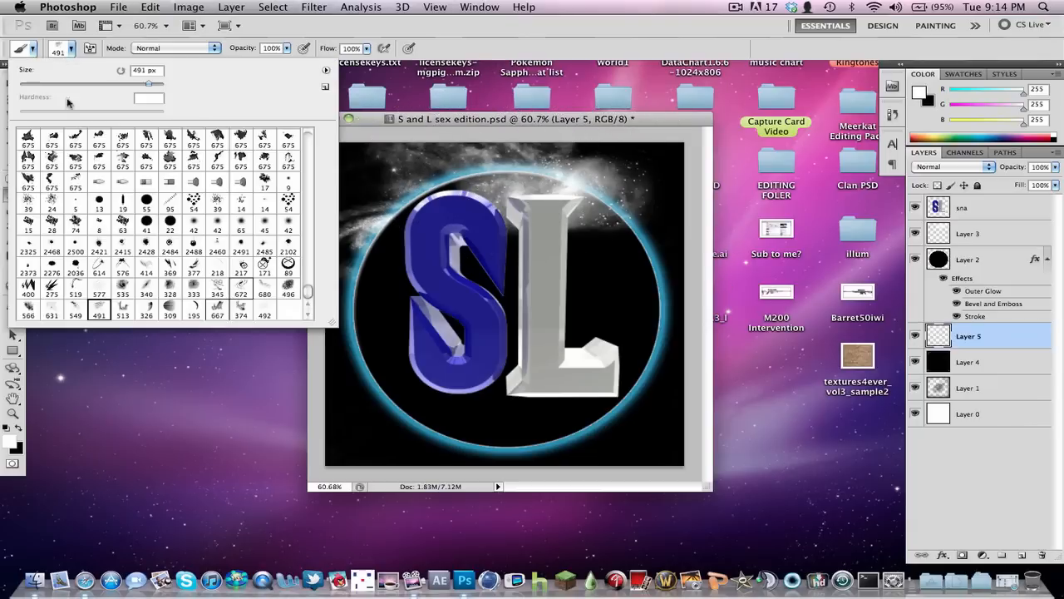
{"action": "left_click", "coordinate": [52, 310]}
{"action": "left_click", "coordinate": [628, 212]}
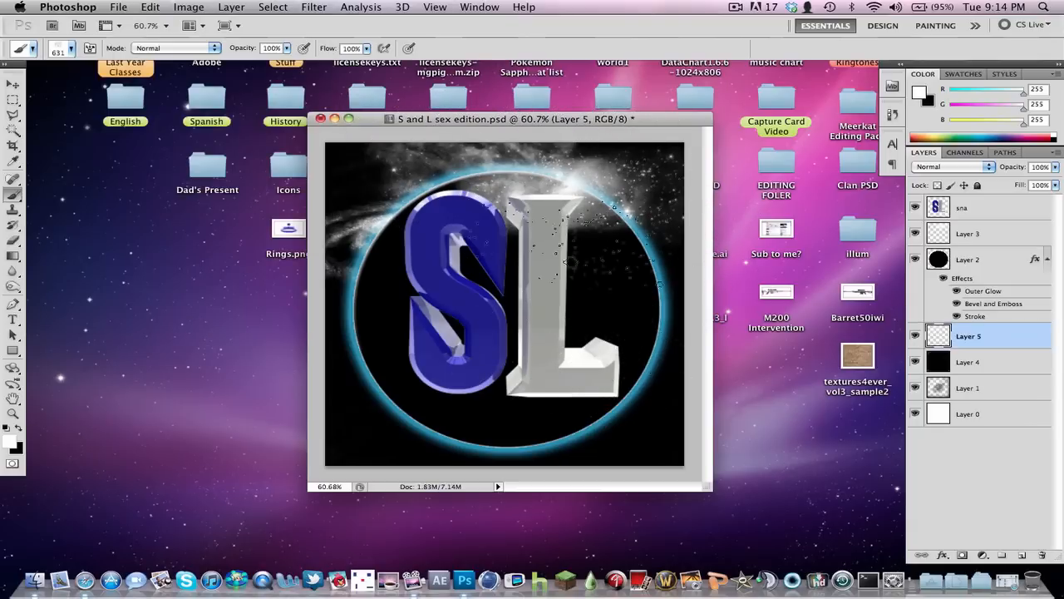
{"action": "key", "text": "super+z"}
{"action": "left_click", "coordinate": [605, 388]}
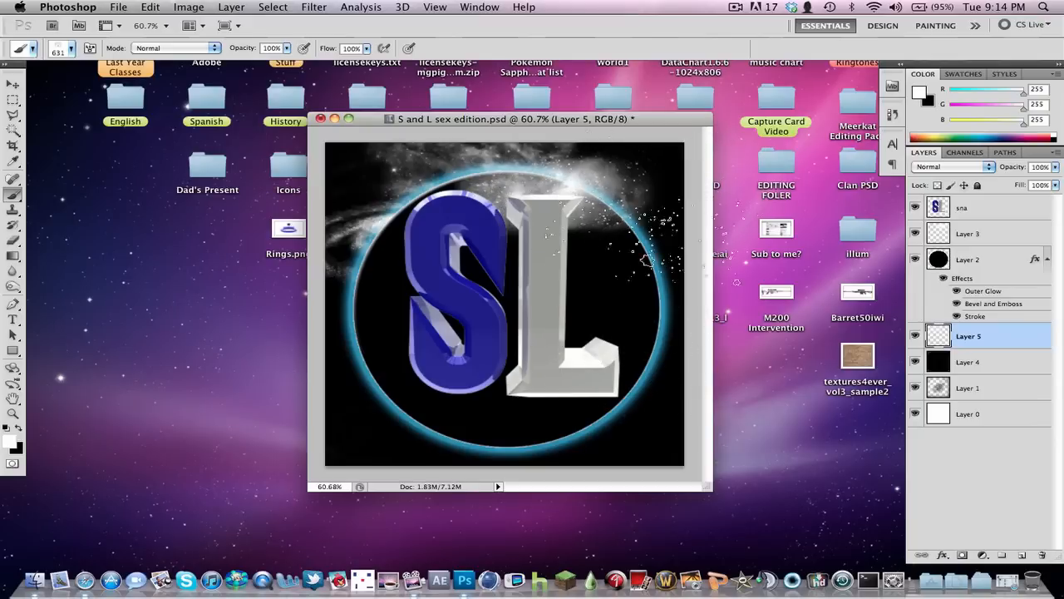
{"action": "left_click", "coordinate": [643, 179]}
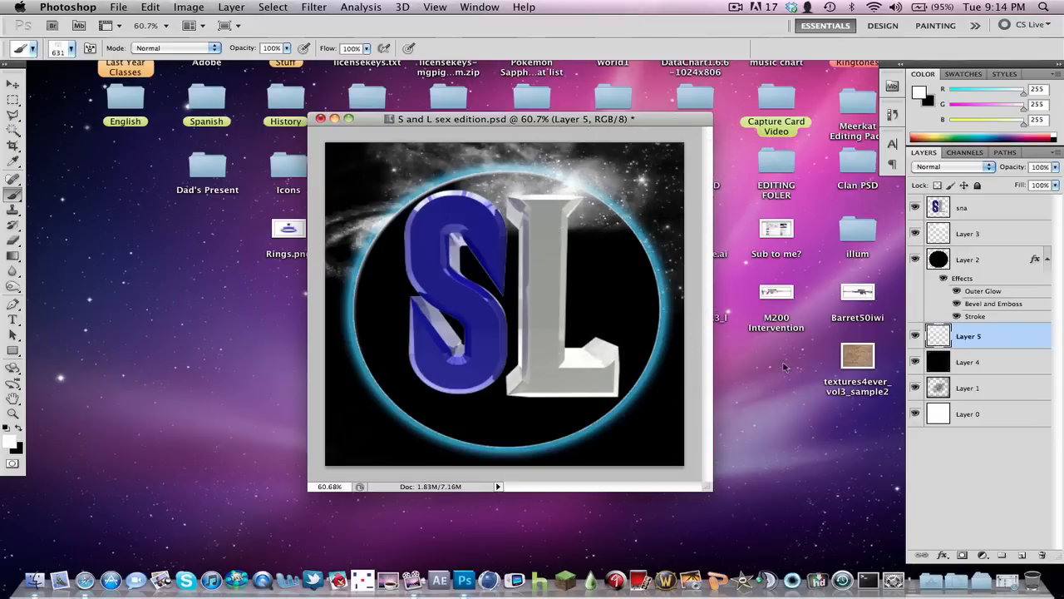
Step: Try the 345 px brush in white at the circle's lower right and undo the stamp
{"action": "left_click", "coordinate": [59, 49]}
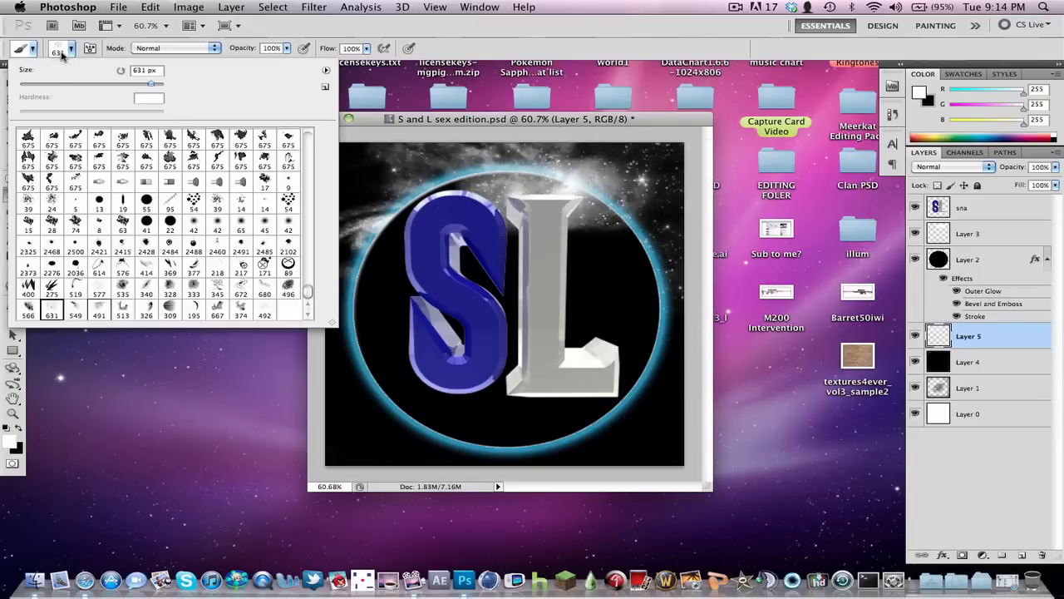
{"action": "left_click", "coordinate": [217, 287]}
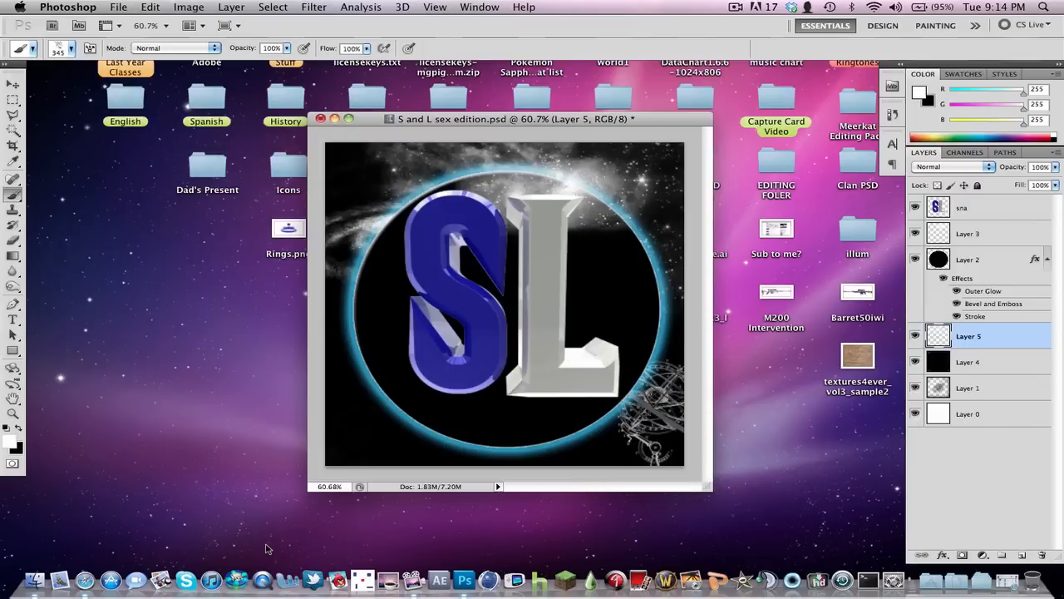
{"action": "key", "text": "super+z"}
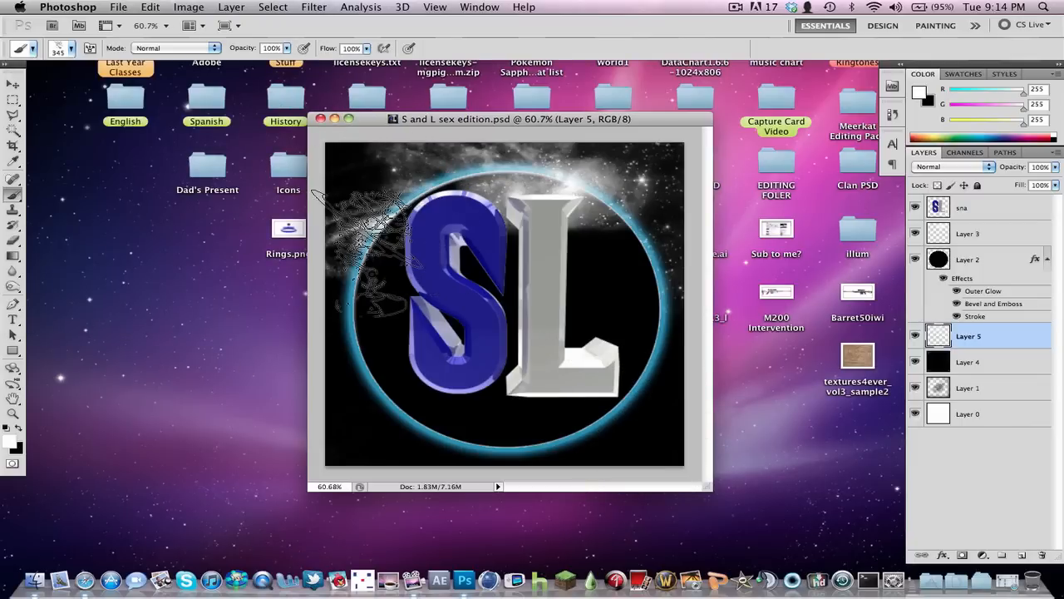
Step: Set the brush opacity to 60% and check how the whole icon reads at thumbnail size
{"action": "scroll", "coordinate": [366, 250], "scroll_direction": "down", "scroll_amount": 5, "text": "alt"}
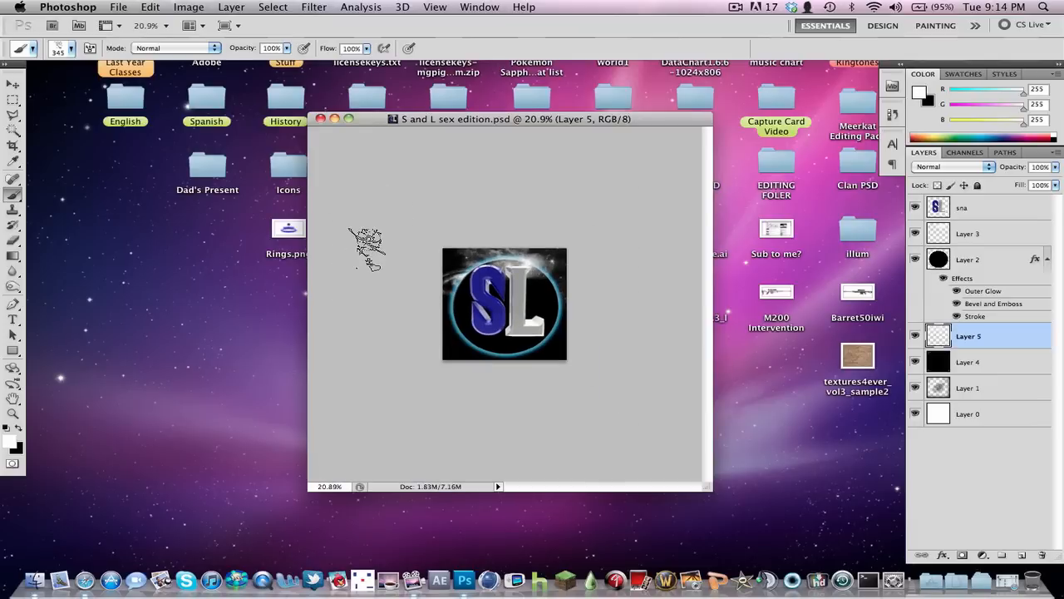
{"action": "key", "text": "6"}
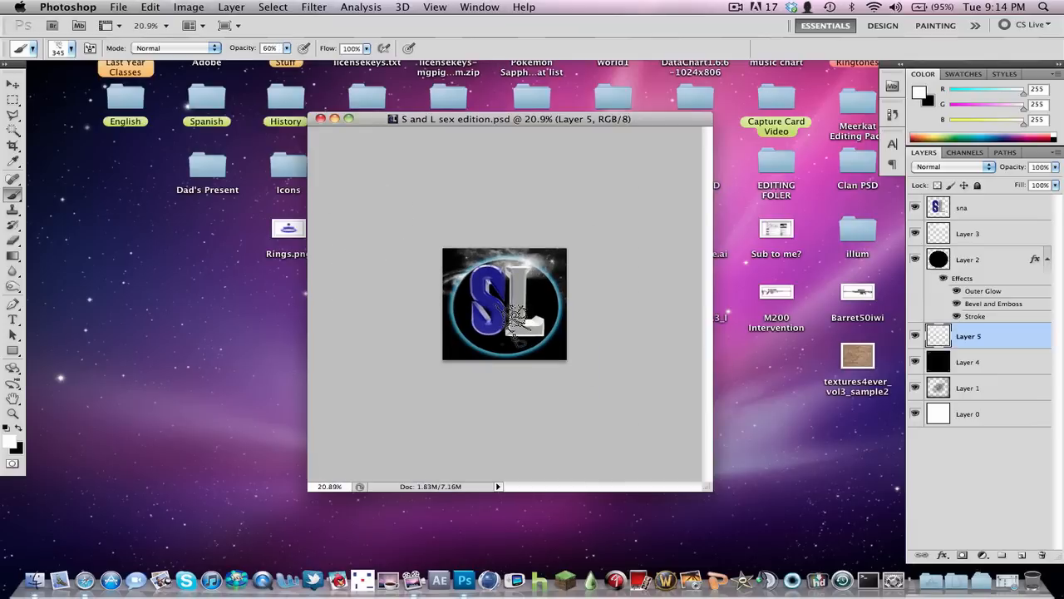
{"action": "scroll", "coordinate": [516, 318], "scroll_direction": "up", "scroll_amount": 1, "text": "alt"}
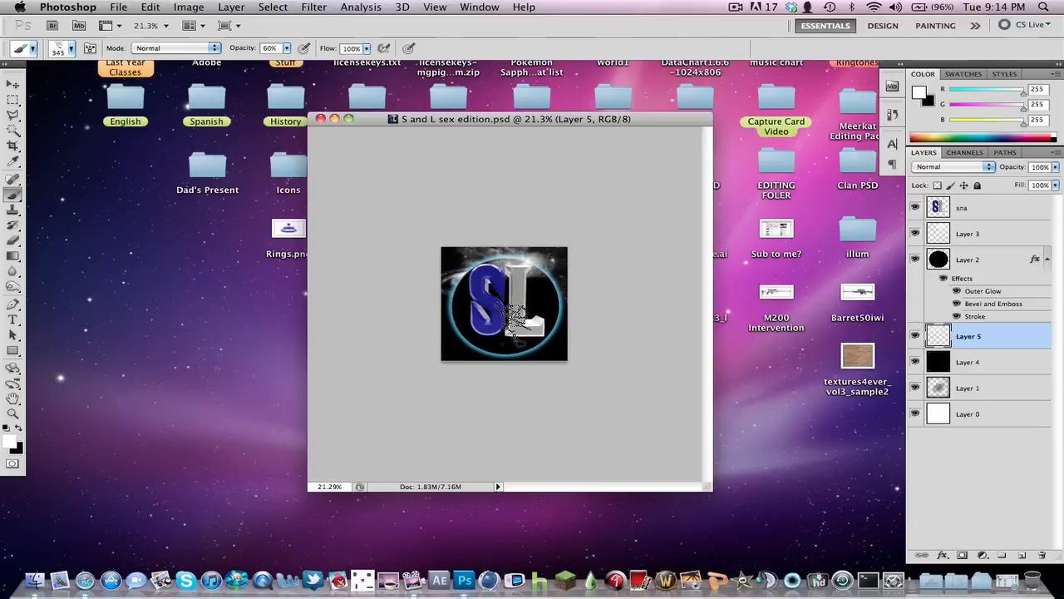
{"action": "scroll", "coordinate": [516, 318], "scroll_direction": "down", "scroll_amount": 3, "text": "alt"}
{"action": "scroll", "coordinate": [507, 309], "scroll_direction": "up", "scroll_amount": 2, "text": "alt"}
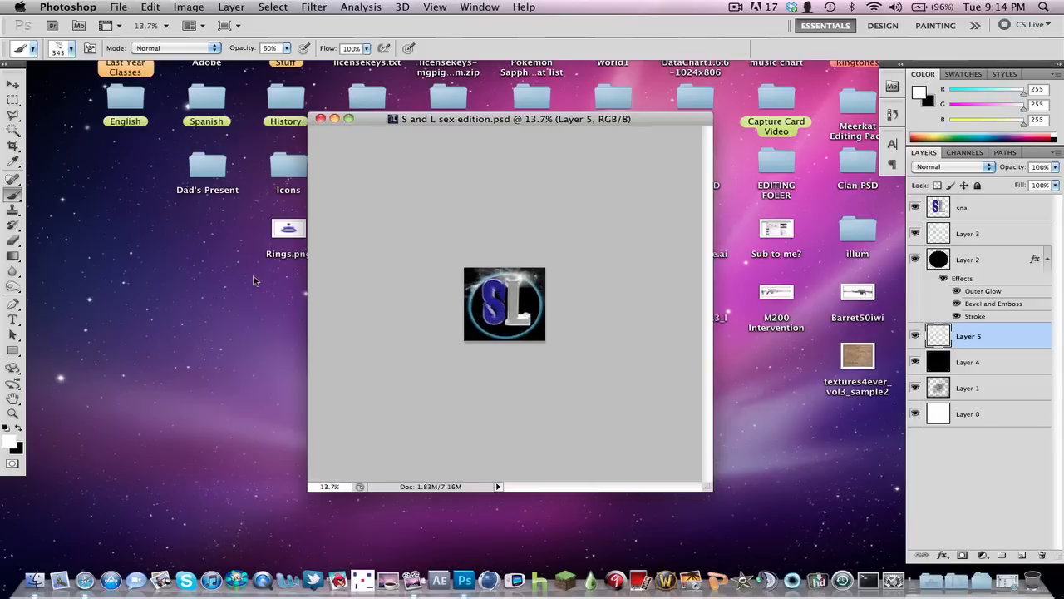
Step: Switch to Finder, open the Icons folder on the desktop and preview Scopeleos Masterpiece.psd
{"action": "left_click", "coordinate": [254, 281]}
{"action": "key", "text": "F11"}
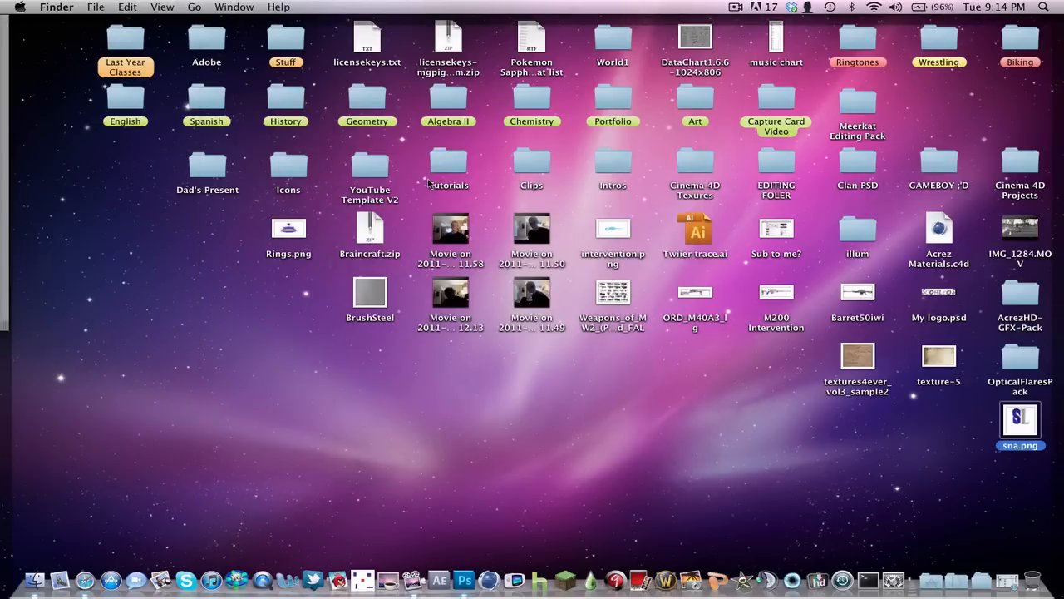
{"action": "left_click", "coordinate": [374, 181]}
{"action": "double_click", "coordinate": [289, 170]}
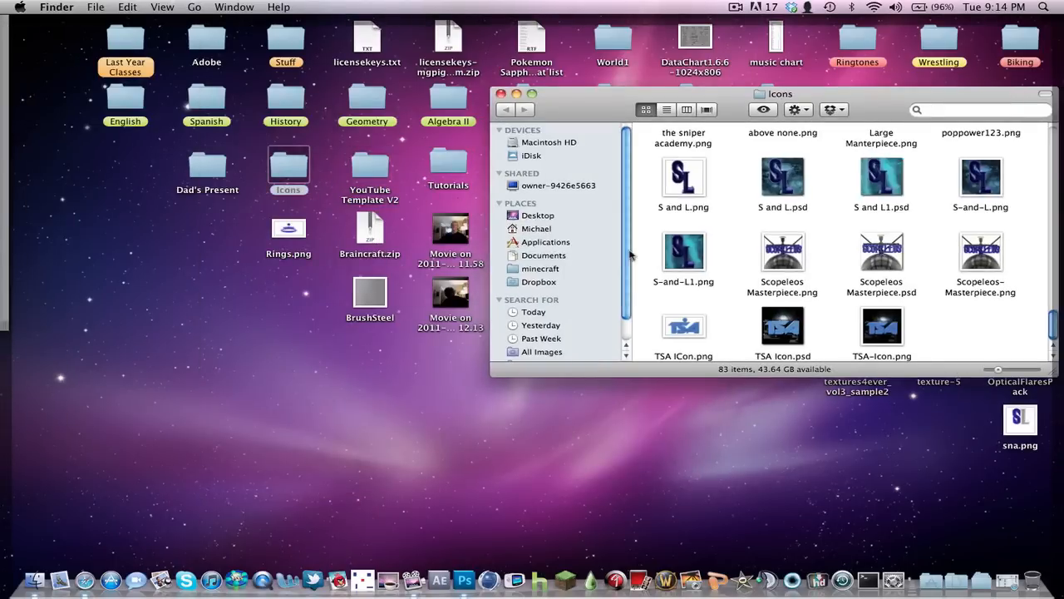
{"action": "left_click", "coordinate": [882, 254]}
{"action": "key", "text": "space"}
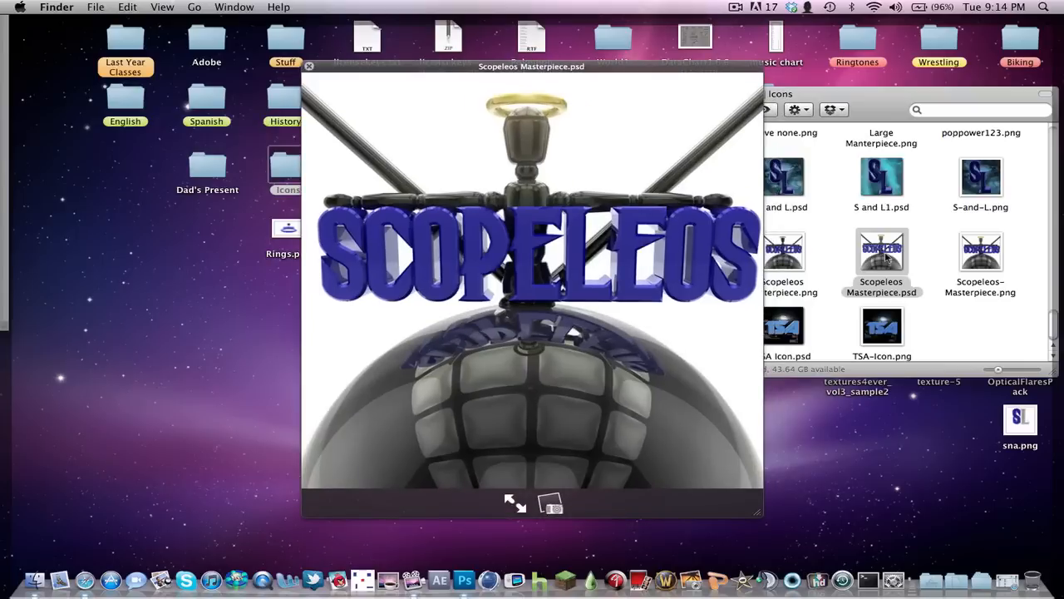
{"action": "key", "text": "space"}
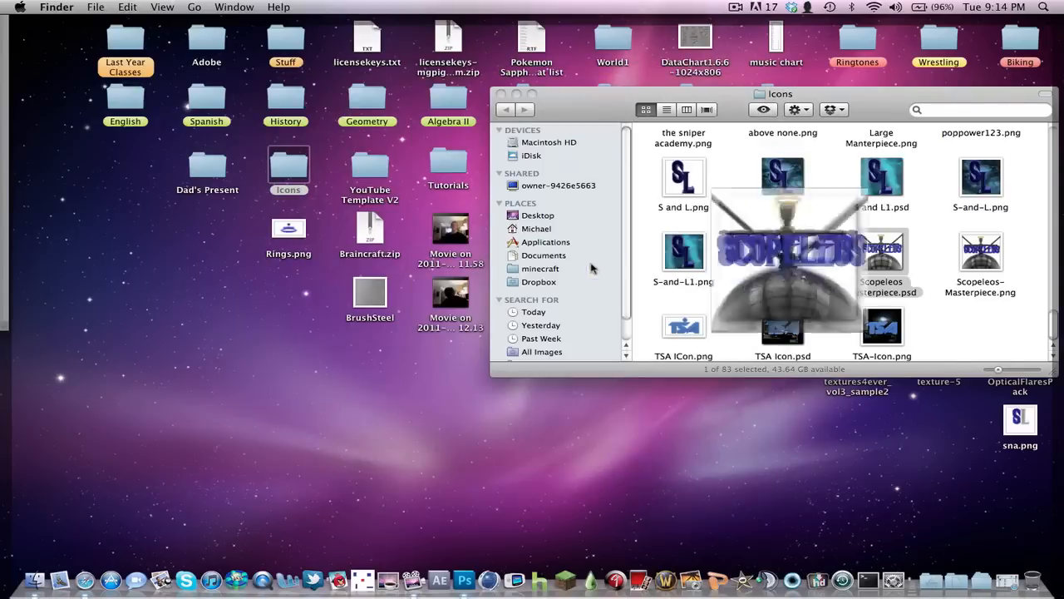
Step: Close the Icons folder window and switch back to the S and L document in Photoshop
{"action": "left_click", "coordinate": [920, 257]}
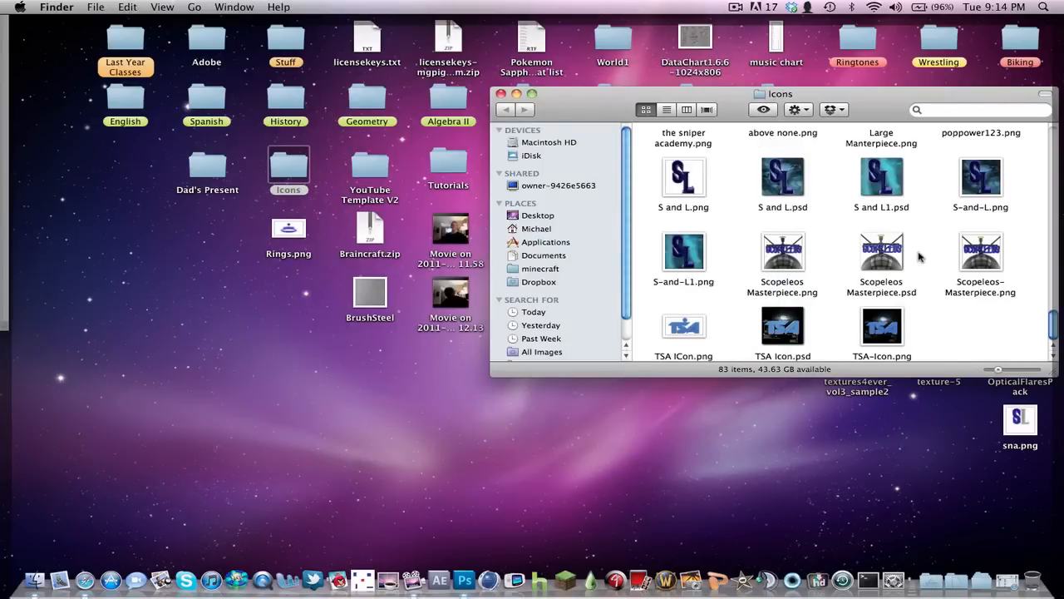
{"action": "key", "text": "super+w"}
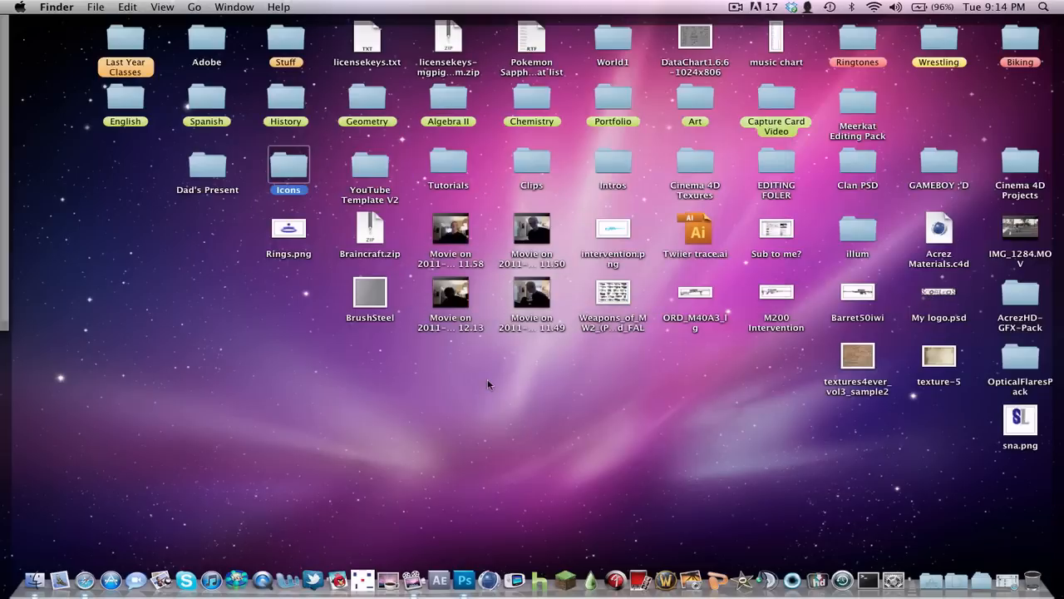
{"action": "left_click", "coordinate": [488, 382]}
{"action": "key", "text": "F11"}
{"action": "left_click", "coordinate": [482, 148]}
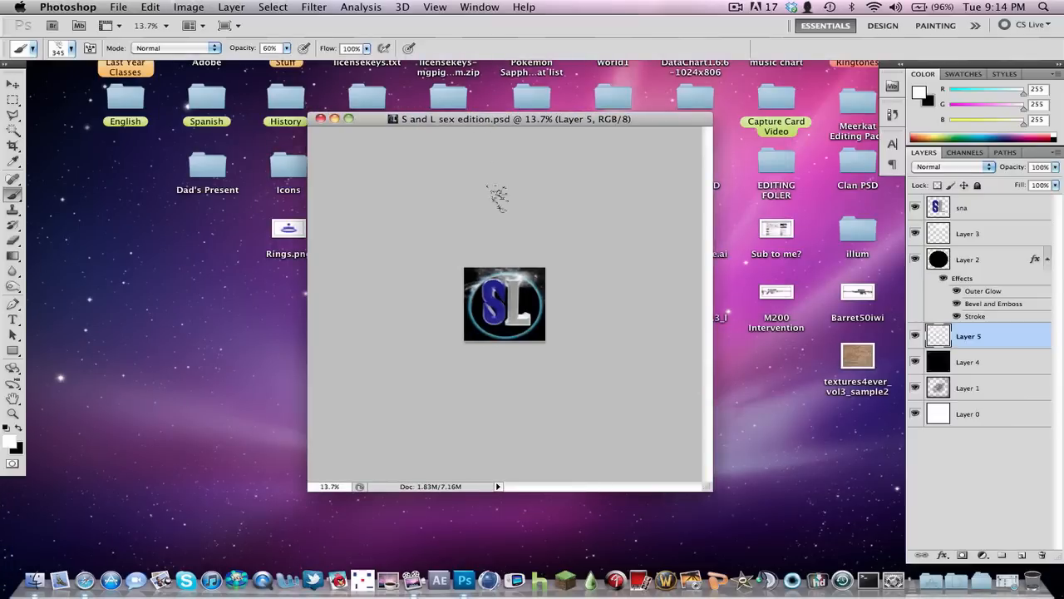
{"action": "scroll", "coordinate": [516, 259], "scroll_direction": "up", "scroll_amount": 3, "text": "alt"}
{"action": "scroll", "coordinate": [515, 260], "scroll_direction": "up", "scroll_amount": 3, "text": "alt"}
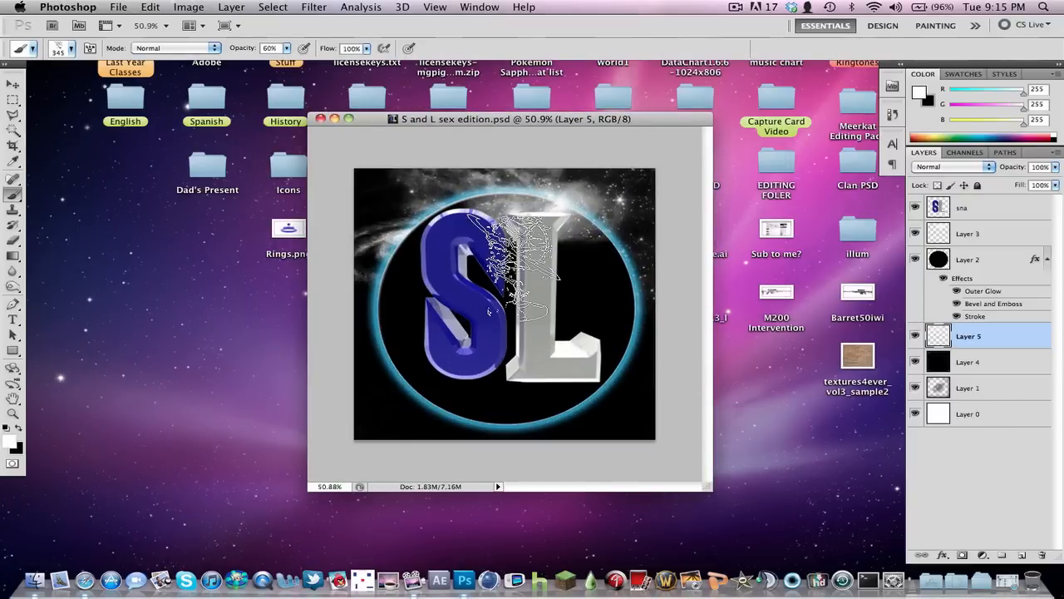
{"action": "scroll", "coordinate": [489, 311], "scroll_direction": "up", "scroll_amount": 2, "text": "alt"}
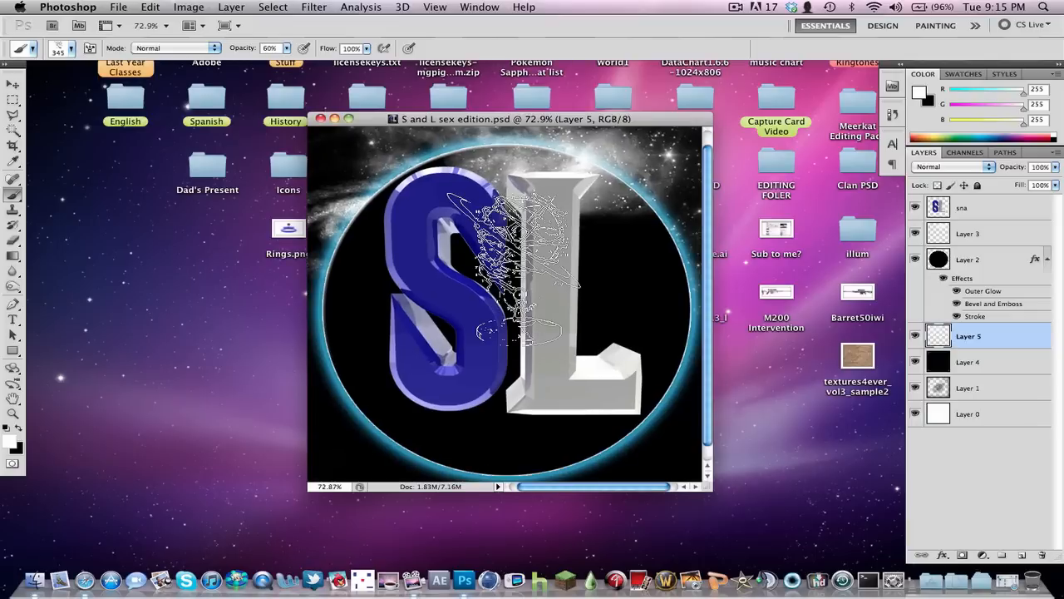
{"action": "scroll", "coordinate": [513, 270], "scroll_direction": "down", "scroll_amount": 2}
{"action": "scroll", "coordinate": [513, 269], "scroll_direction": "left", "scroll_amount": 2}
{"action": "scroll", "coordinate": [513, 270], "scroll_direction": "right", "scroll_amount": 2}
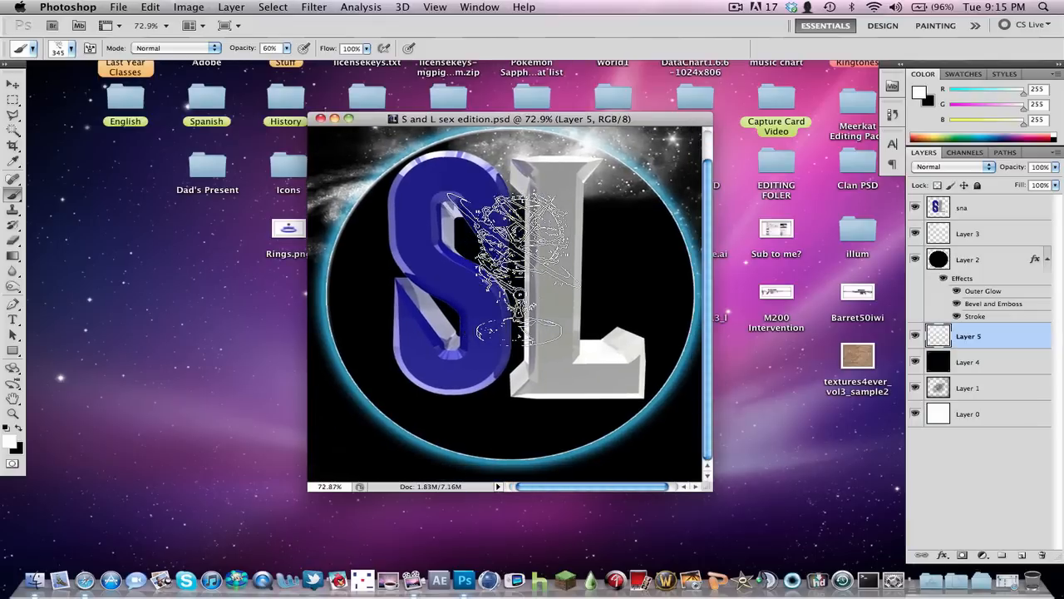